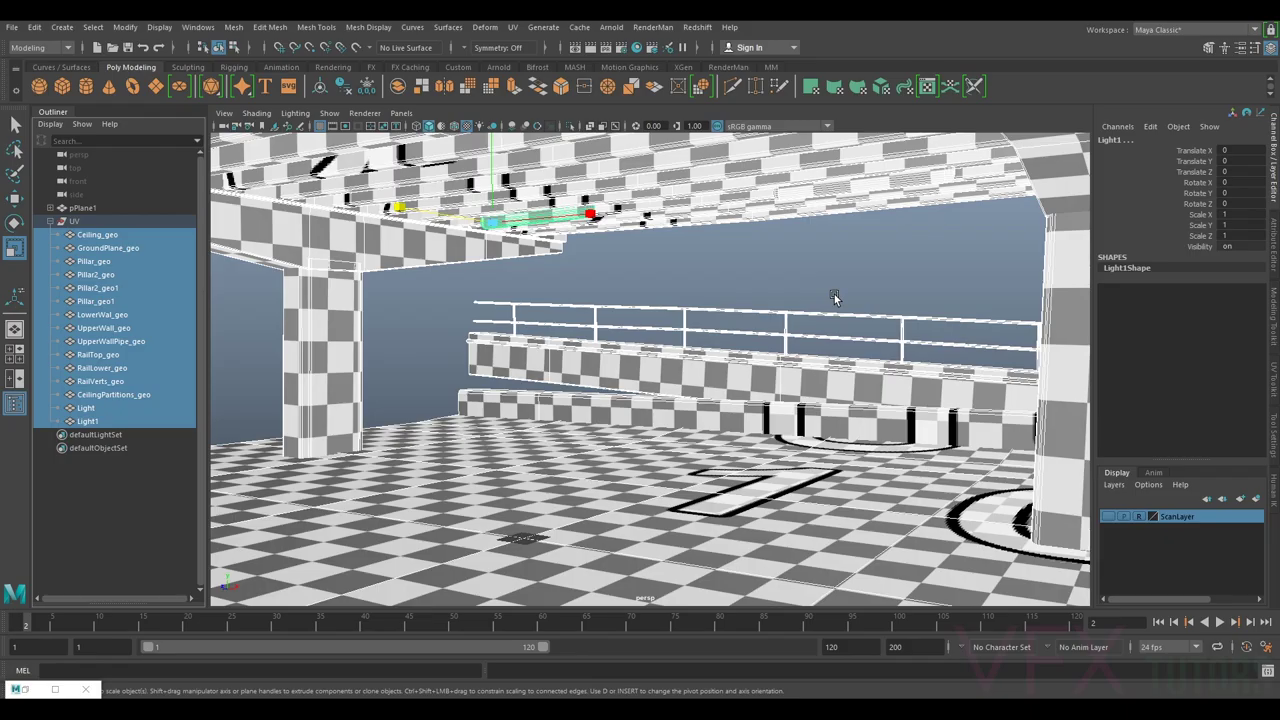
- Select the UV group in the Outliner and hide the viewport checker textures
right_click_drag(834, 294, 690, 367, "alt")
left_click_drag(690, 367, 590, 388, "alt")
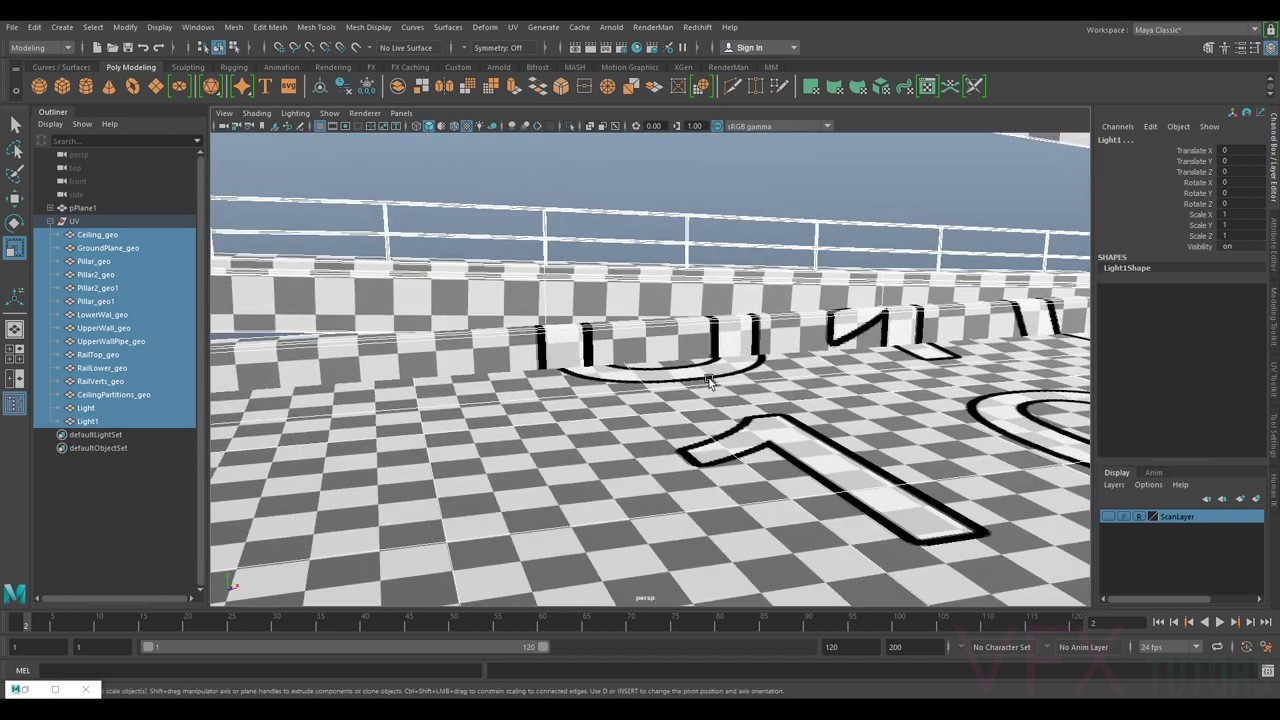
left_click(74, 221)
key("5")
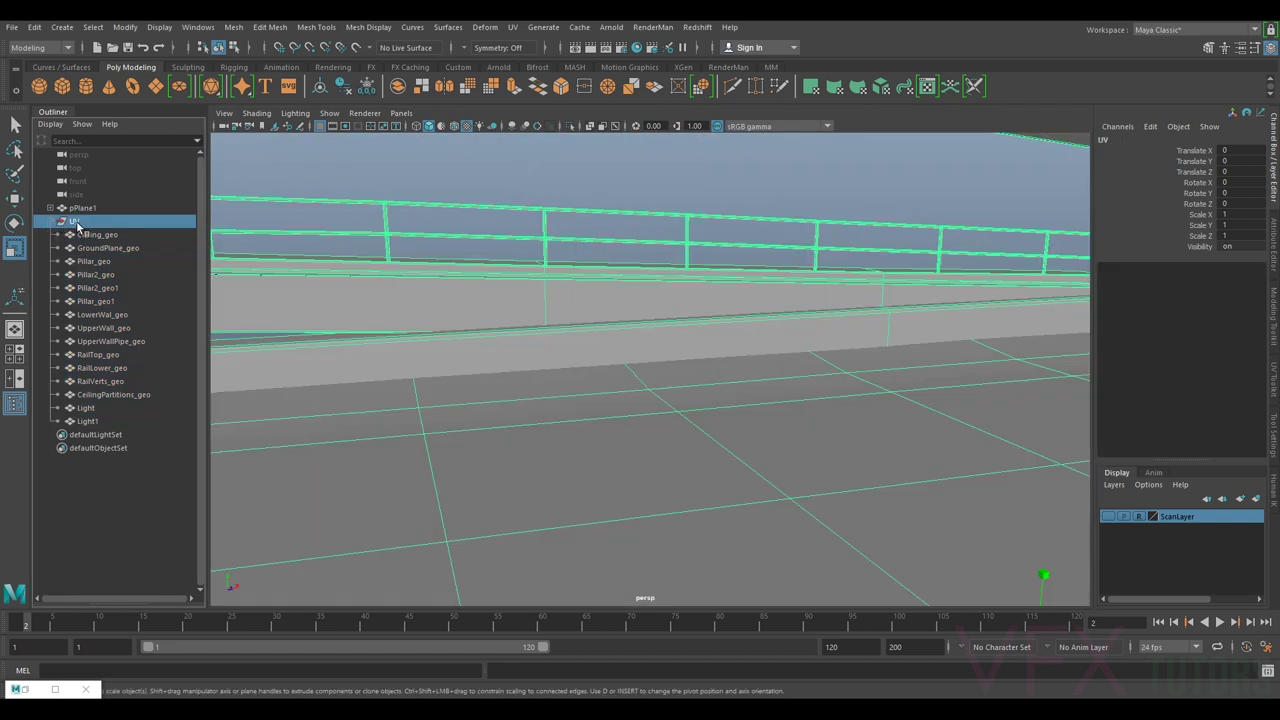
- Rename the UV group to CarParkSetGeo_grp, collapse it and frame it in the view
double_click(76, 221)
type("UV")
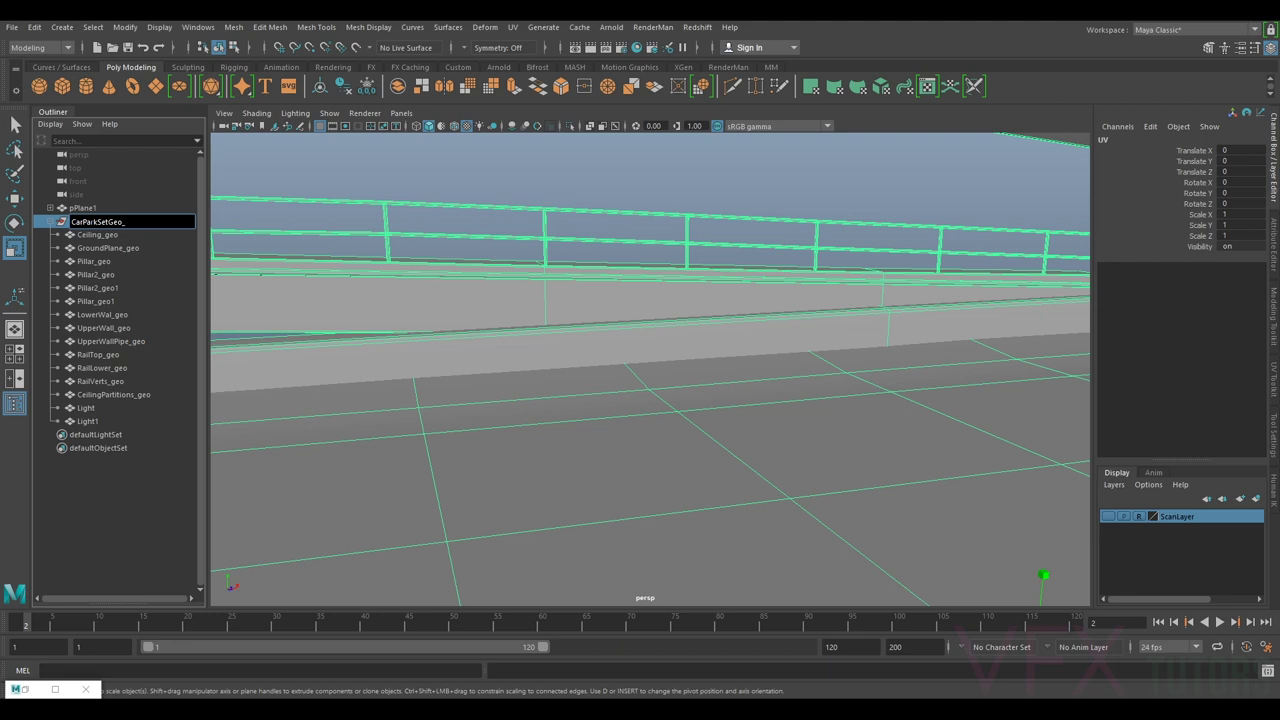
type("p")
key("Return")
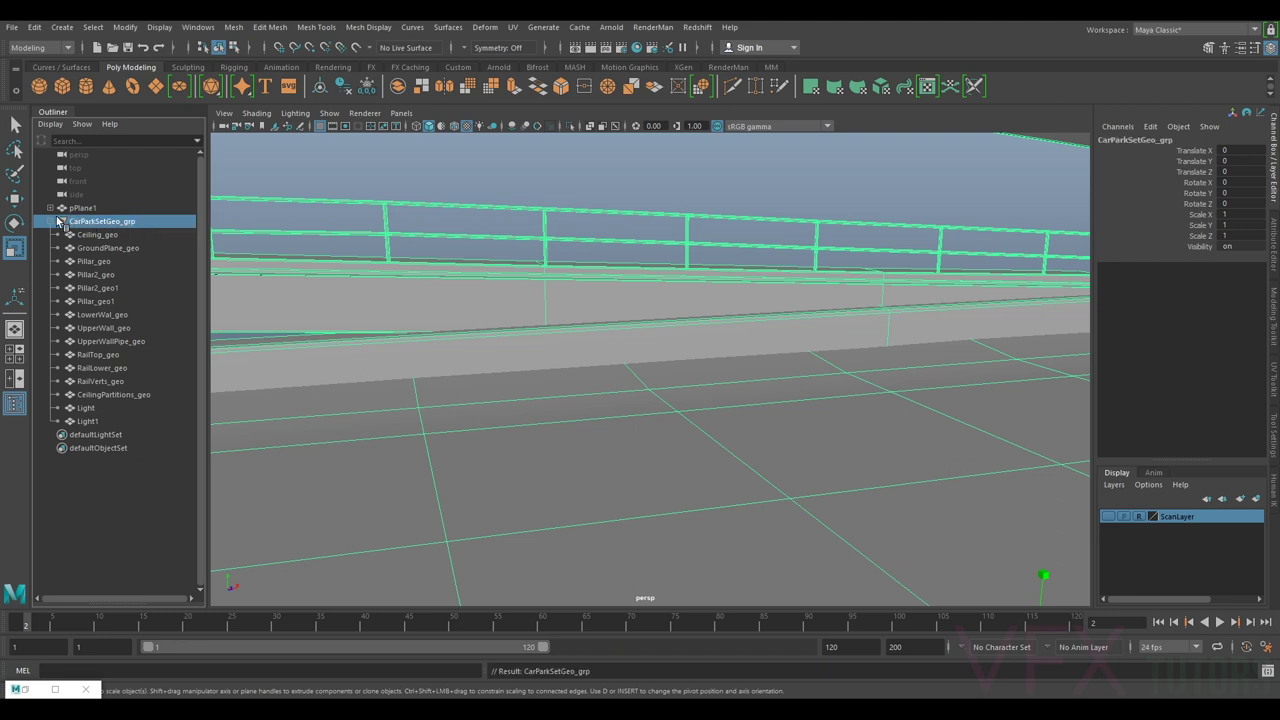
left_click(51, 221)
key("f")
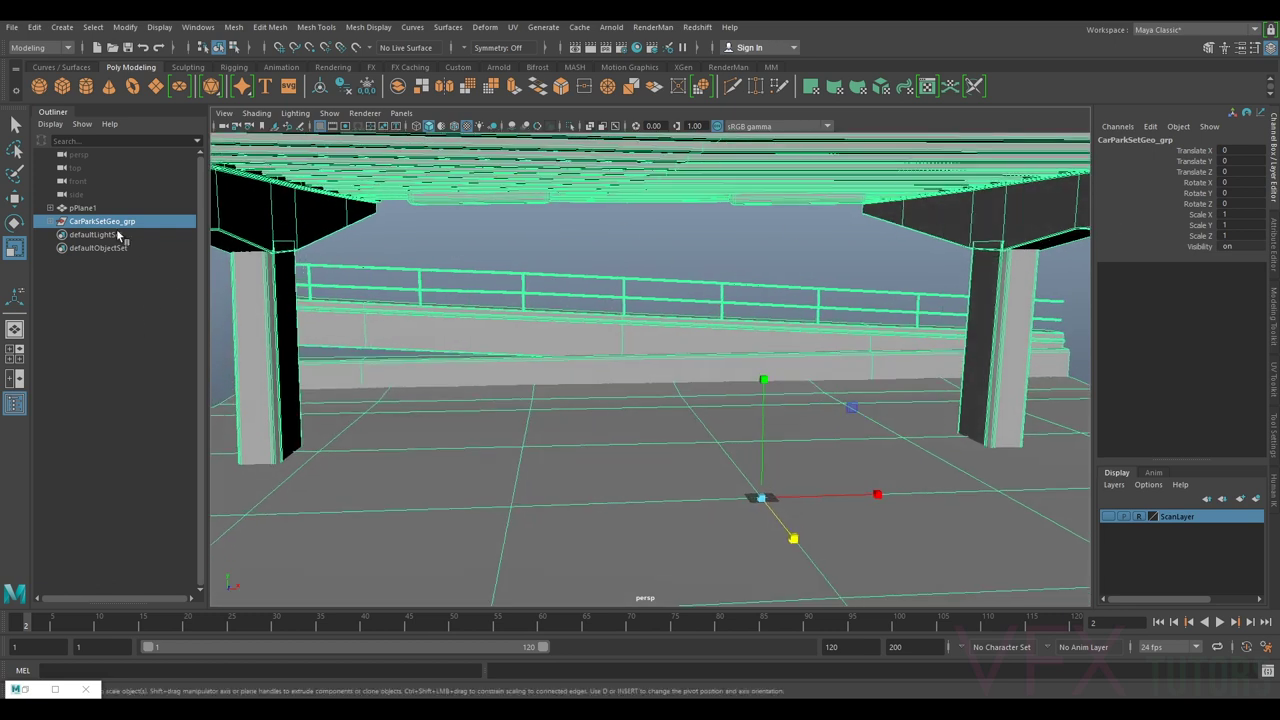
- Make the ScanLayer scan visible and view it on frame 2 with textures shown
left_click(85, 209)
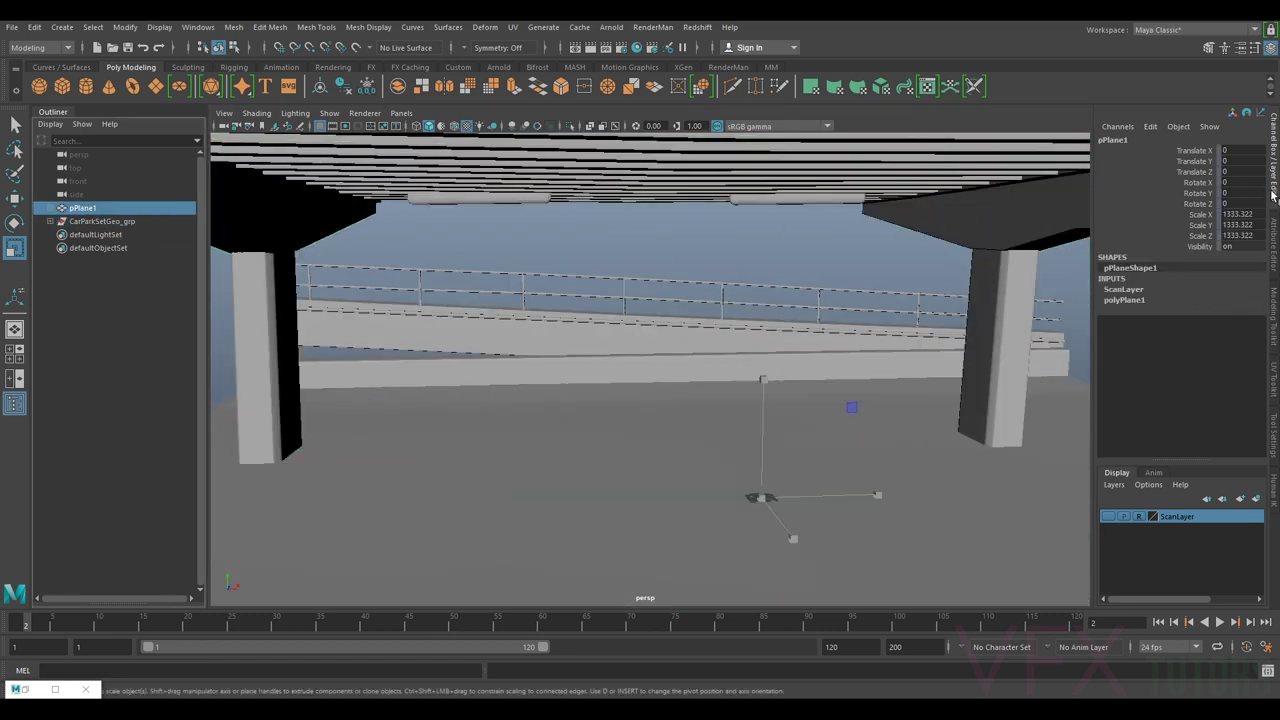
left_click(1110, 517)
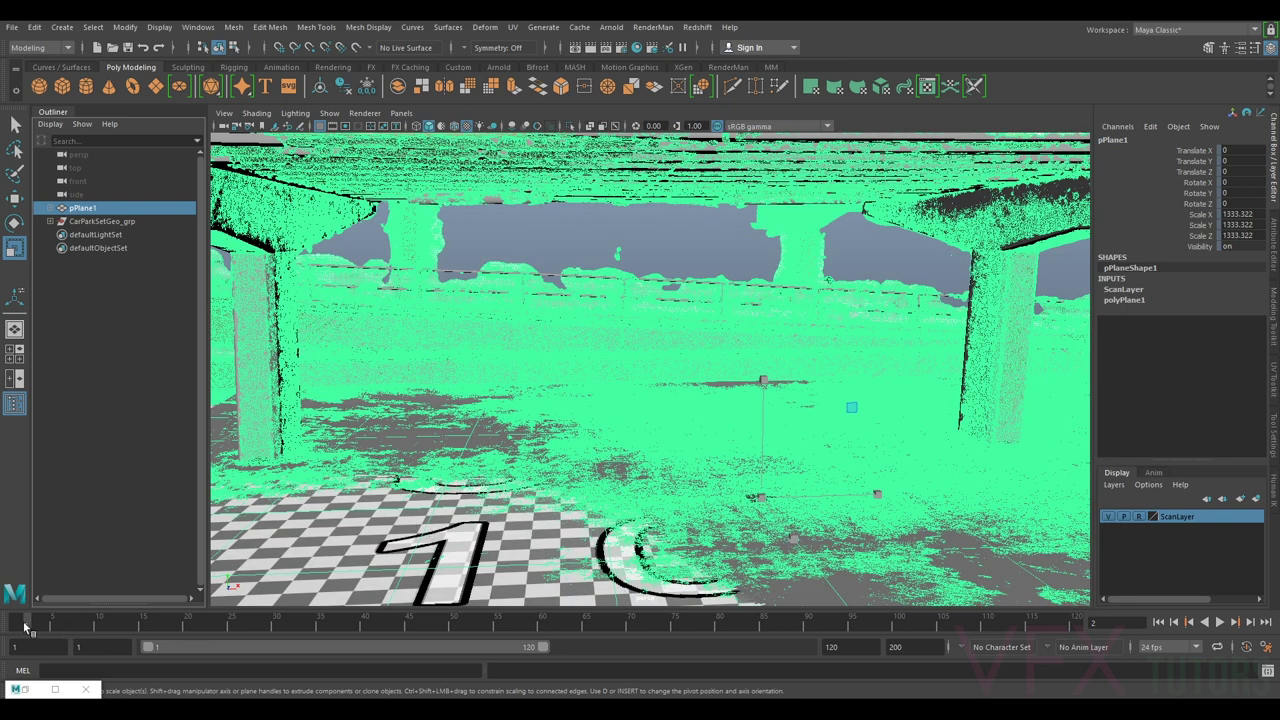
key("alt+v")
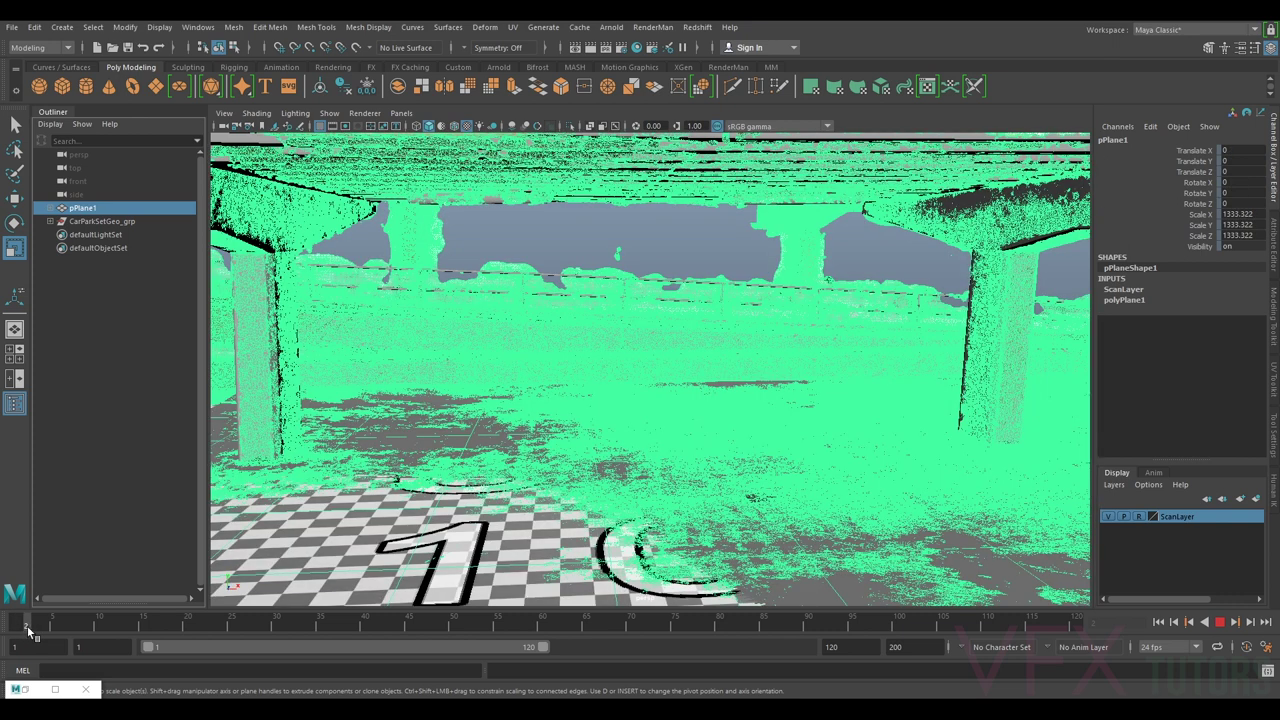
key("alt+v")
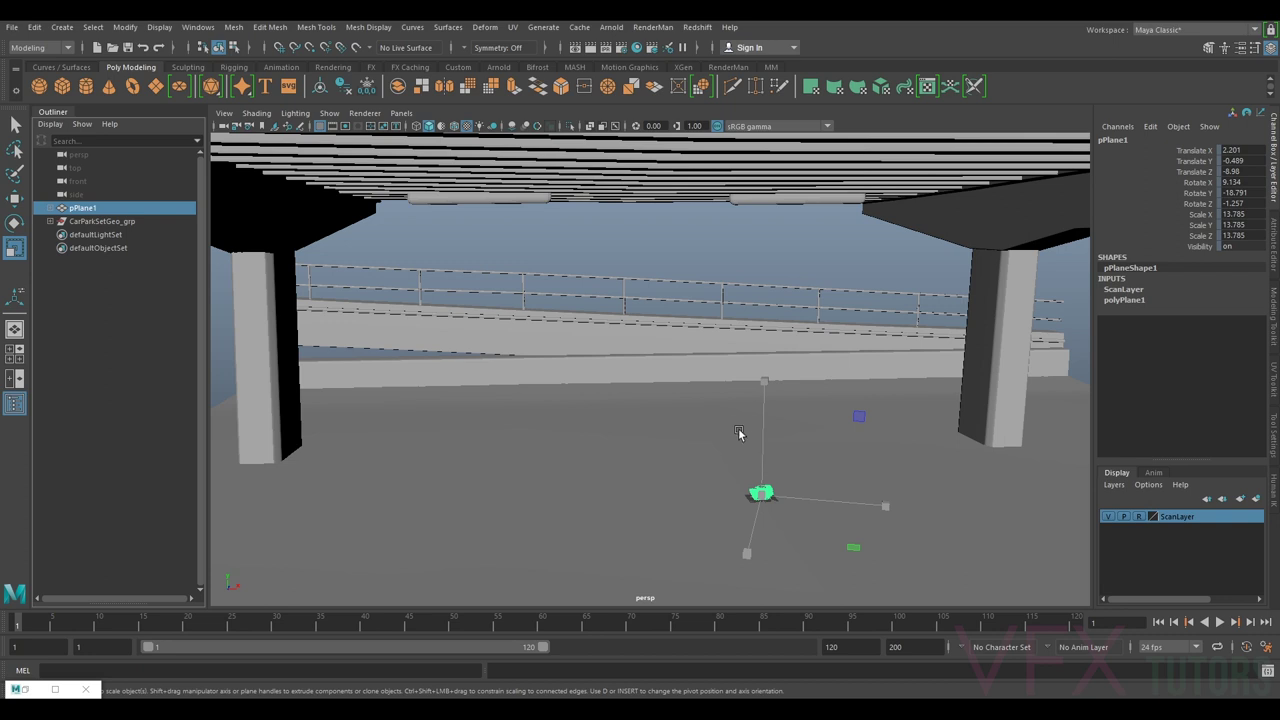
left_click(25, 626)
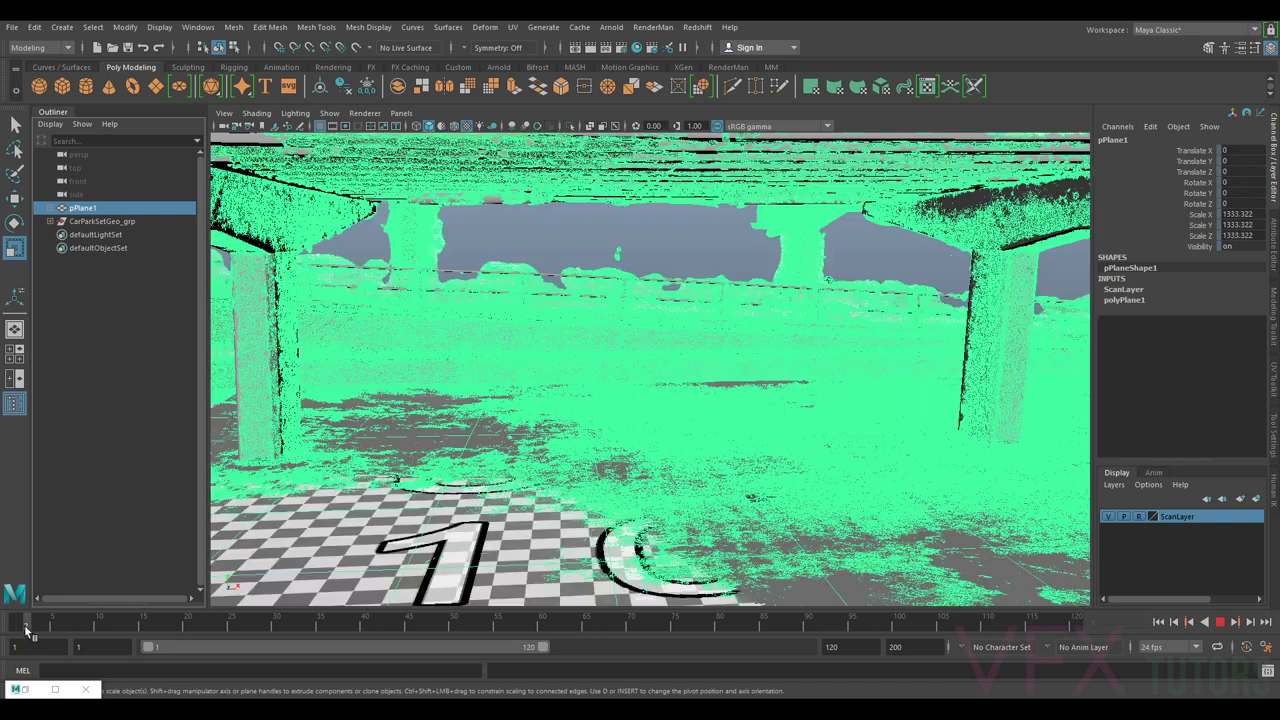
key("ctrl+h")
- Parent CarParkSetGeo_grp under pPlane1 and frame the whole scan on frame 1
left_click(95, 221)
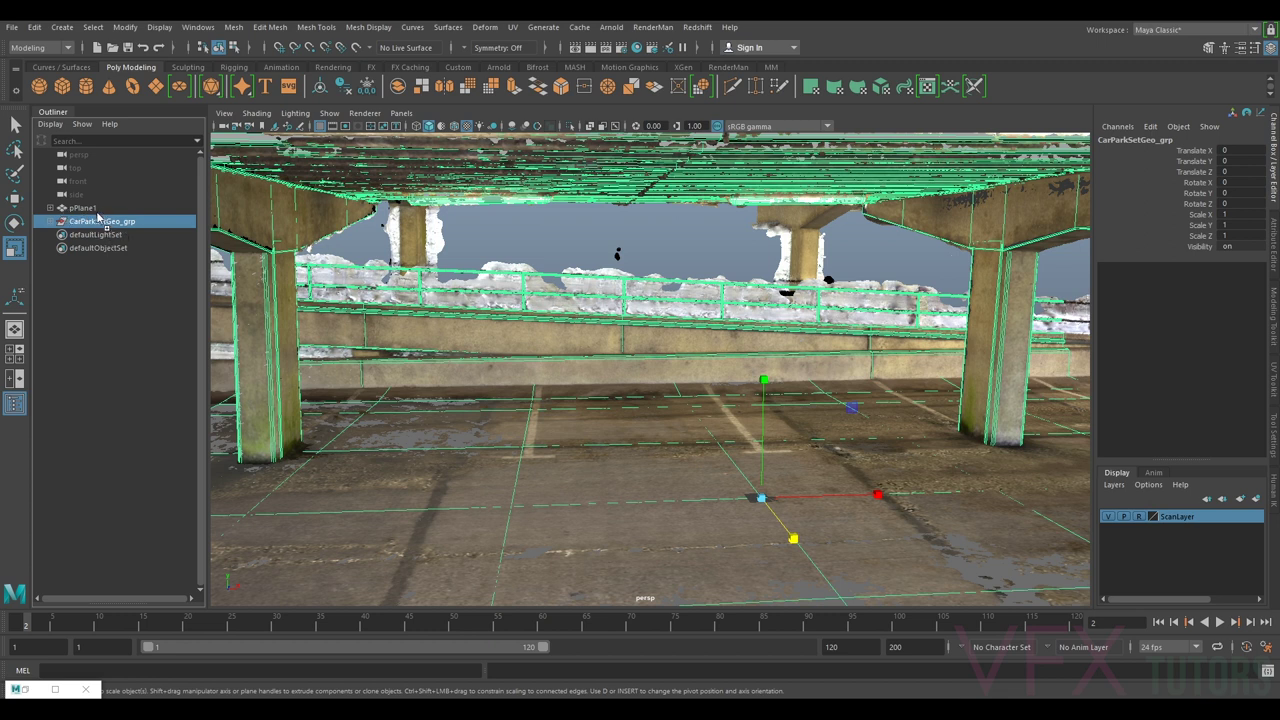
middle_click_drag(98, 222, 97, 210)
left_click(96, 208)
key("shift+h")
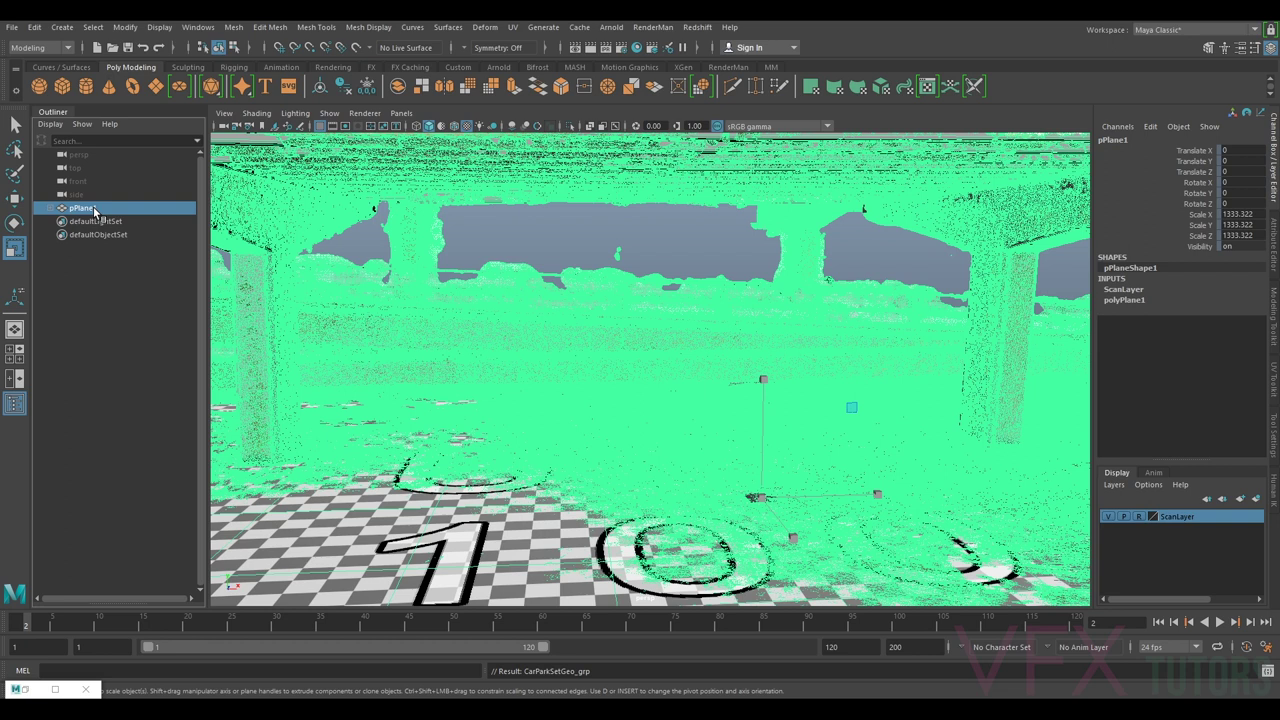
left_click(16, 622)
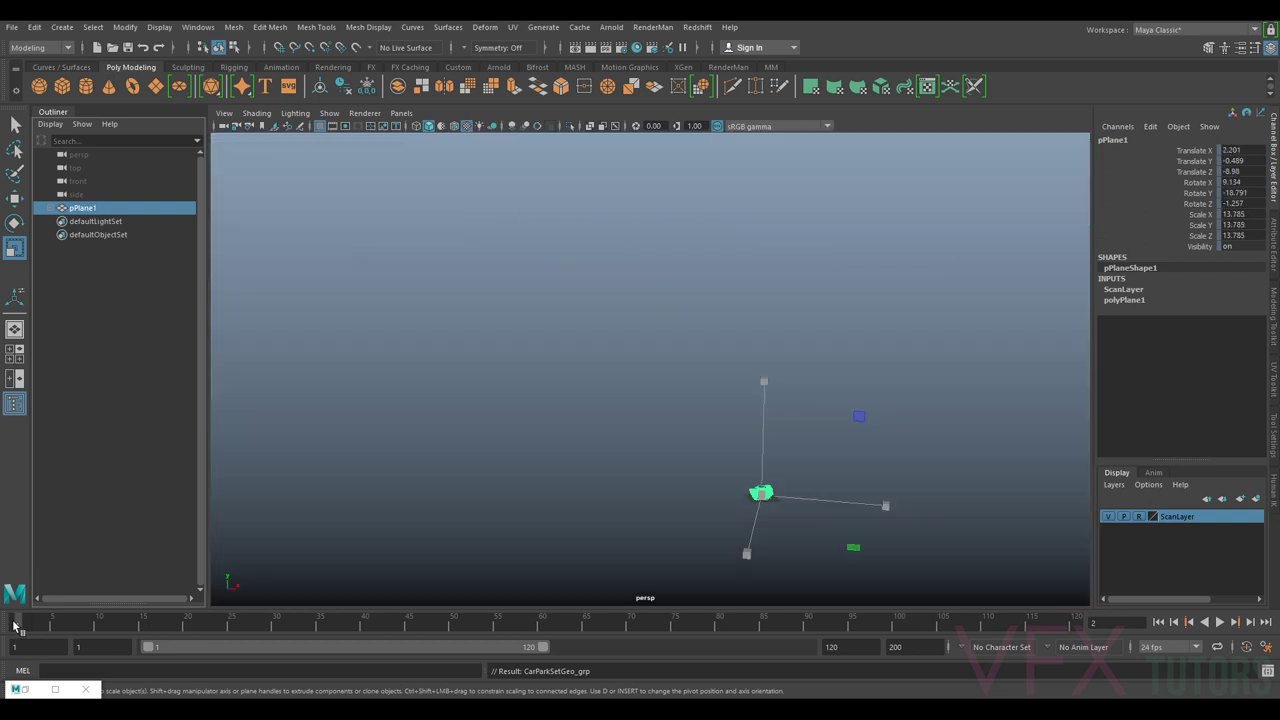
key("f")
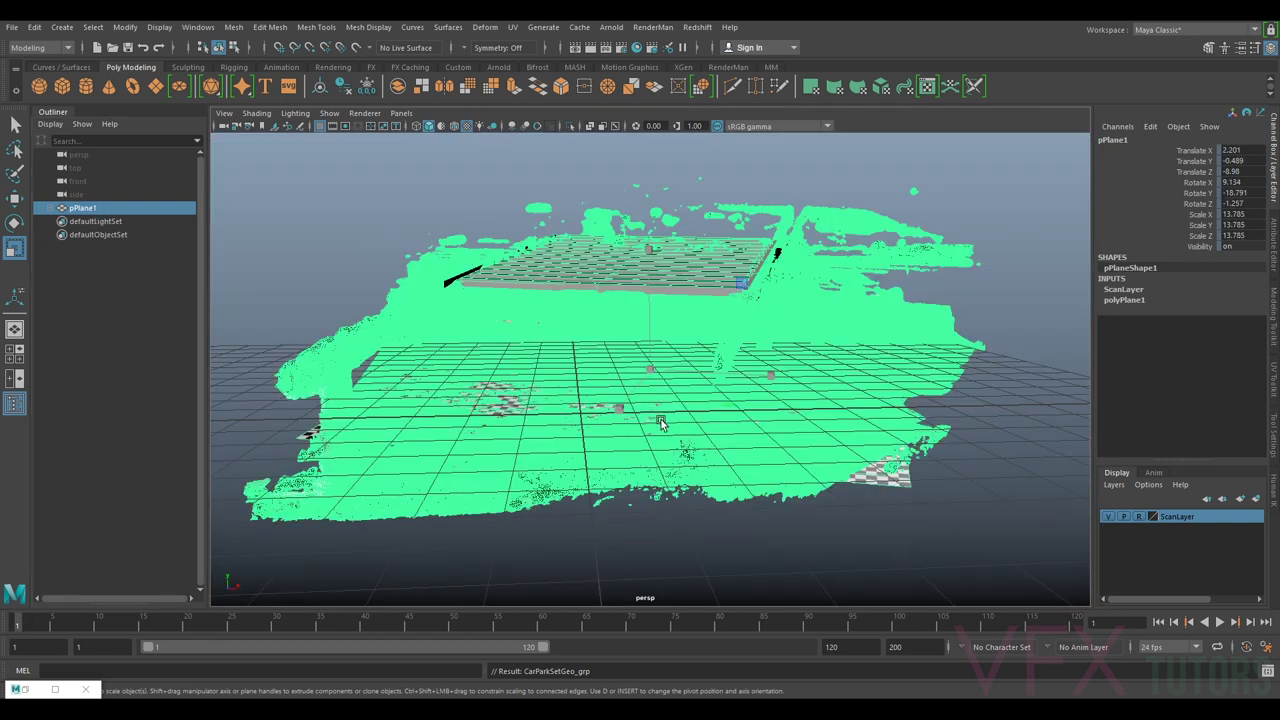
scroll(660, 414, "up", 6)
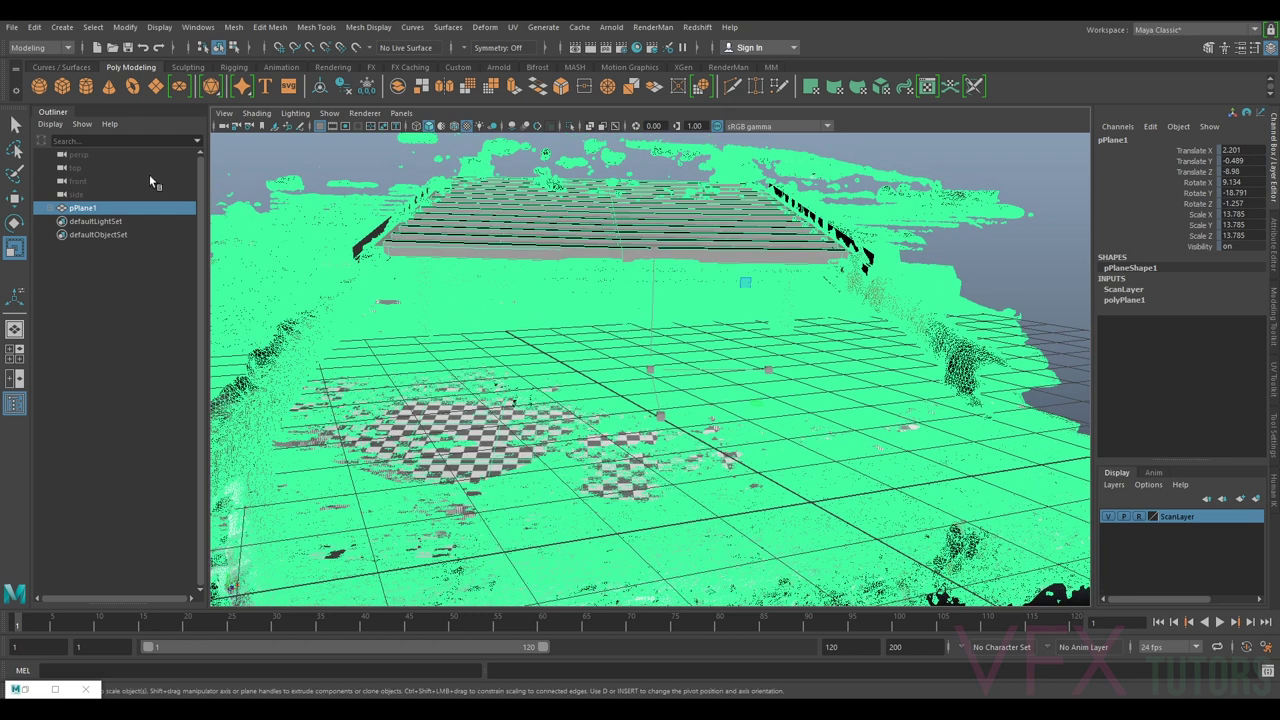
left_click(670, 252)
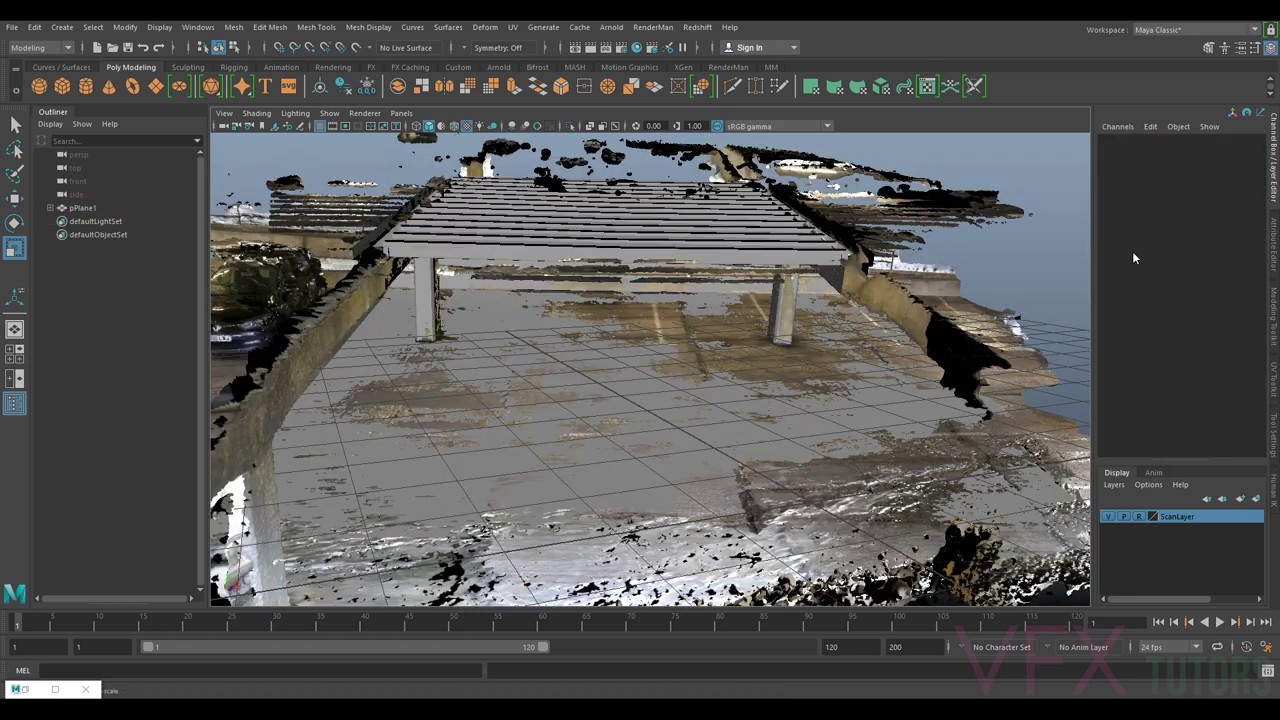
- Check the set against the scan, then unparent CarParkSetGeo_grp to world level with Shift+P
left_click(1109, 517)
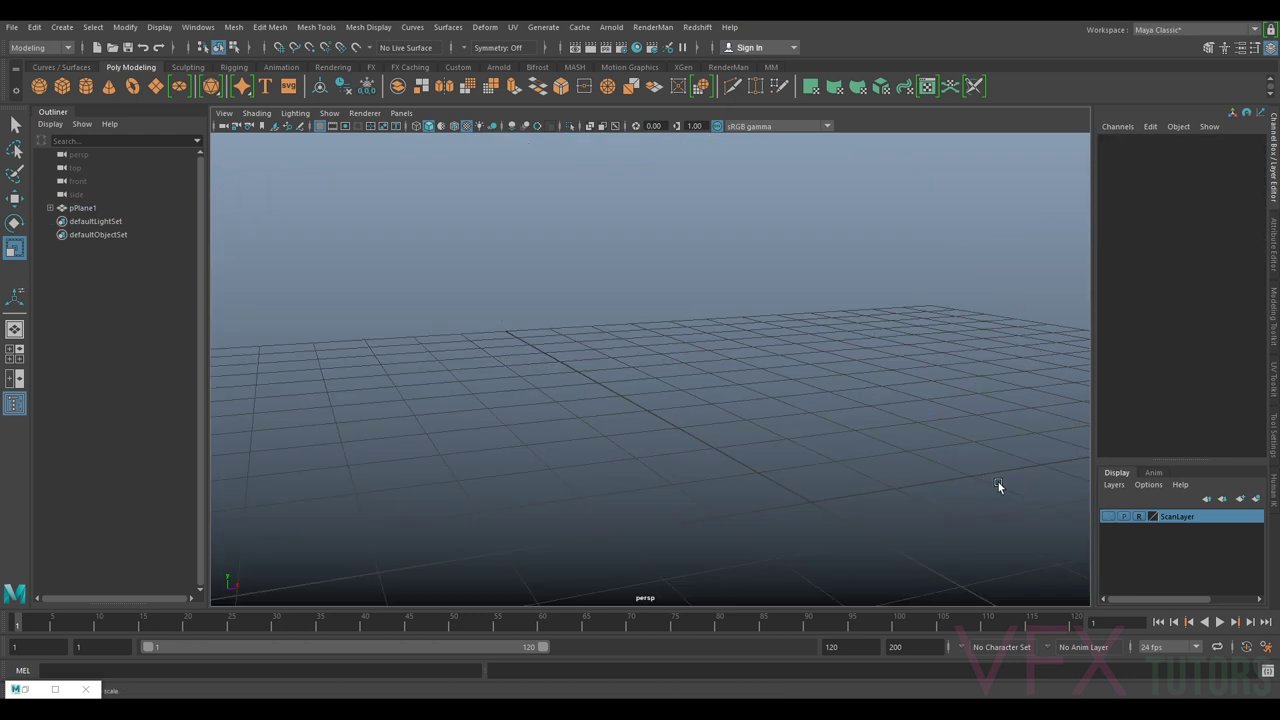
left_click(1109, 517)
left_click(73, 208)
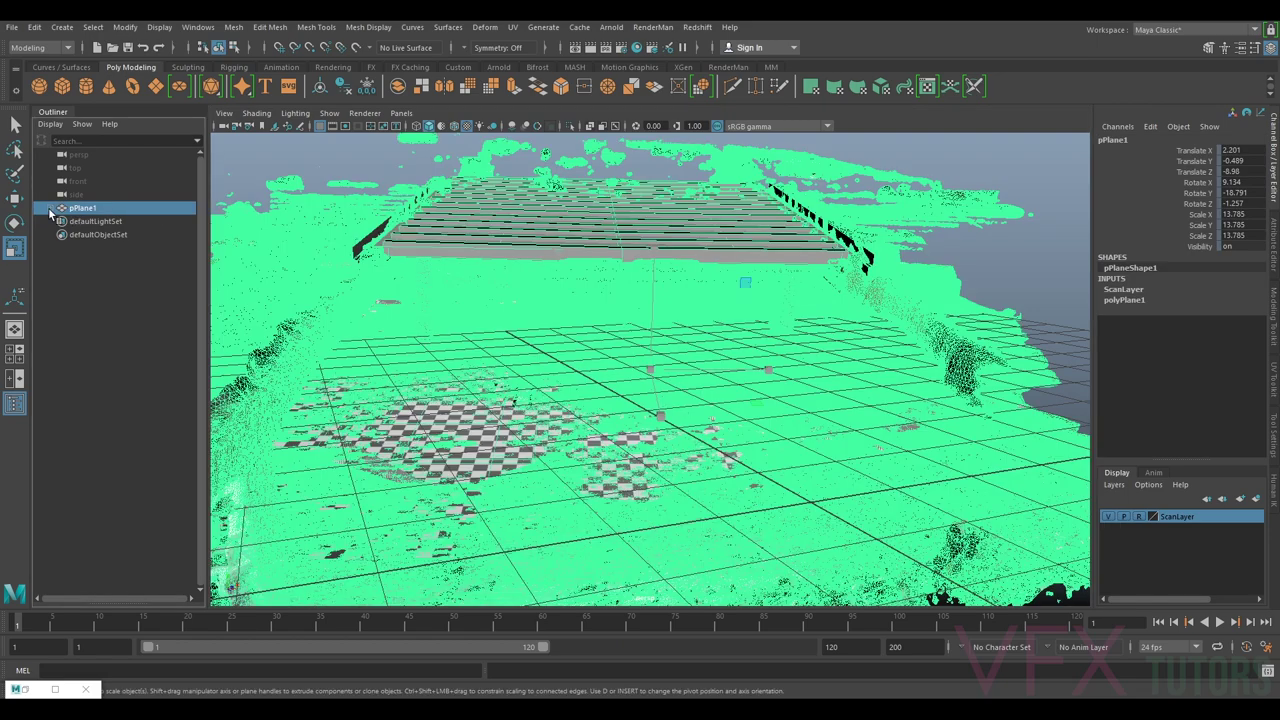
left_click(48, 207)
left_click(104, 234)
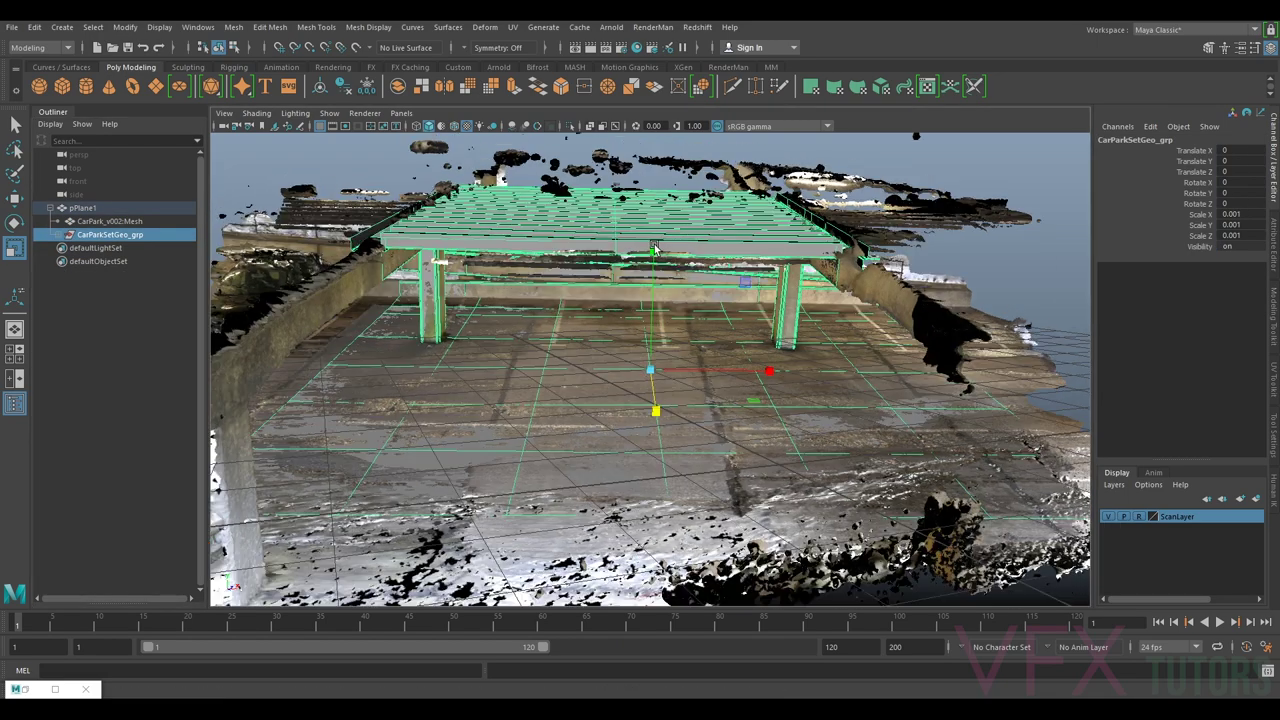
left_click_drag(655, 248, 577, 288, "alt")
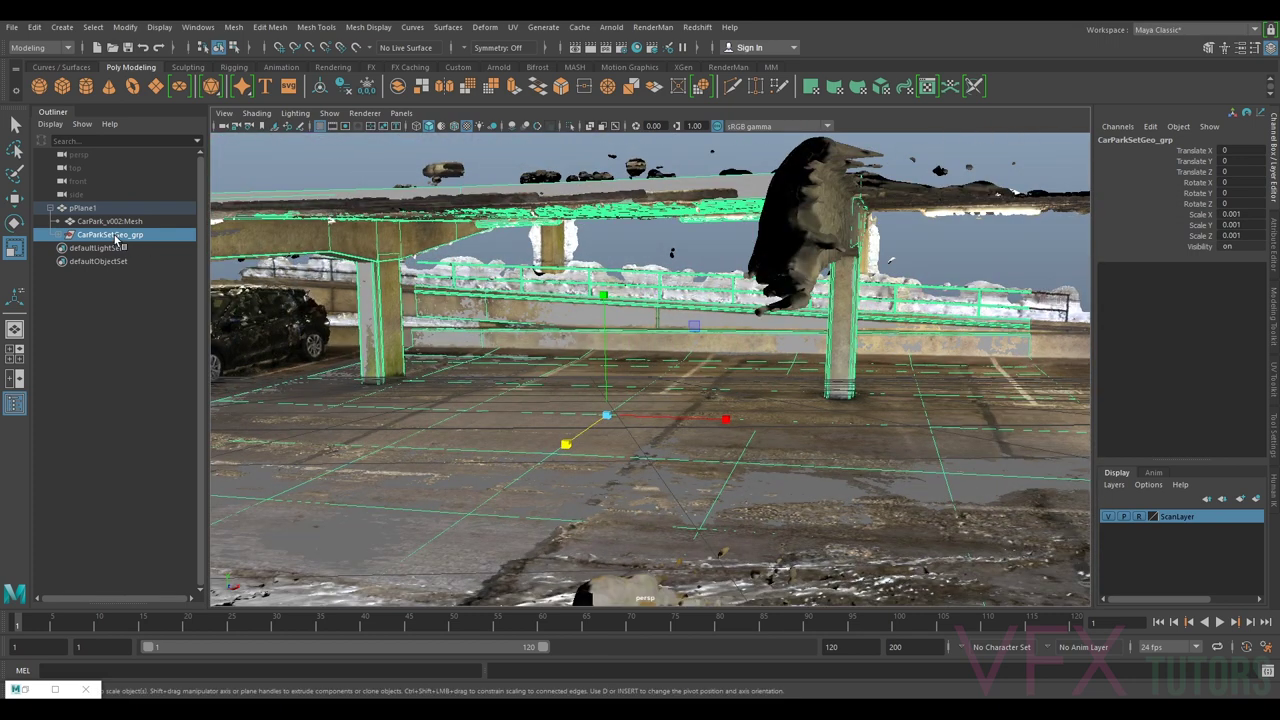
key("shift+p")
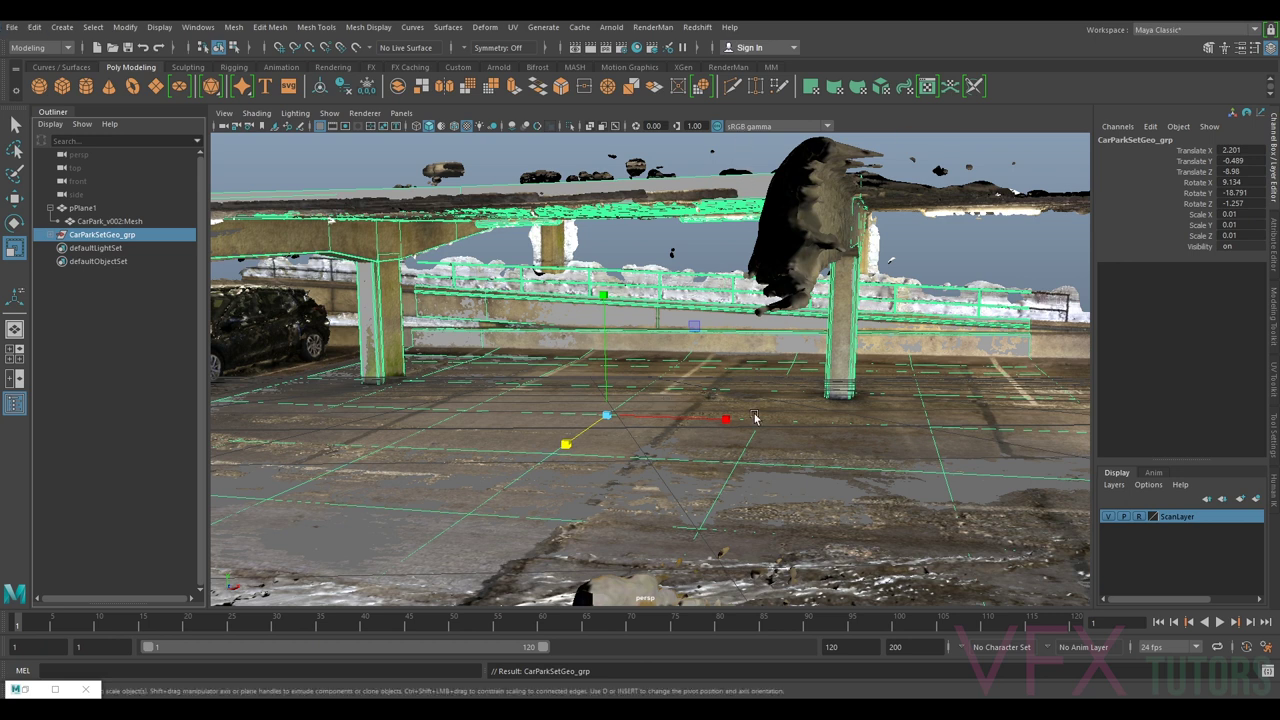
- Export the selected geometry, browsing to the MetaShape\Export folder
left_click(10, 28)
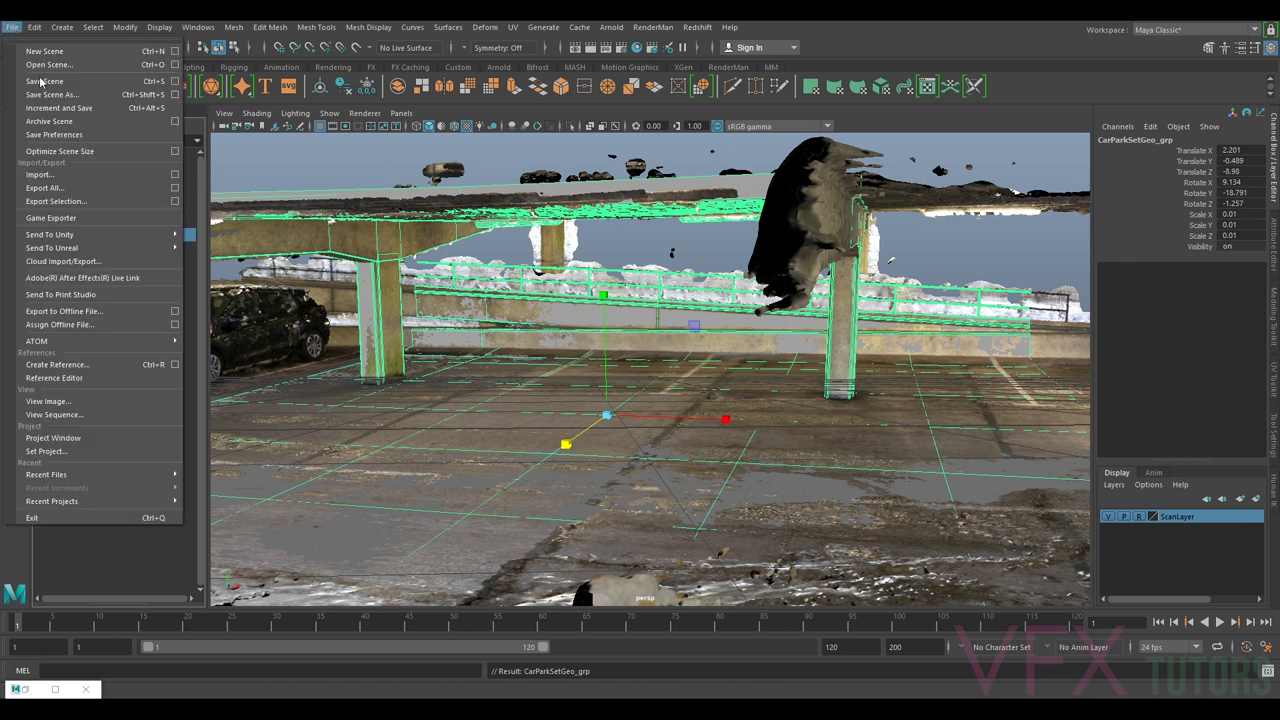
left_click(50, 199)
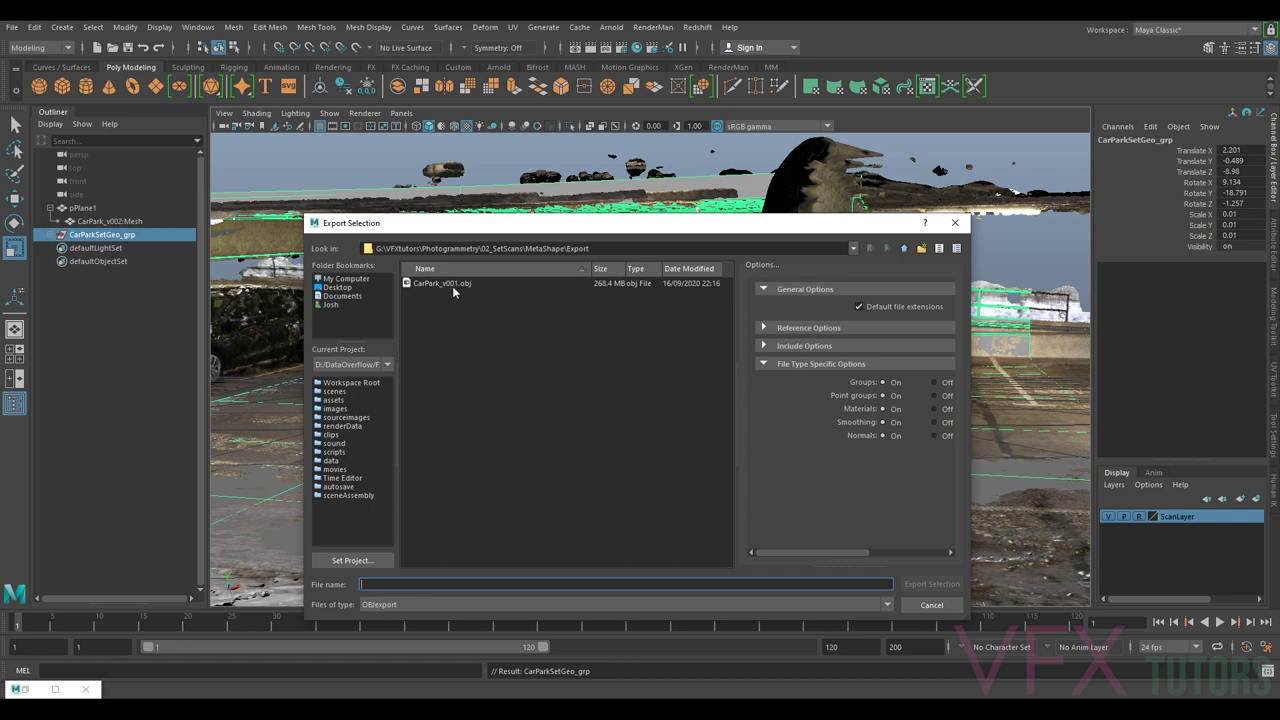
left_click(904, 249)
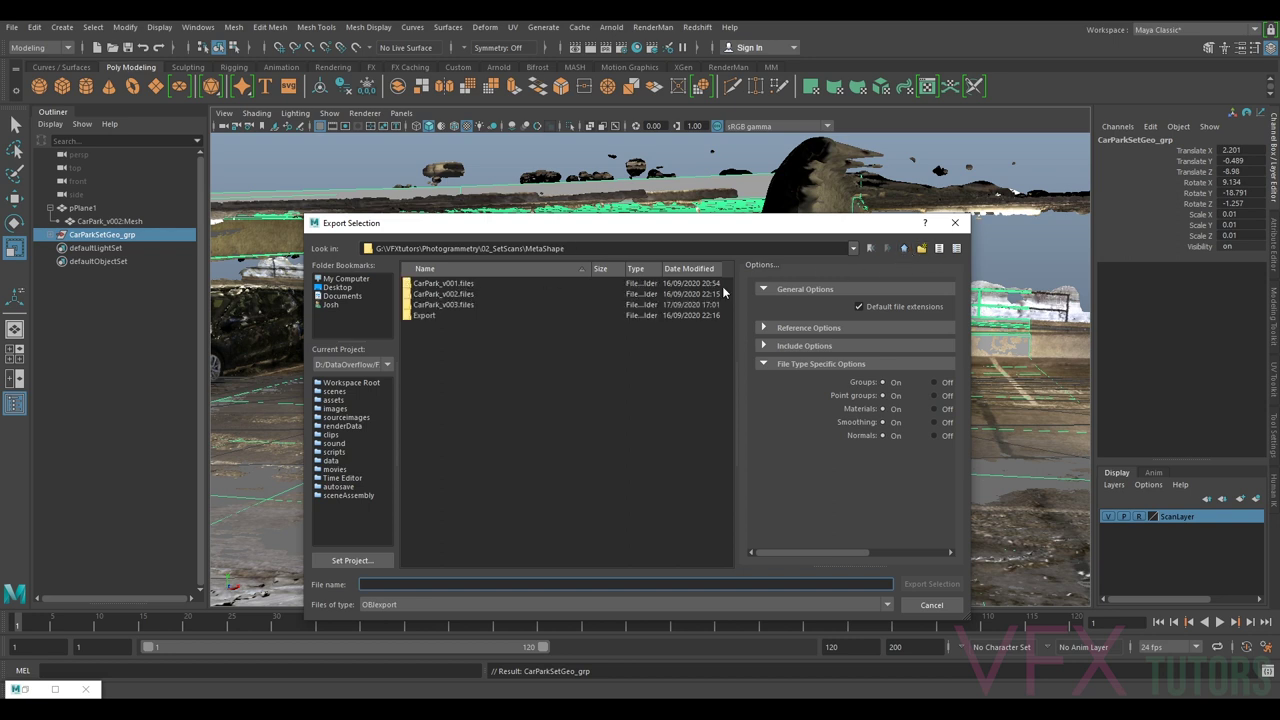
double_click(425, 316)
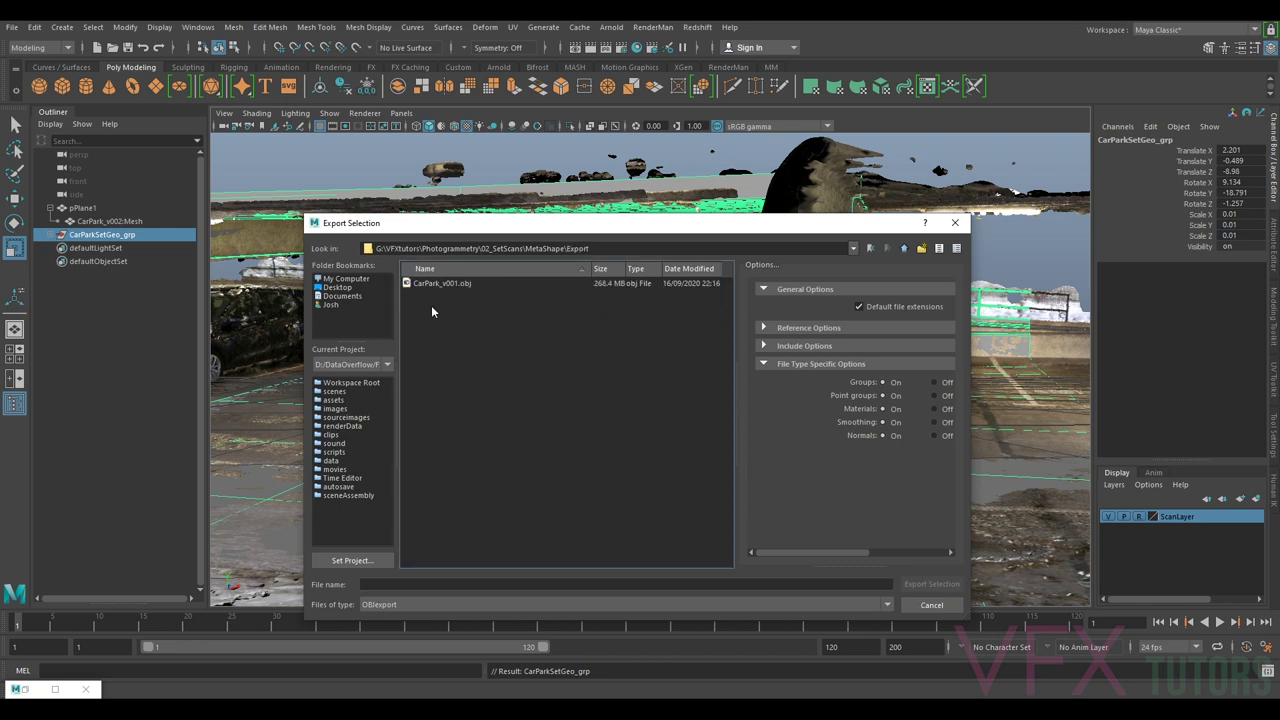
- Name the file CarParkFOR_PROJECTION_v002.obj and export the selection
left_click(446, 284)
left_click(388, 584)
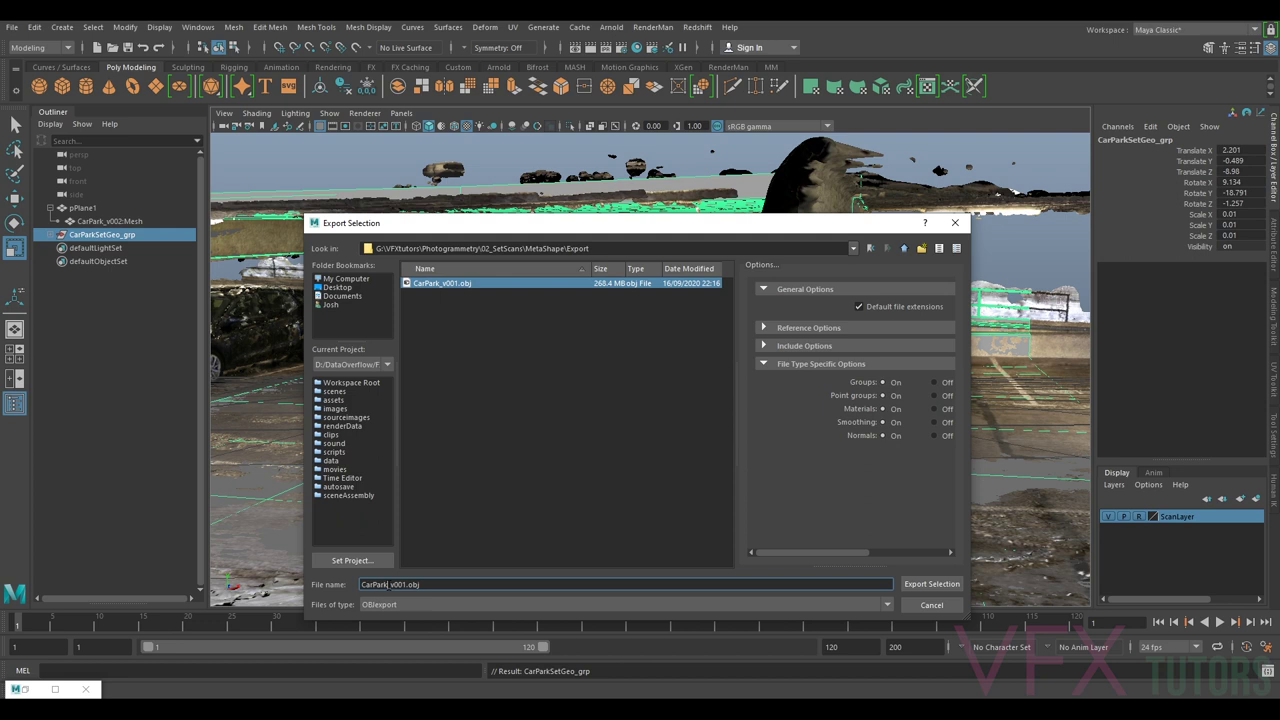
type("FOR_")
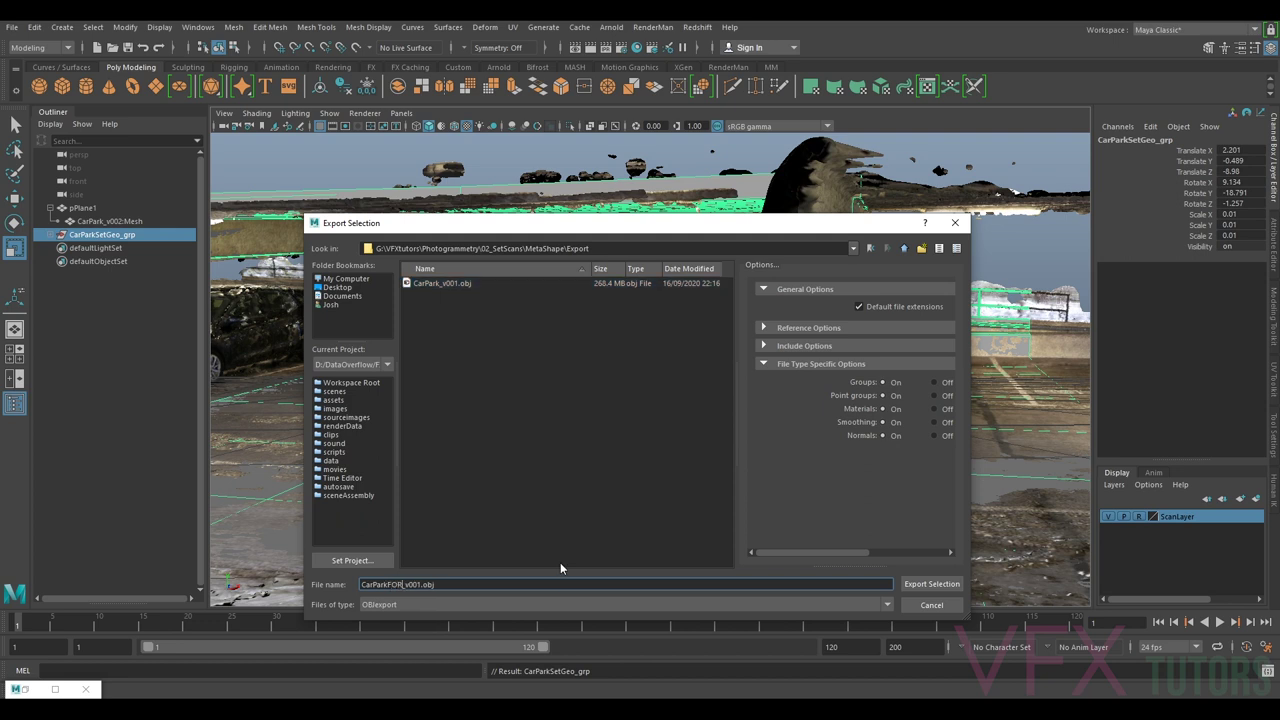
type("PROJECTION_")
key("BackSpace")
type("2")
left_click(932, 585)
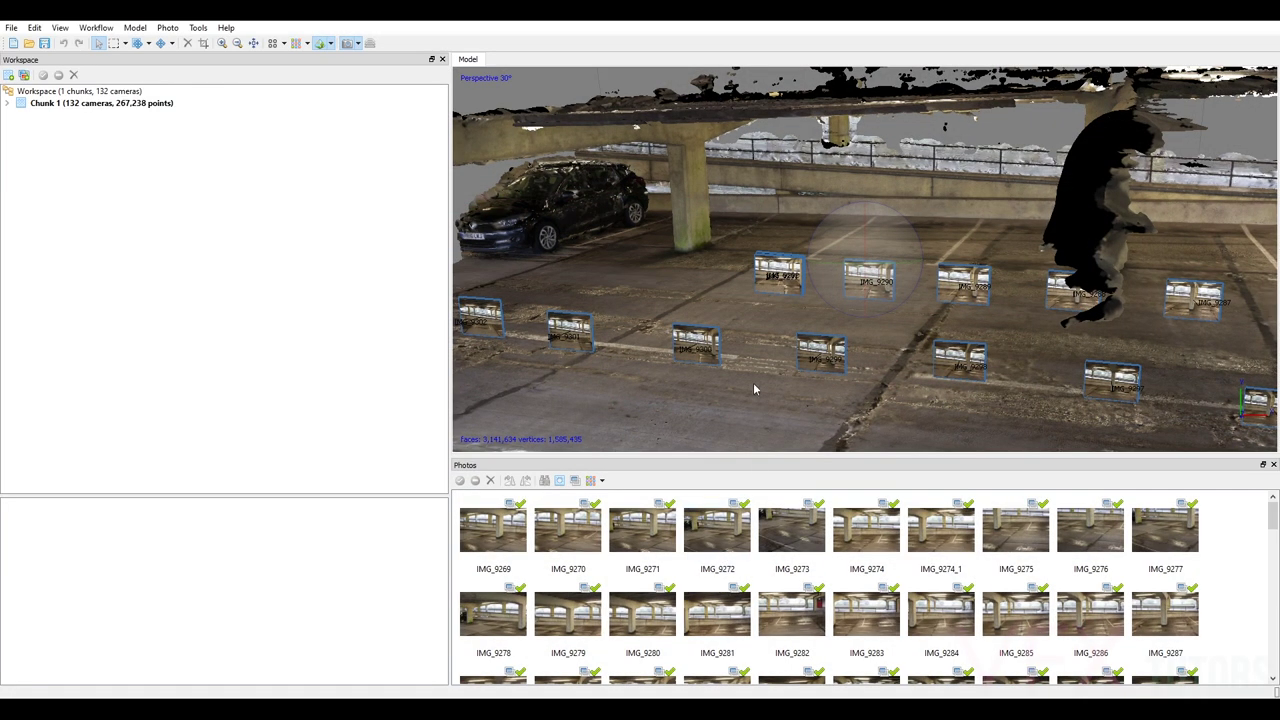
left_click_drag(963, 213, 652, 168)
scroll(880, 268, "down", 8)
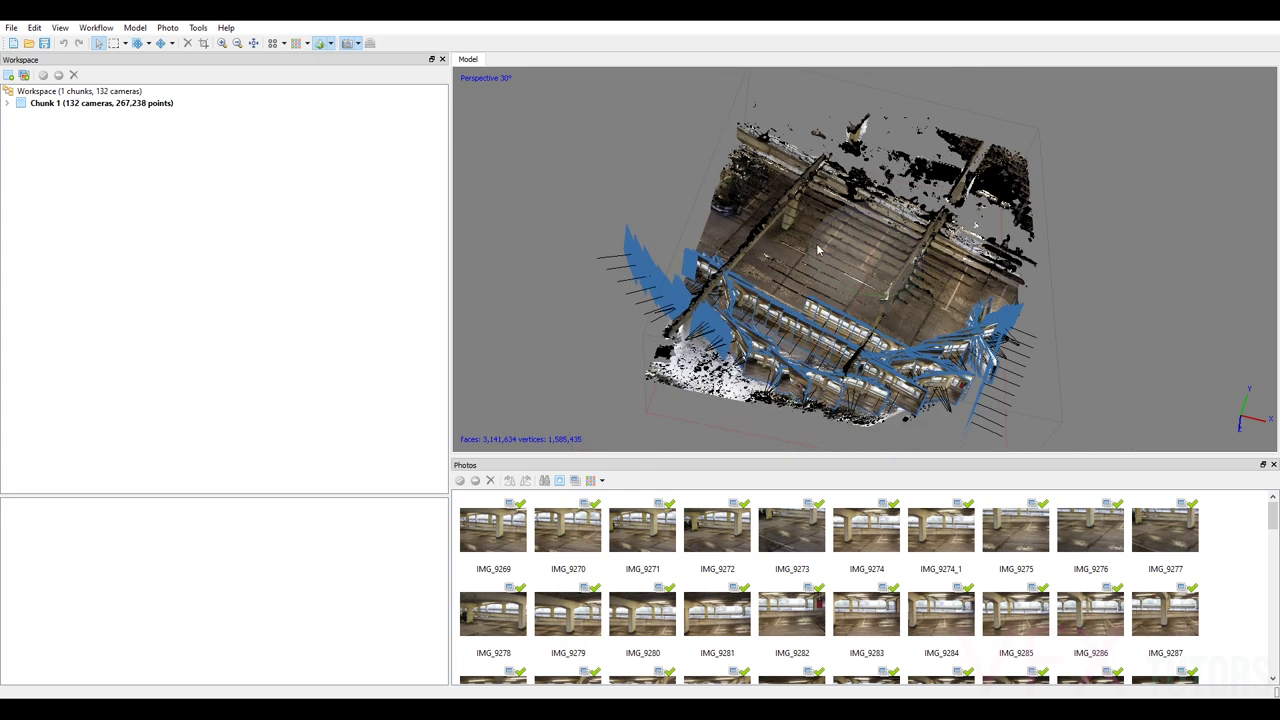
left_click_drag(852, 253, 876, 262)
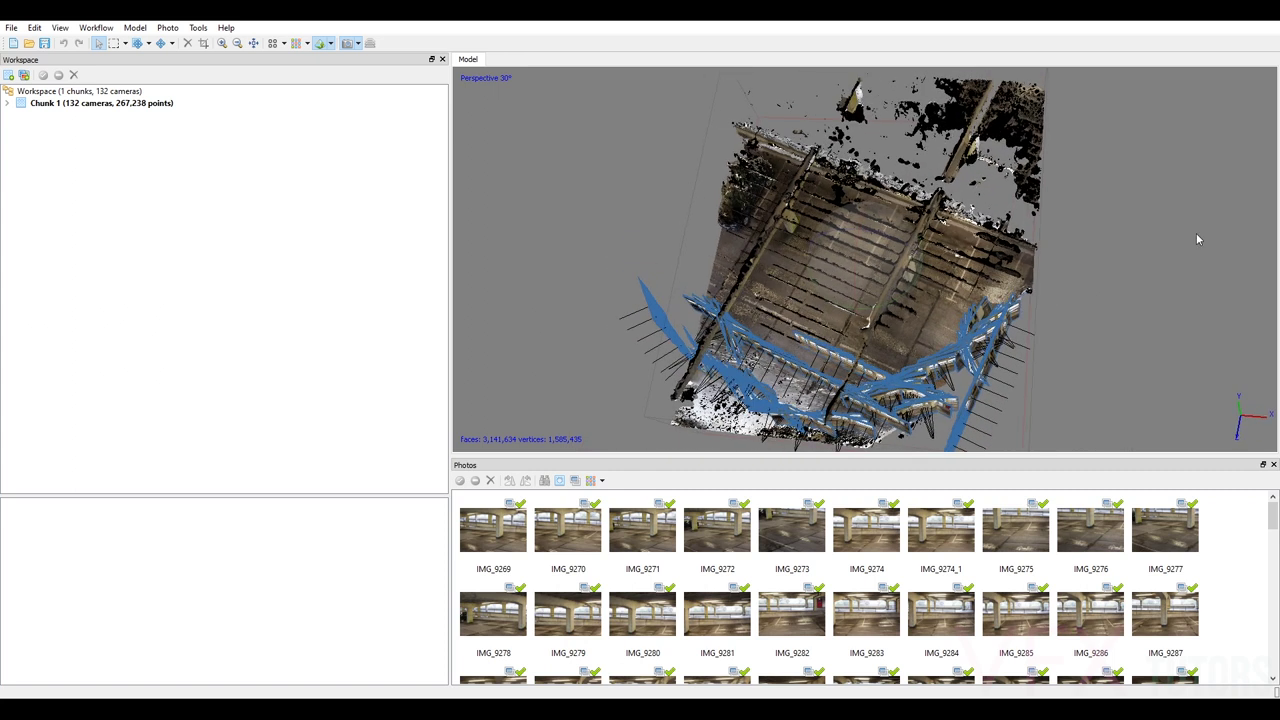
scroll(860, 252, "up", 2)
scroll(878, 268, "up", 2)
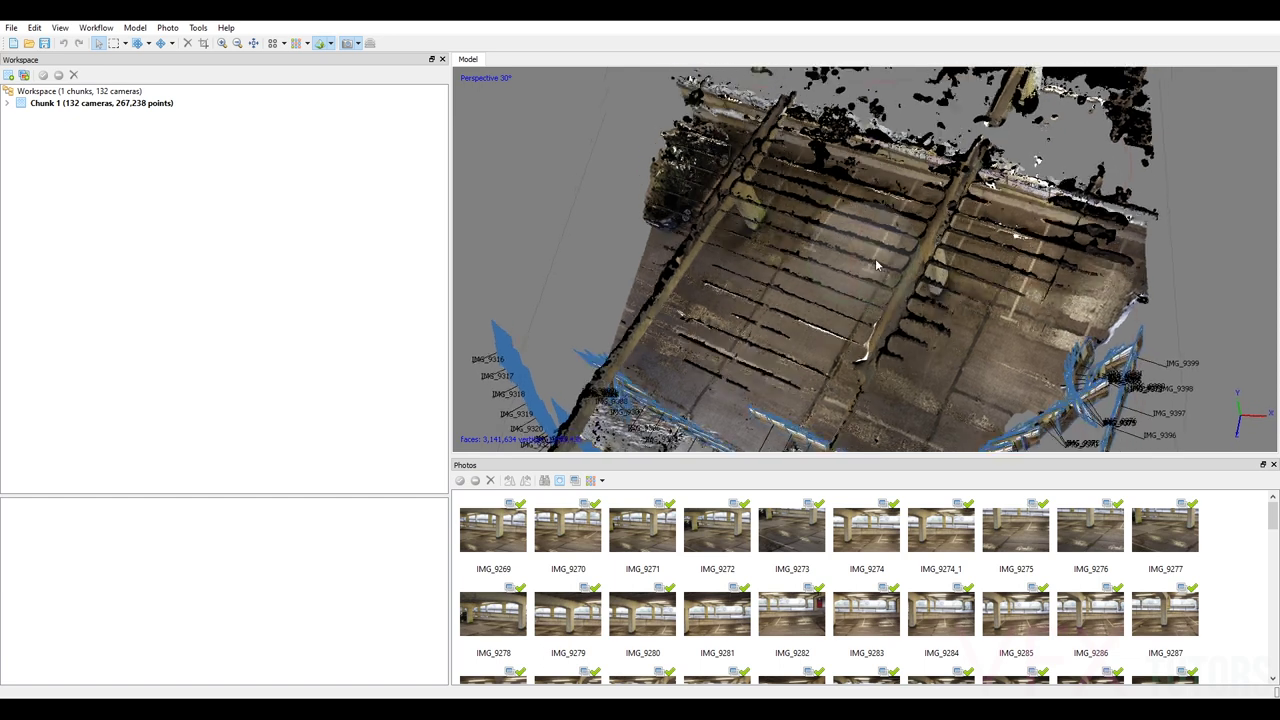
left_click_drag(876, 265, 845, 197)
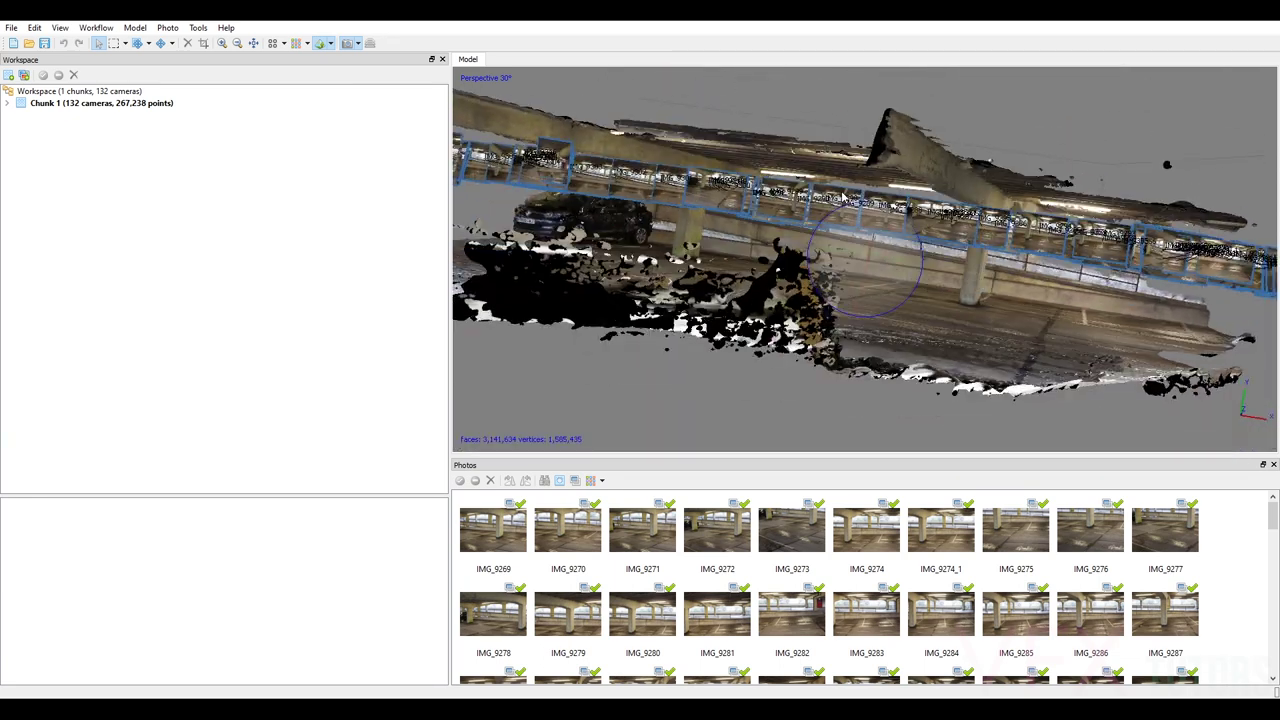
left_click_drag(976, 214, 835, 211)
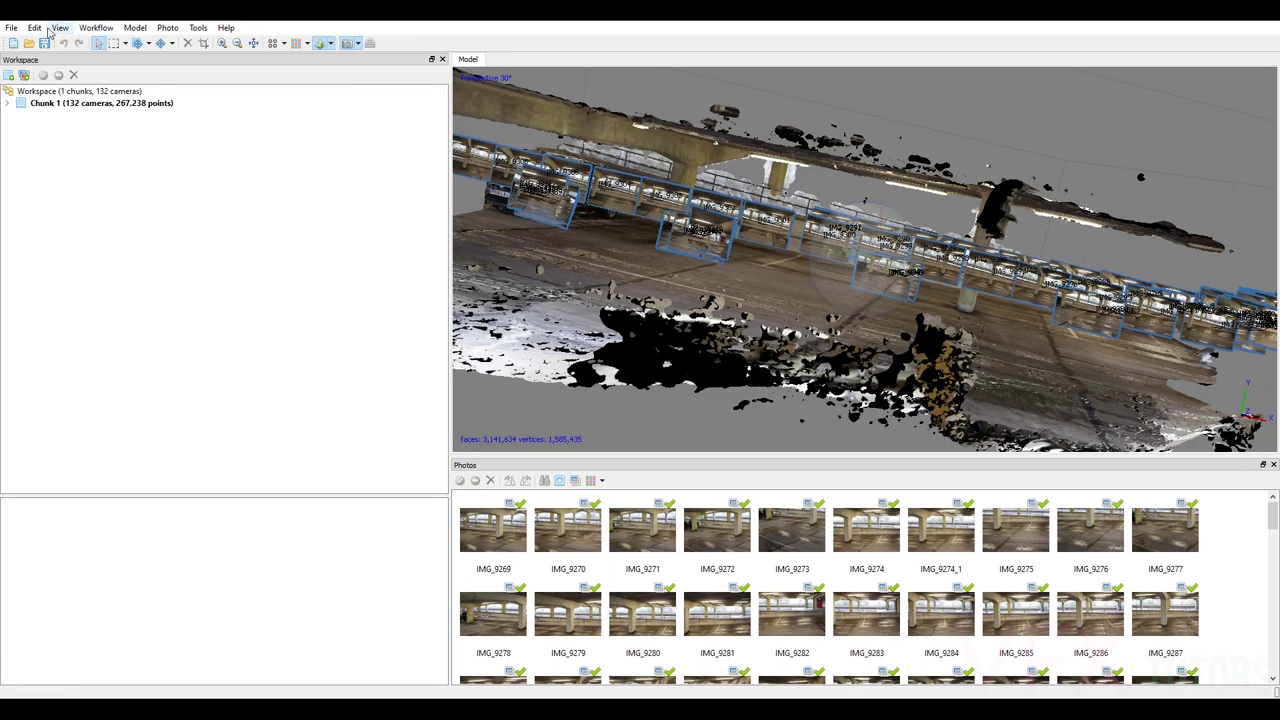
- Import CarParkFOR_PROJECTION_v002.obj from the Export folder as the model
left_click(11, 27)
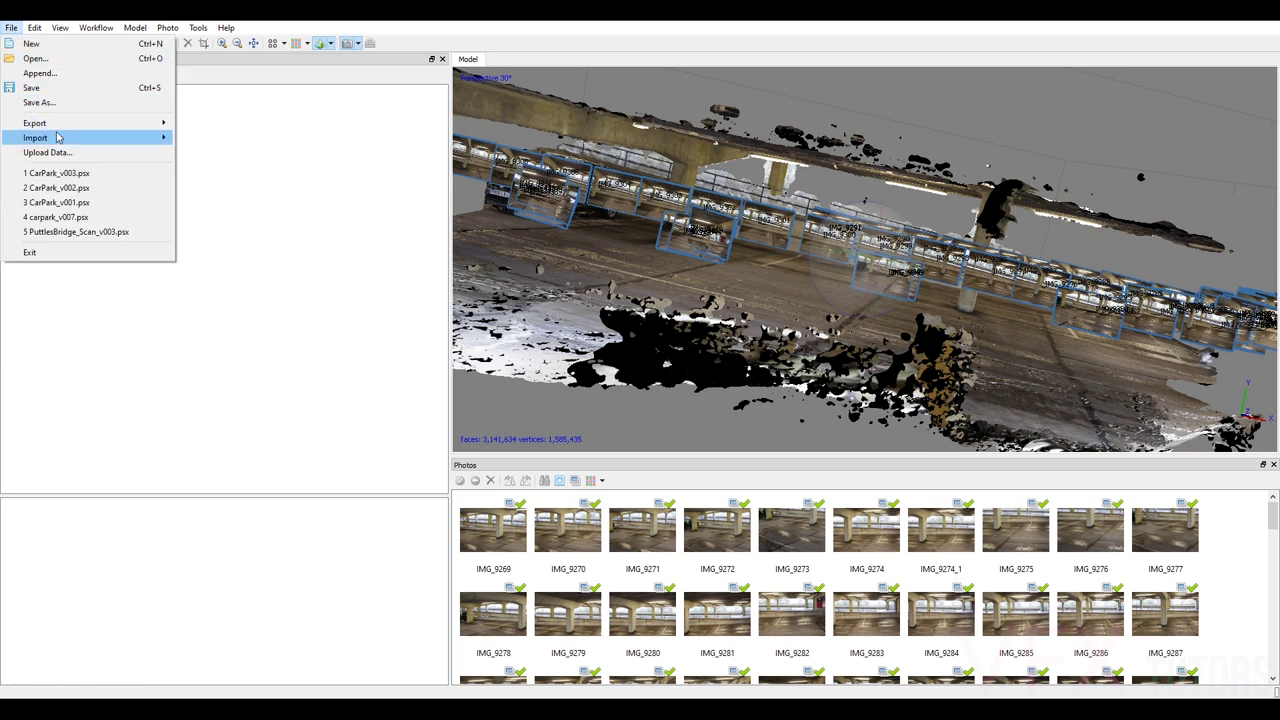
mouse_move(57, 137)
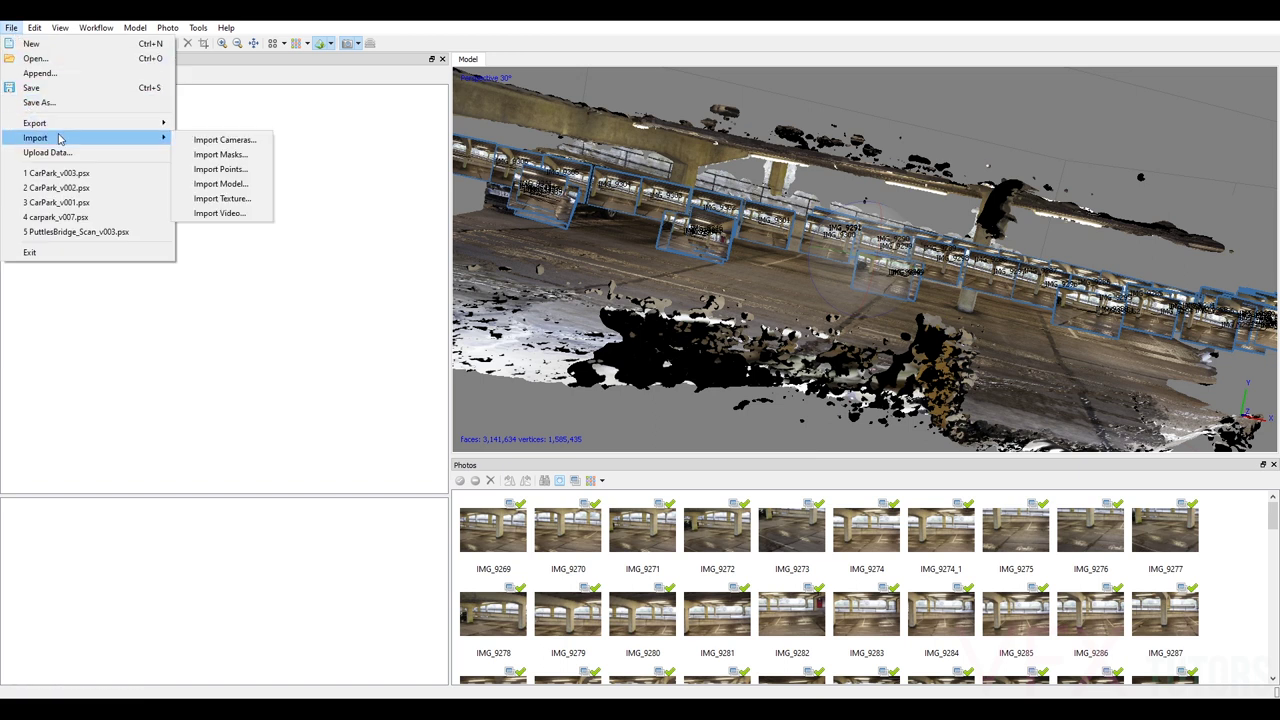
left_click(238, 184)
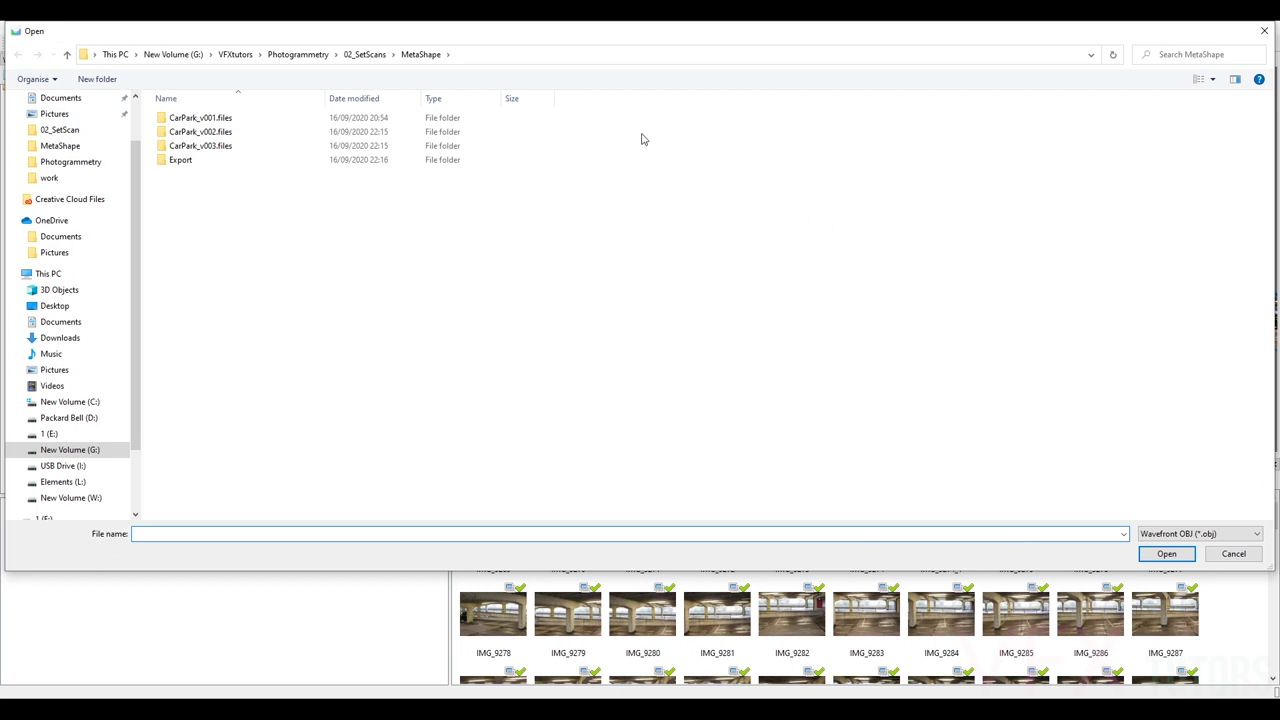
double_click(196, 170)
left_click(240, 156)
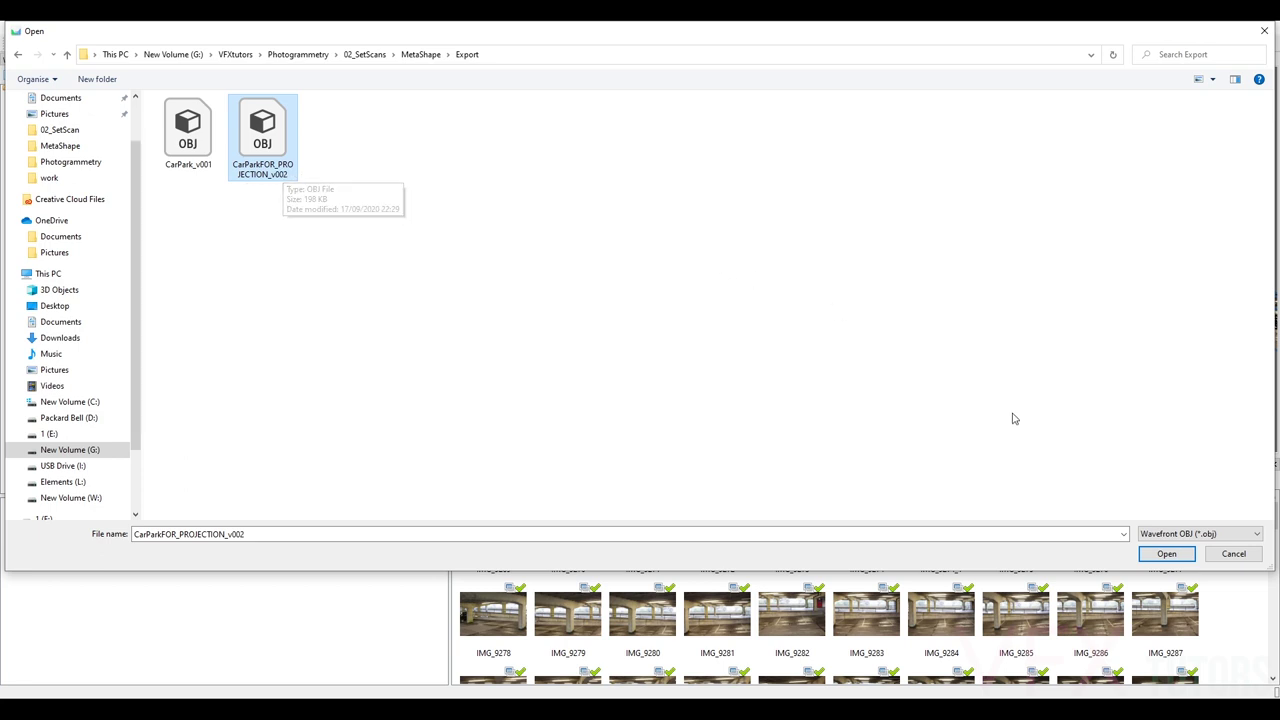
left_click(1166, 553)
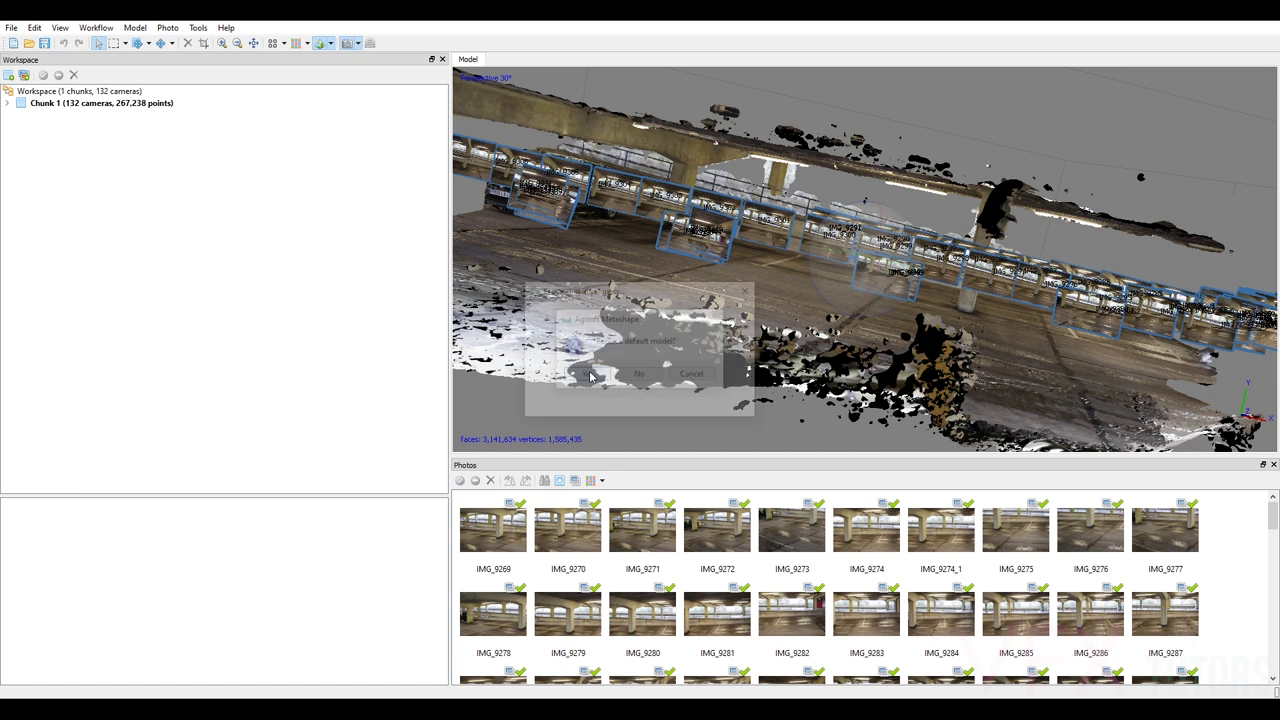
- Zoom and orbit to view the imported proxy deck
scroll(830, 240, "up", 5)
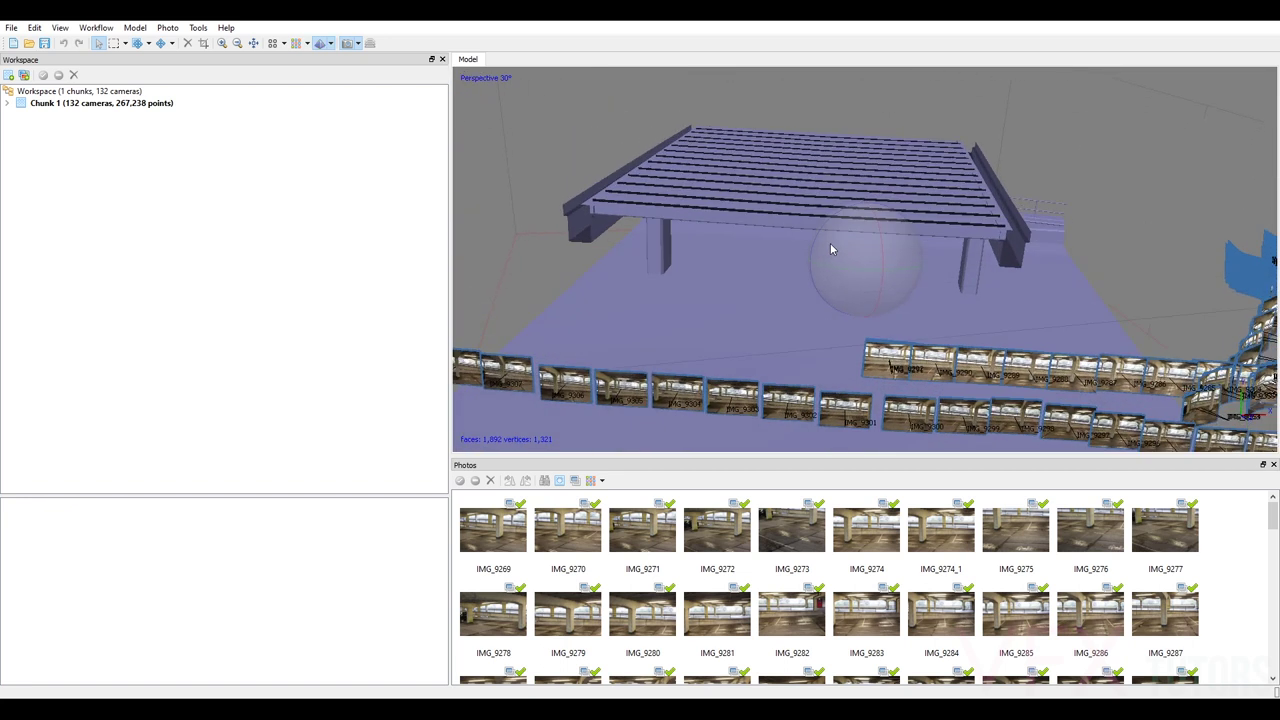
scroll(830, 249, "up", 10)
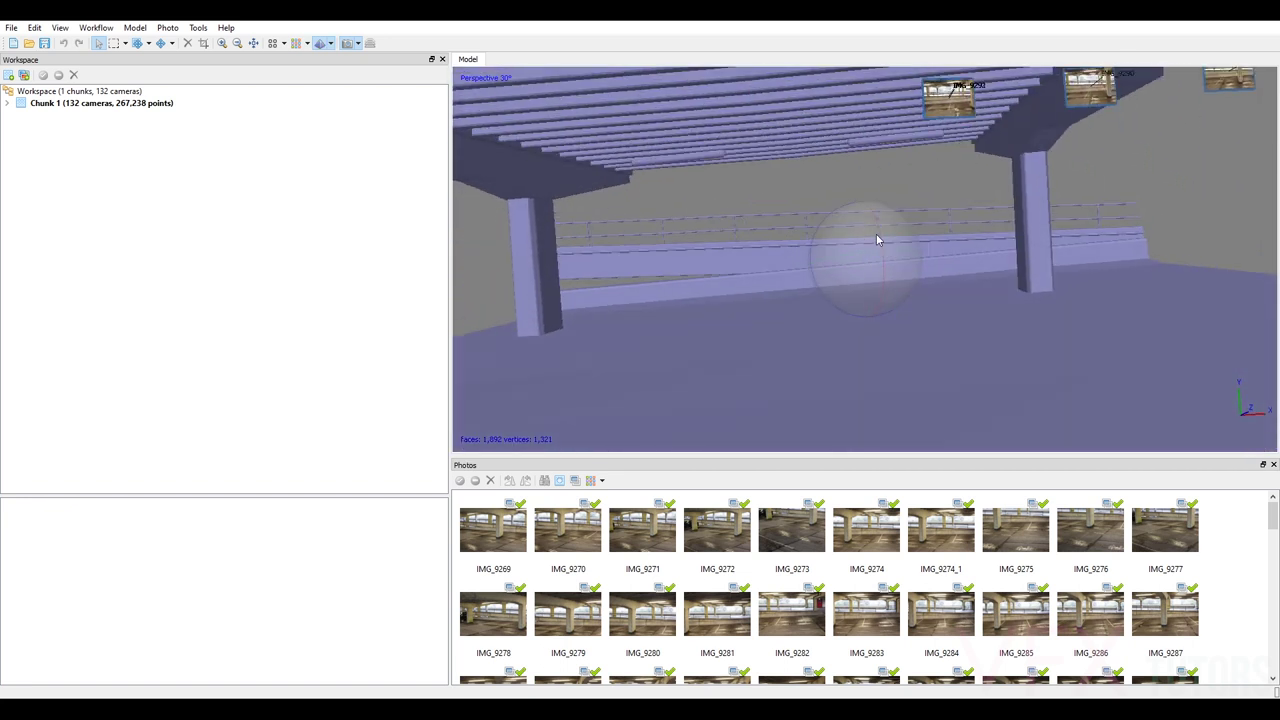
scroll(877, 241, "down", 10)
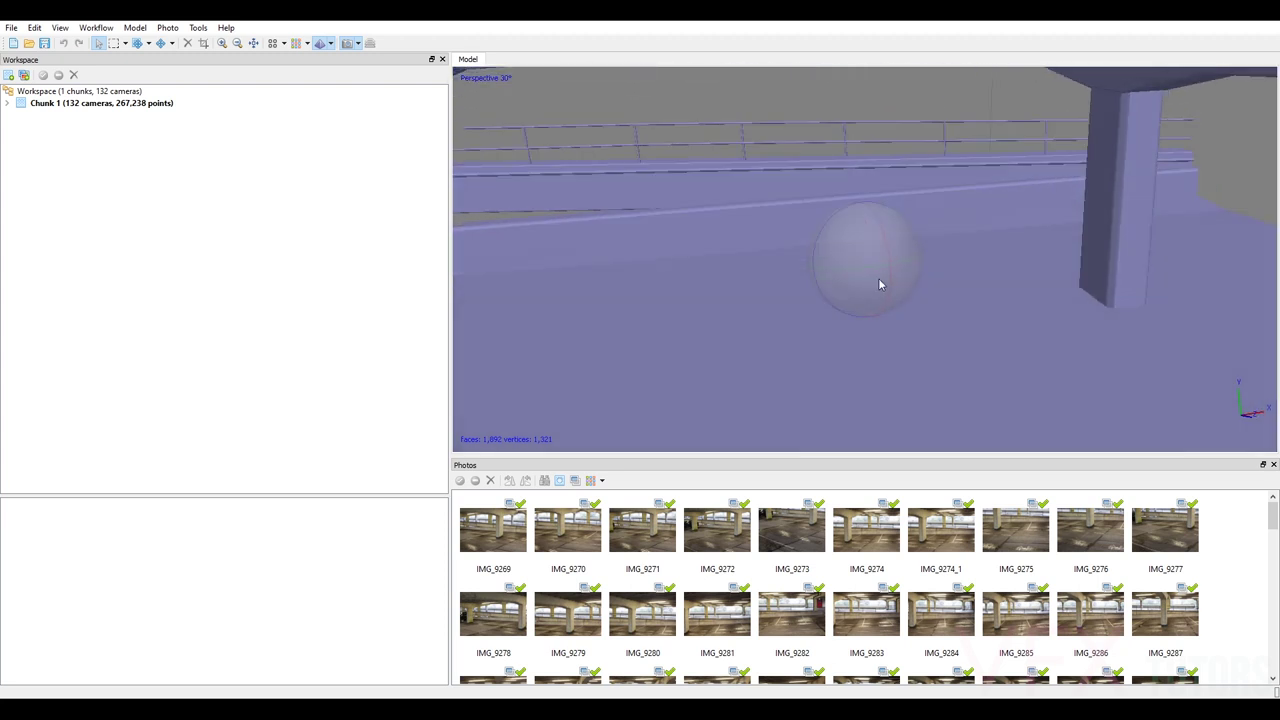
mouse_move(878, 283)
left_mouse_down()
mouse_move(863, 271)
mouse_move(866, 297)
mouse_move(846, 283)
mouse_move(896, 280)
left_mouse_up()
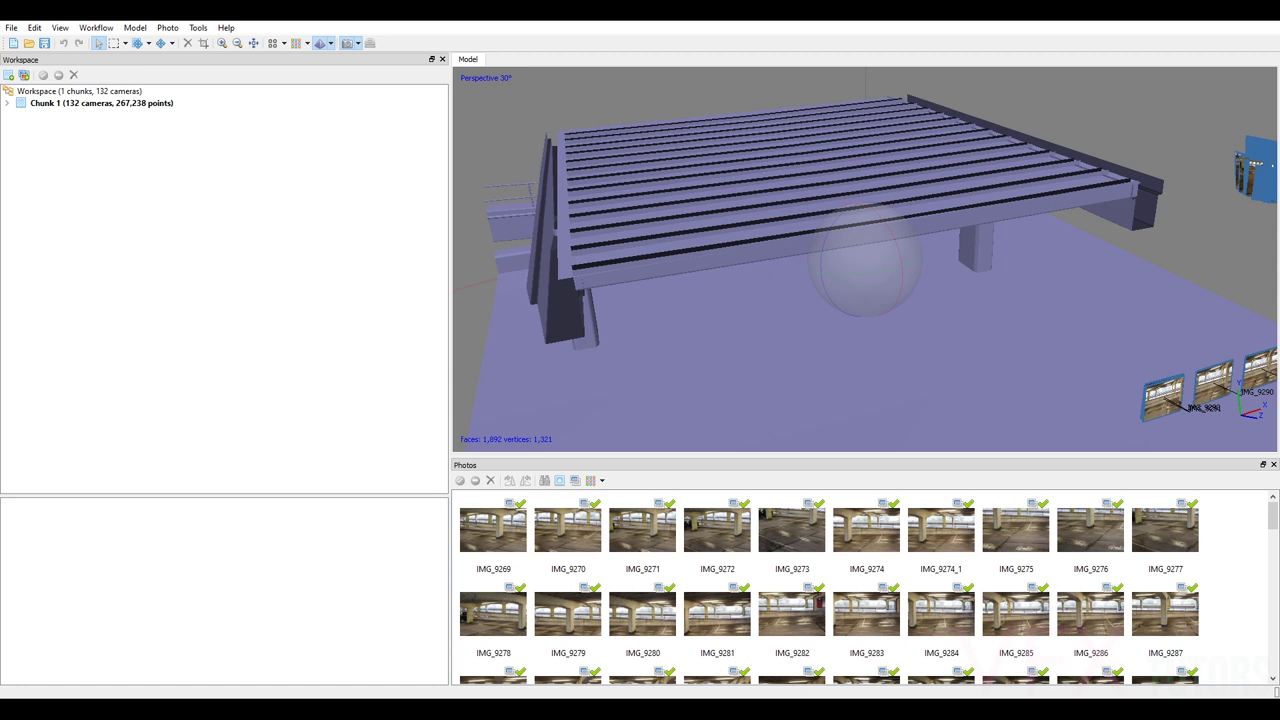
left_click(104, 30)
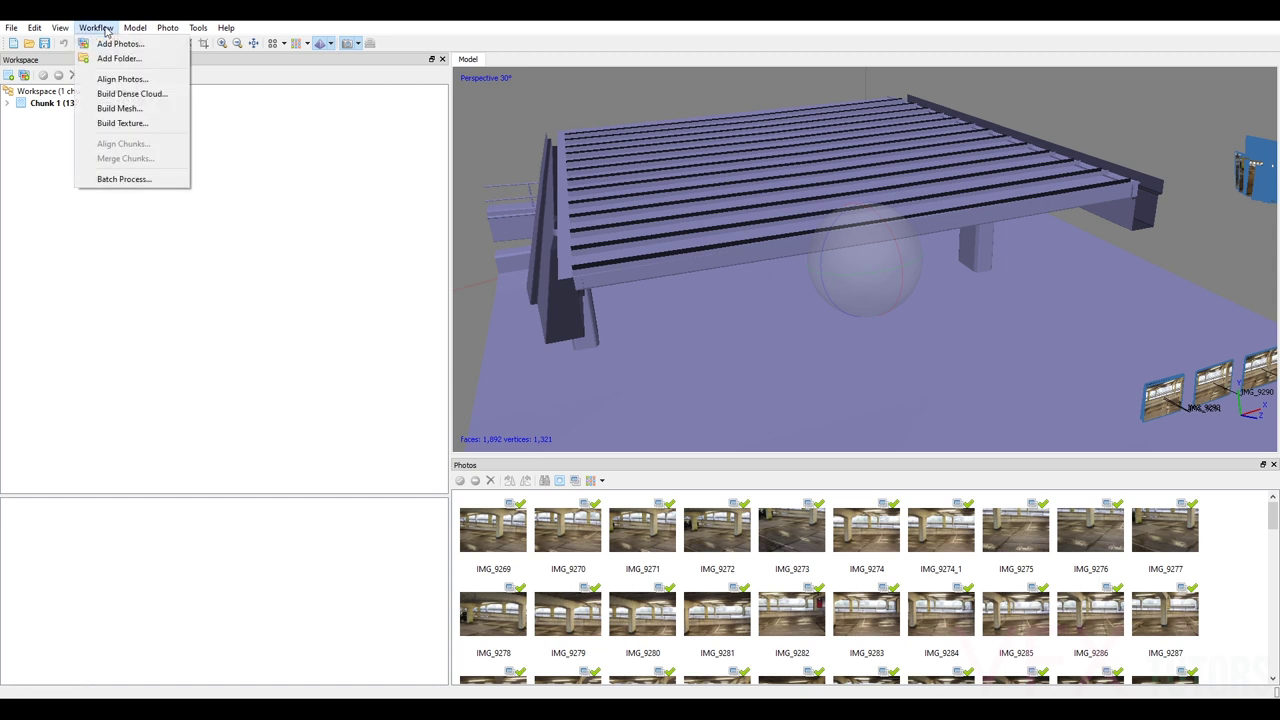
left_click(138, 123)
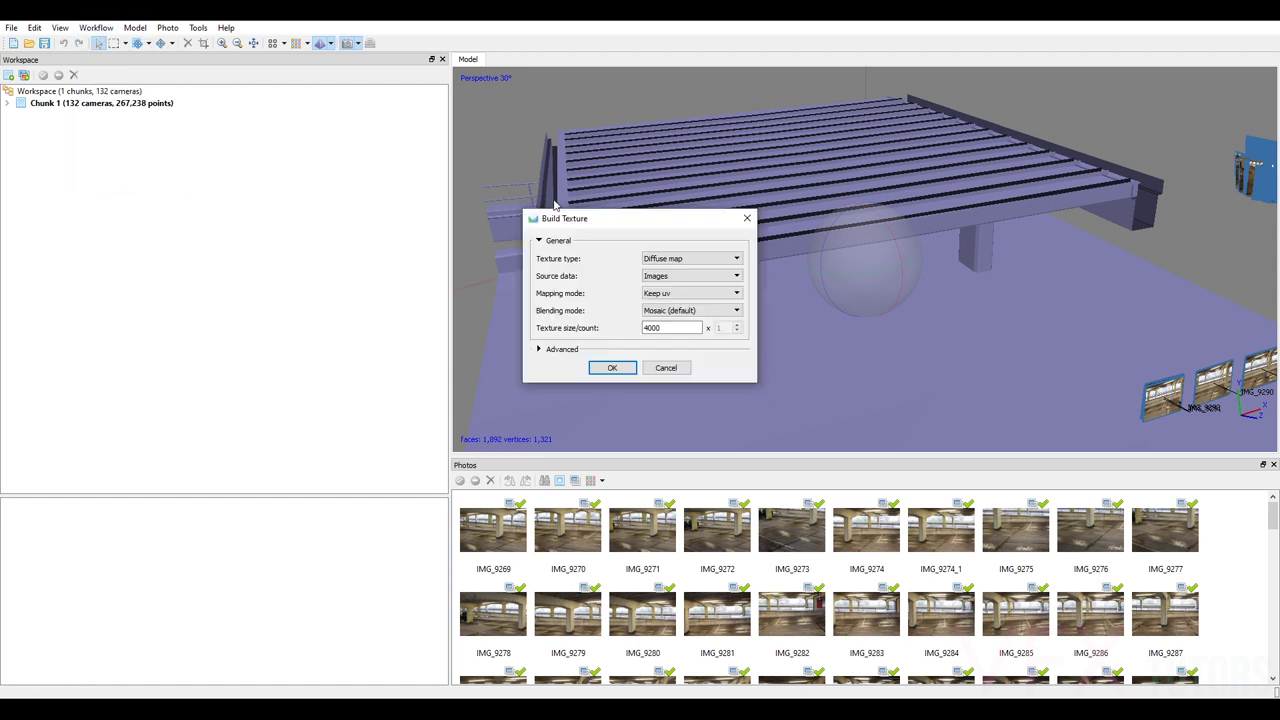
left_click(658, 257)
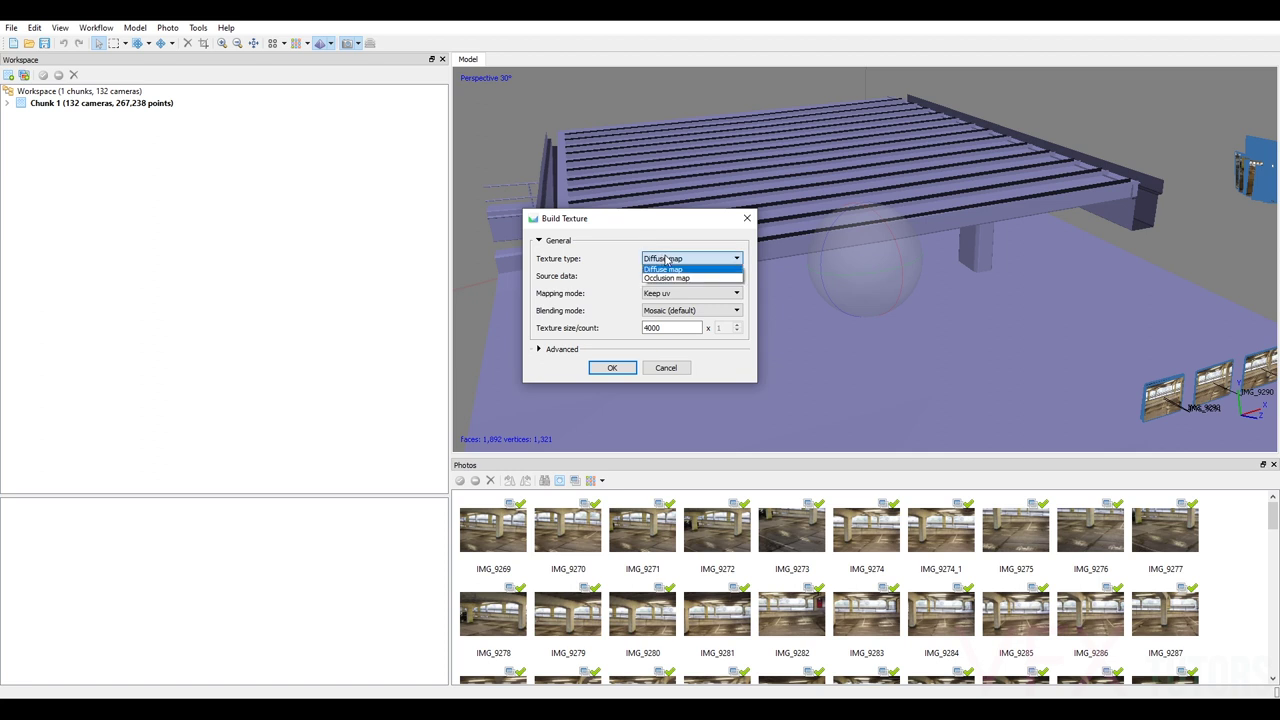
left_click(668, 262)
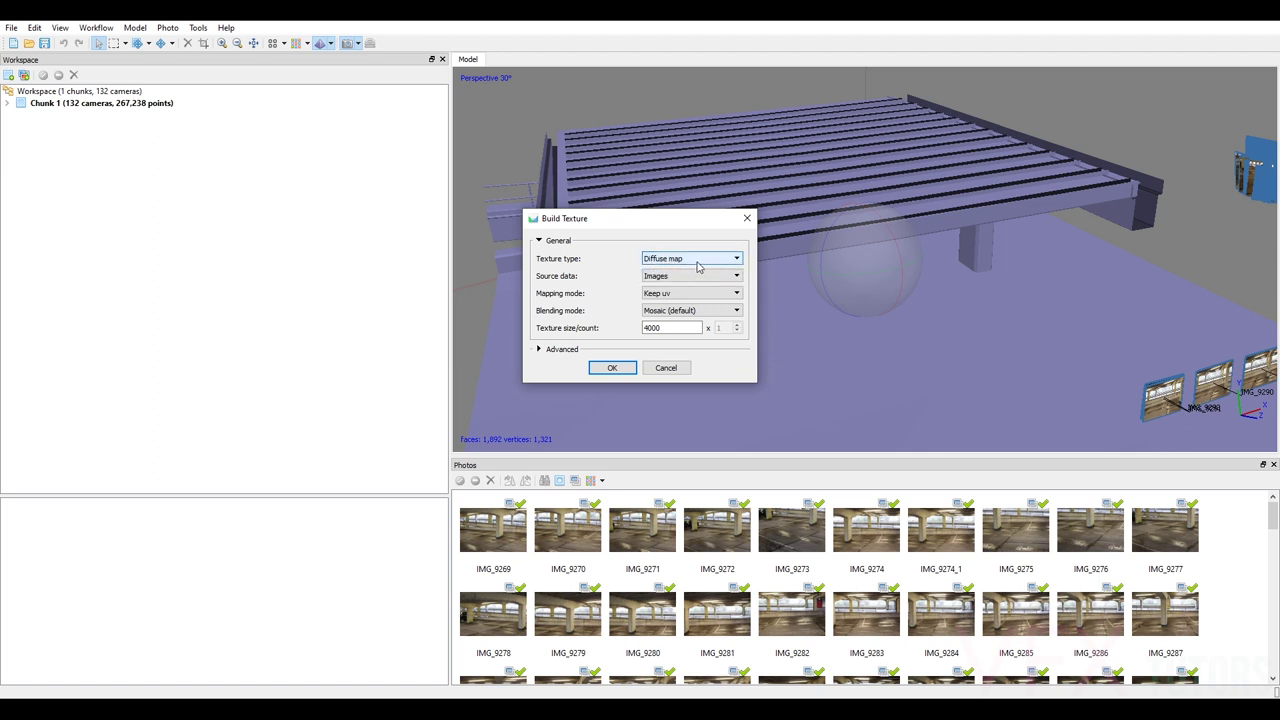
left_click(696, 276)
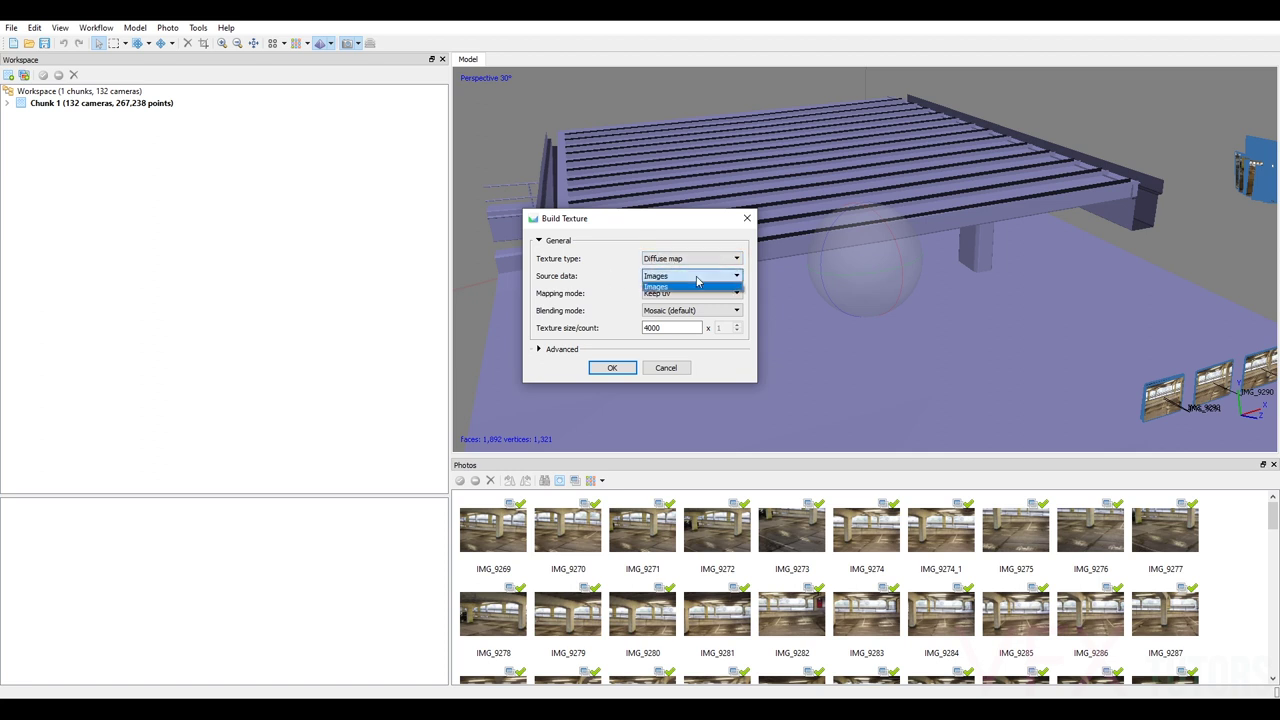
left_click(697, 286)
left_click(687, 294)
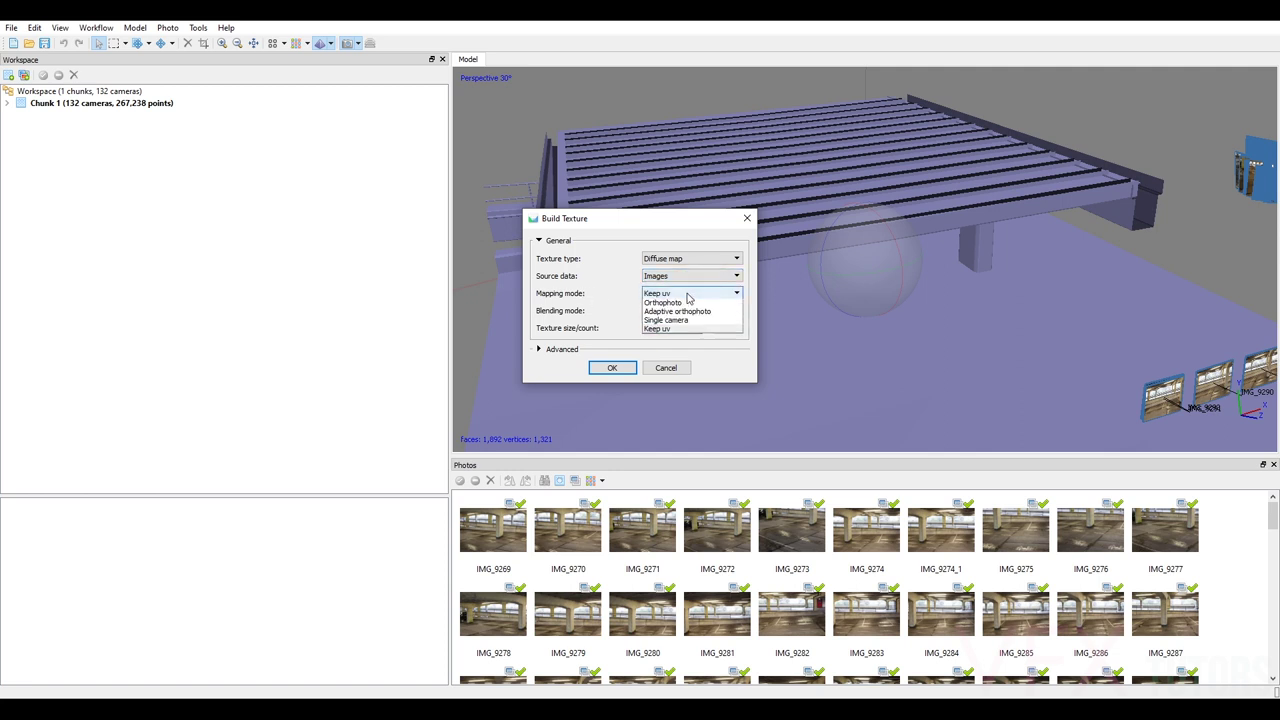
left_click(668, 340)
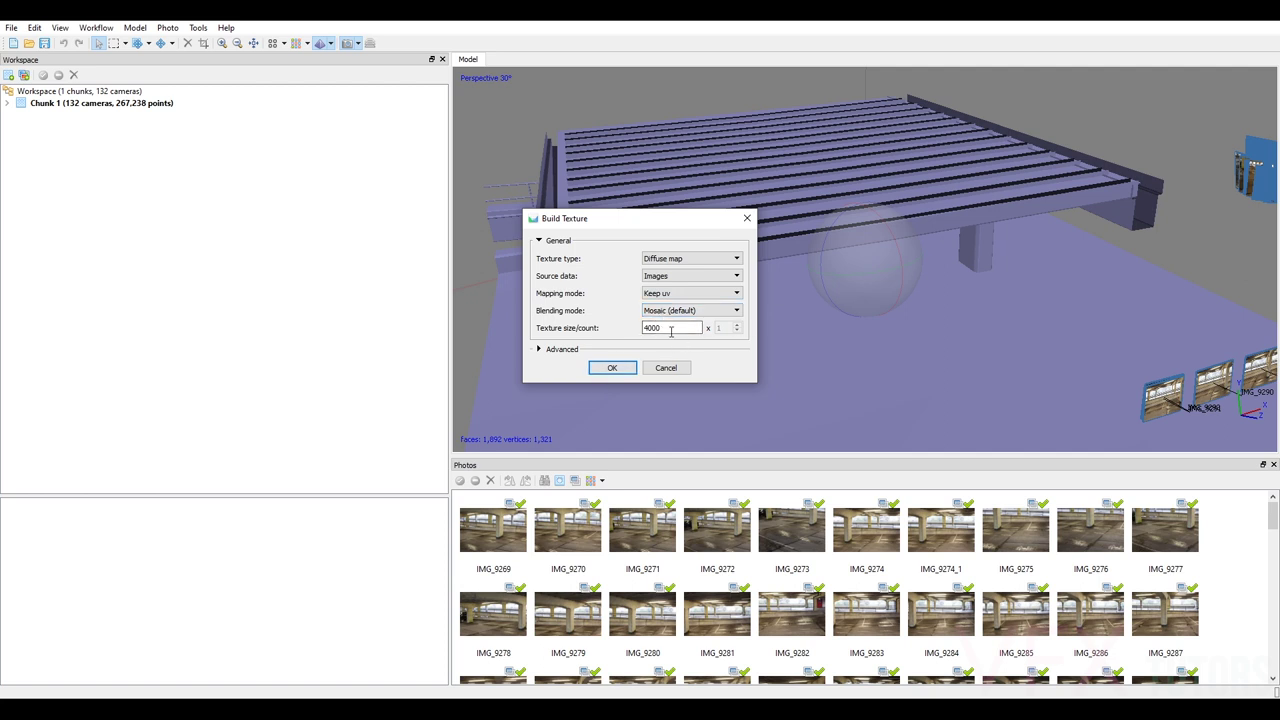
left_click(666, 367)
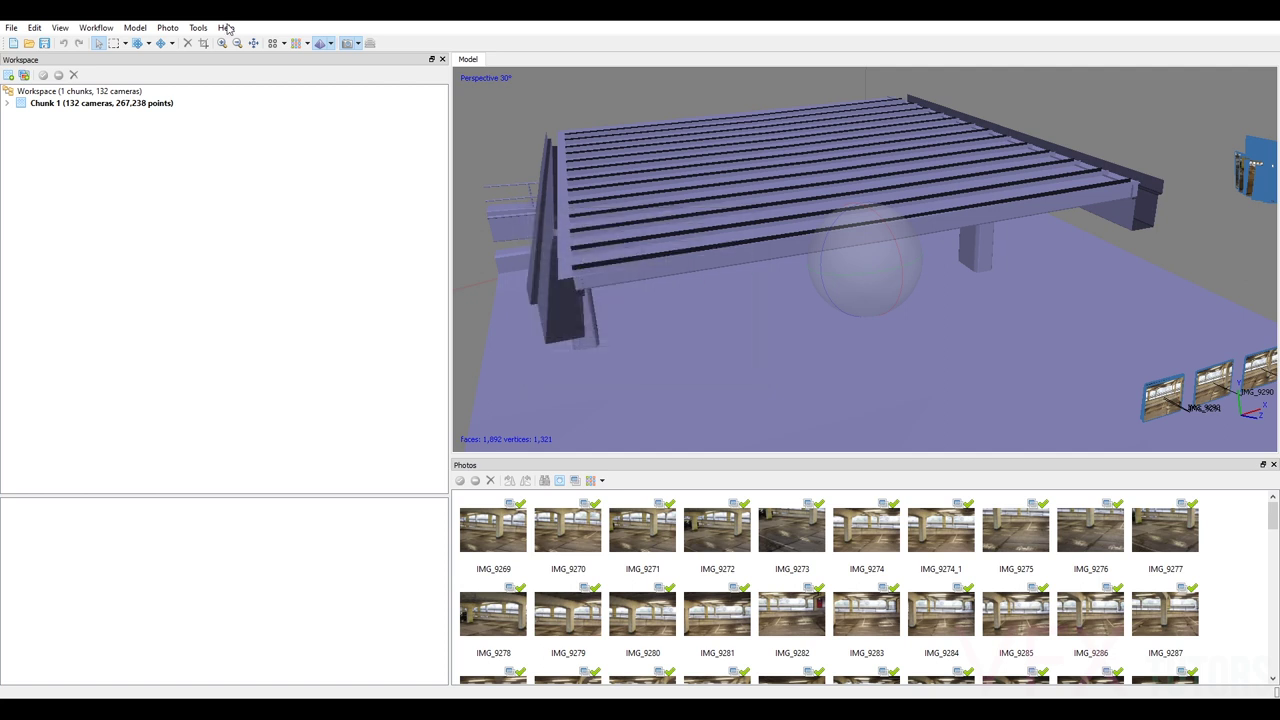
left_click(198, 27)
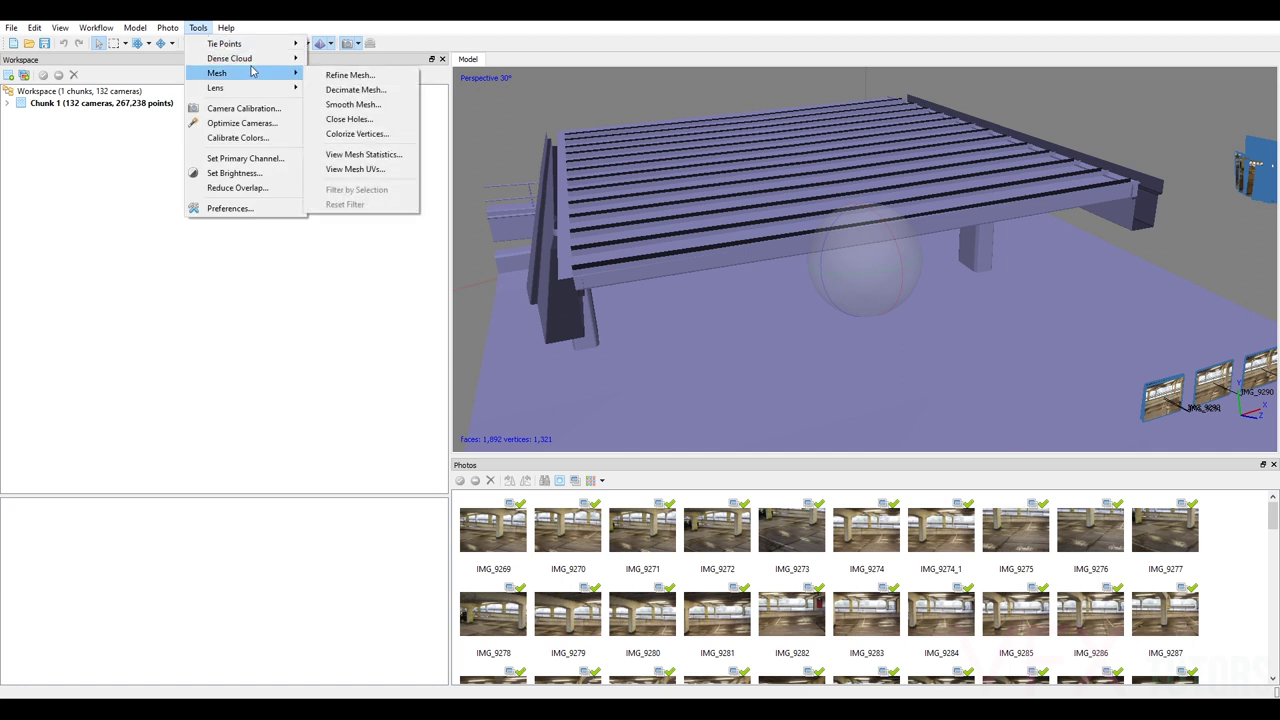
left_click(365, 171)
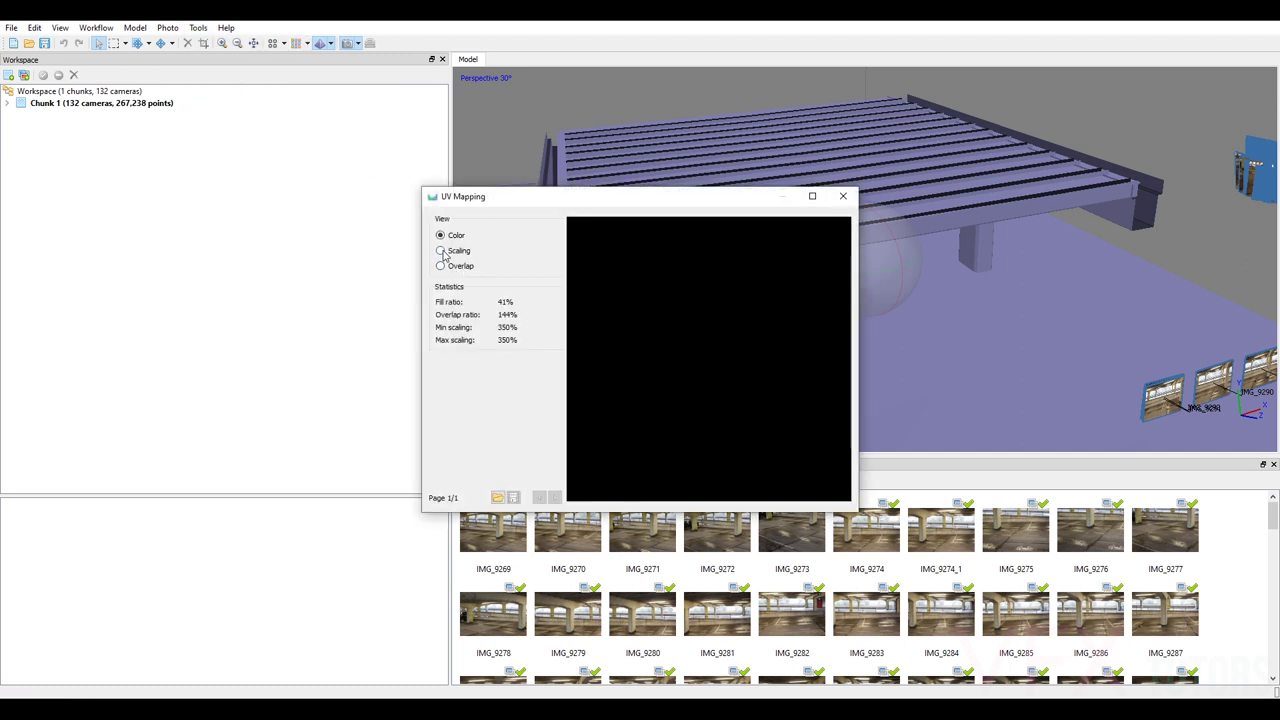
left_click(441, 251)
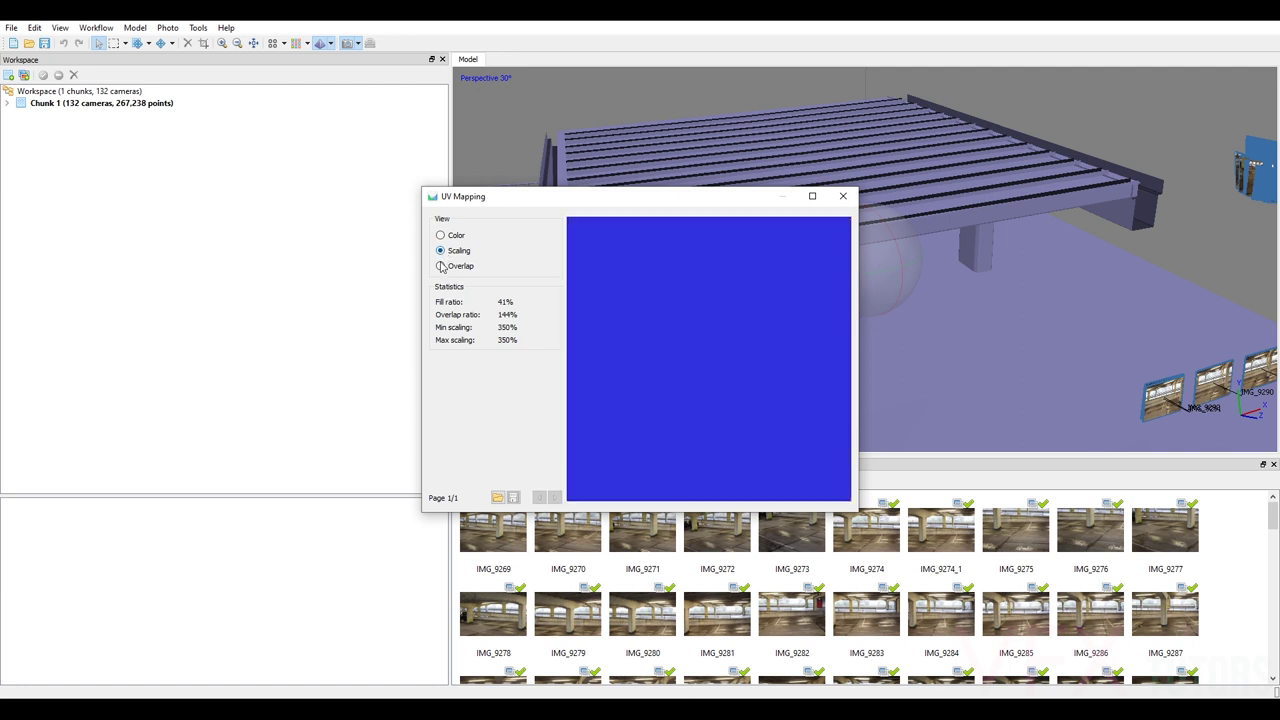
left_click(441, 266)
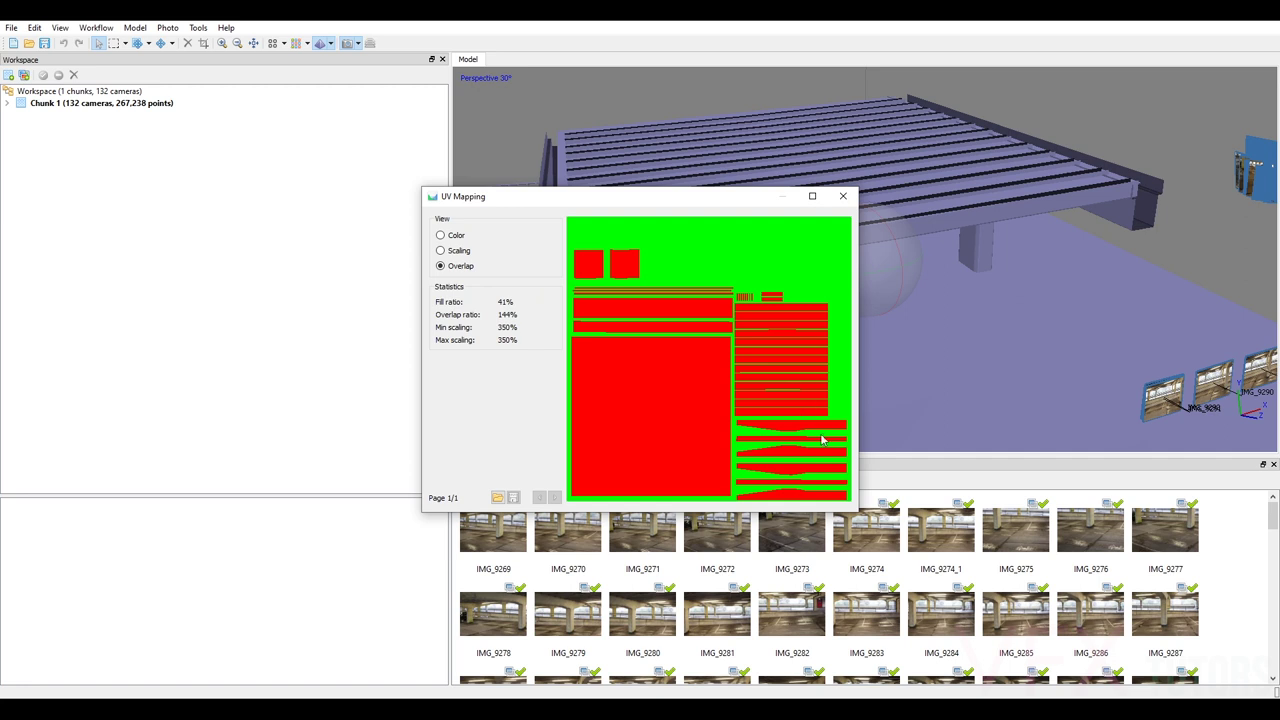
left_click(441, 251)
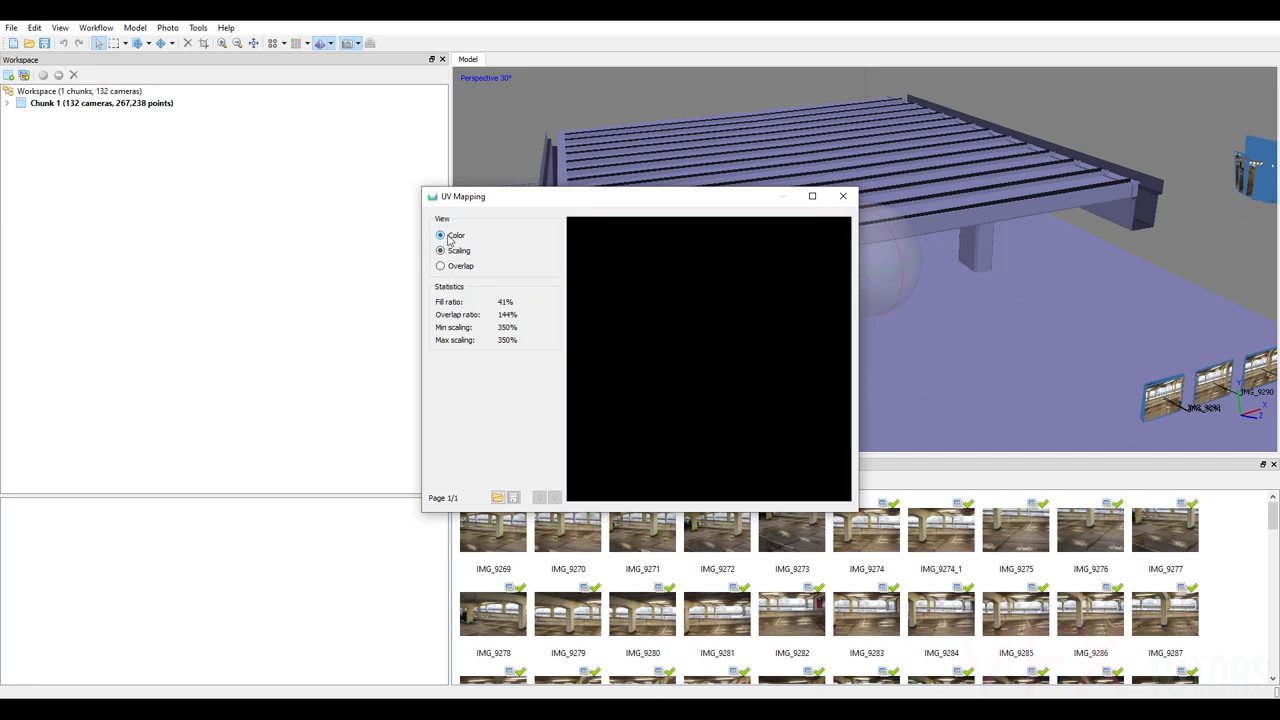
left_click(843, 196)
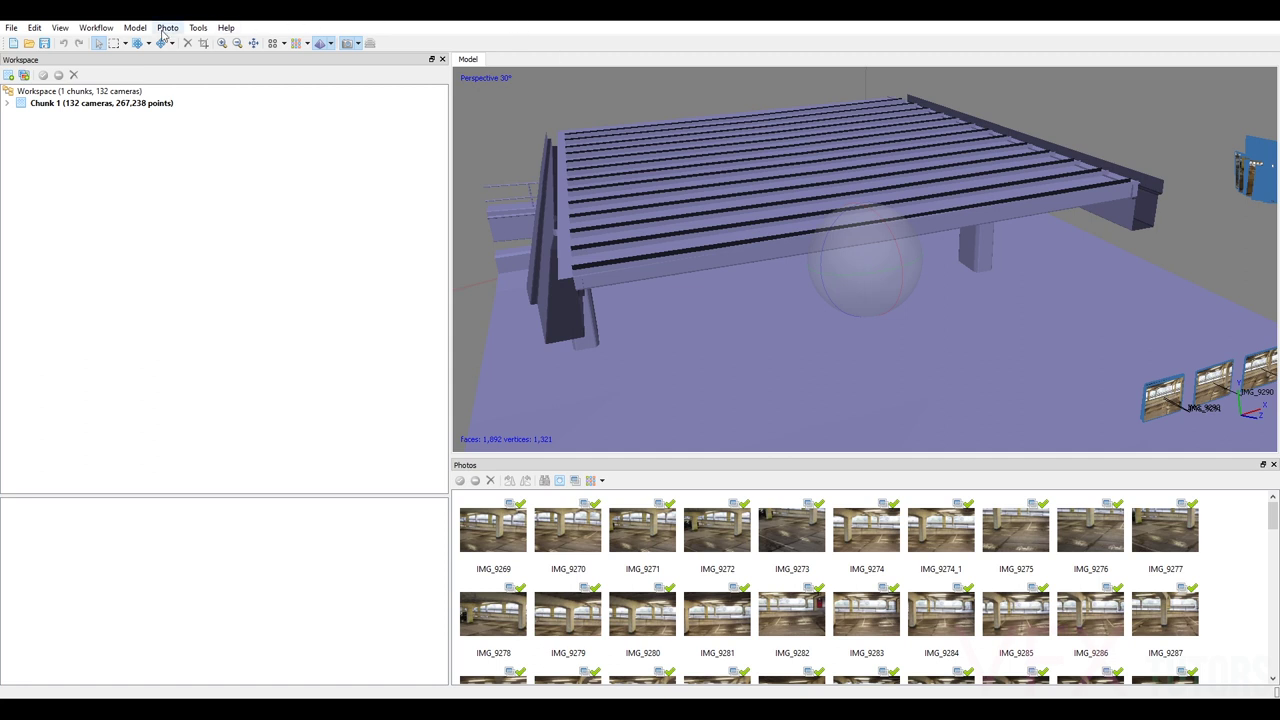
- Build the texture again with texture size changed from 4000 to 8000, keeping Diffuse map, Keep uv and Mosaic
left_click(127, 29)
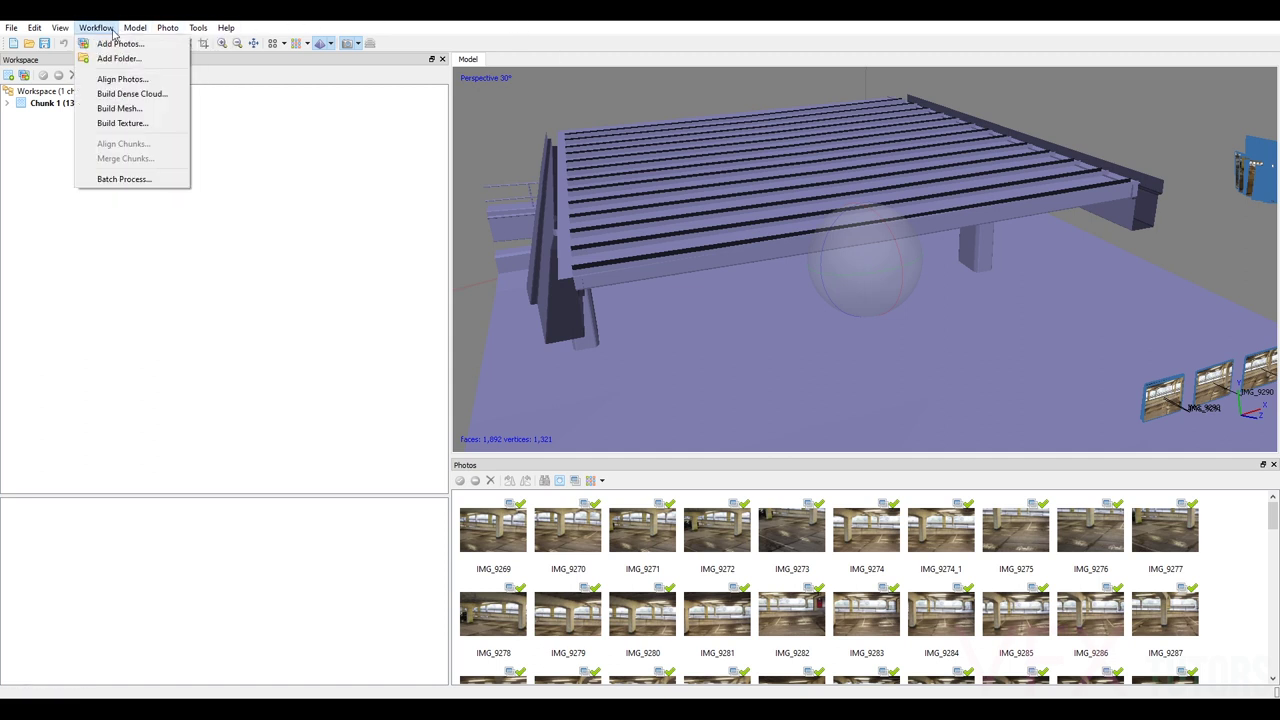
left_click(135, 124)
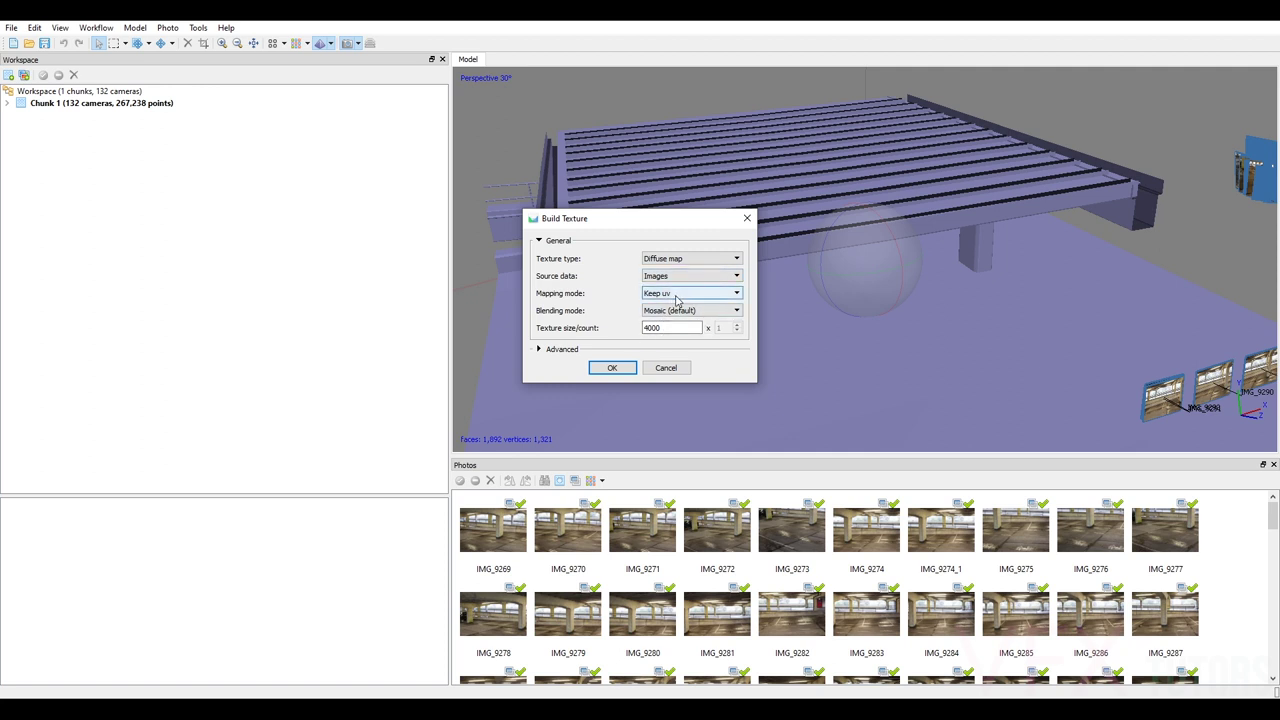
left_click(539, 350)
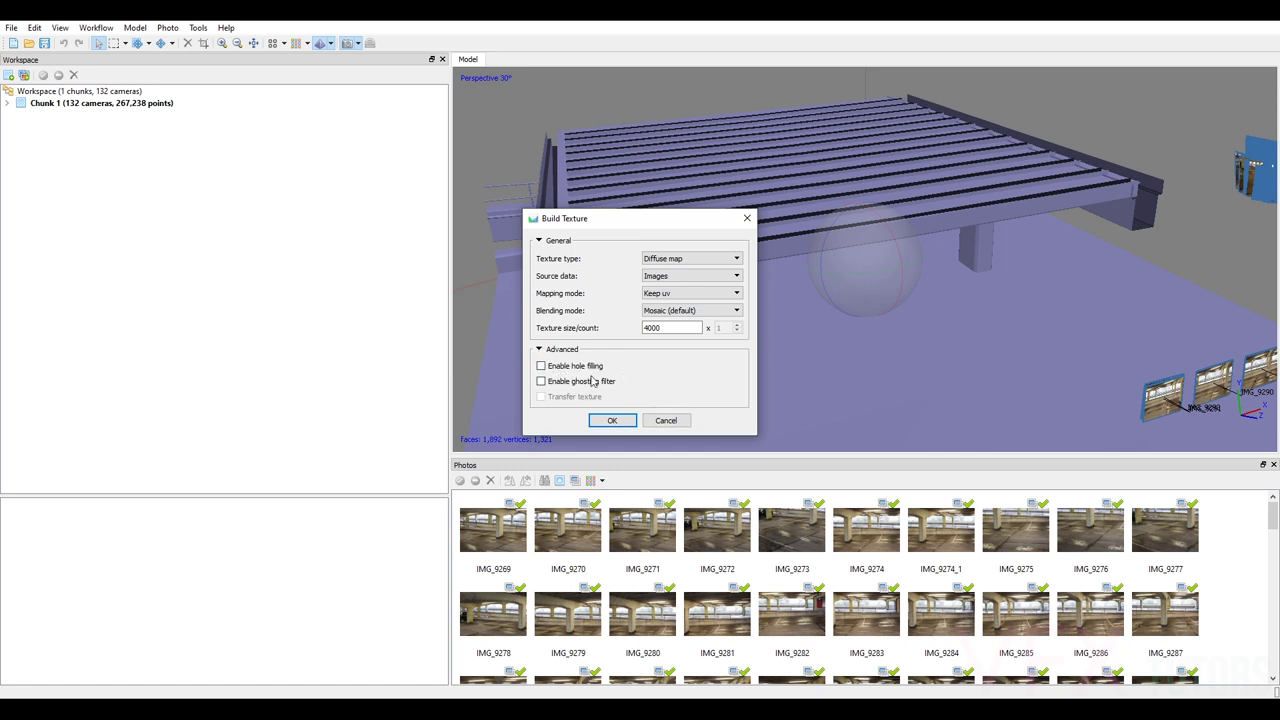
left_click(539, 350)
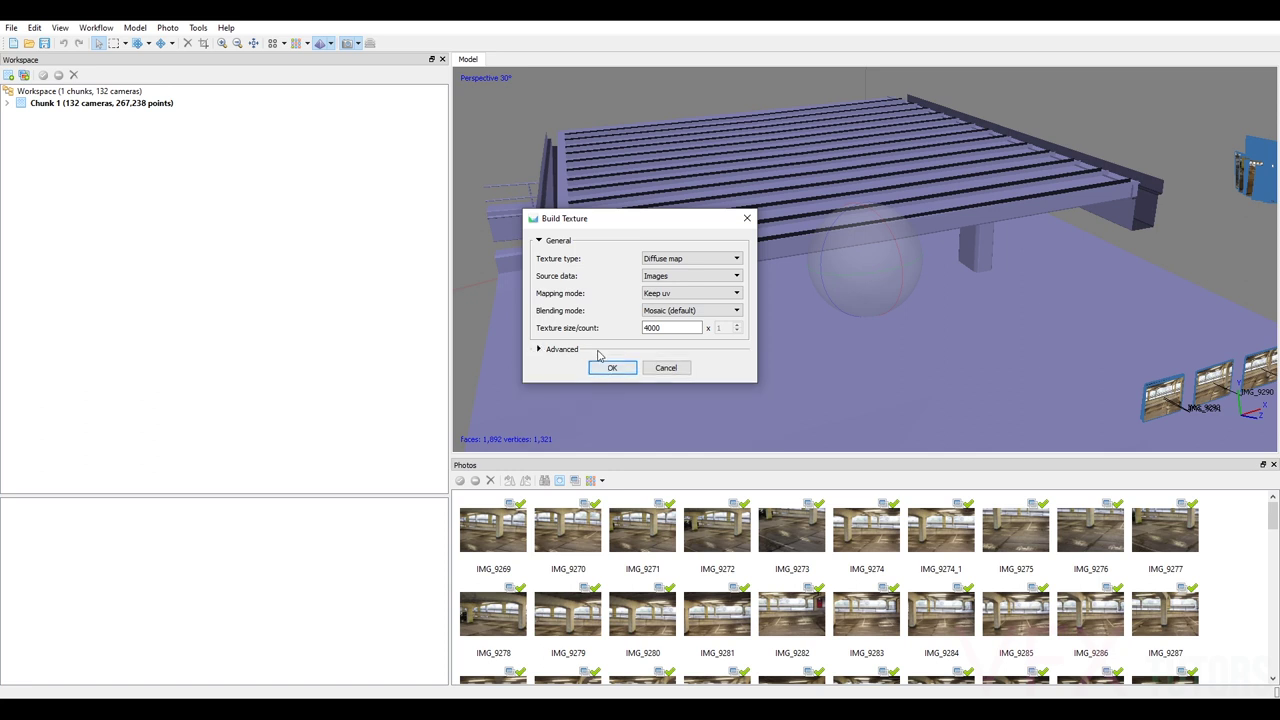
left_click(690, 322)
double_click(690, 322)
left_click(619, 371)
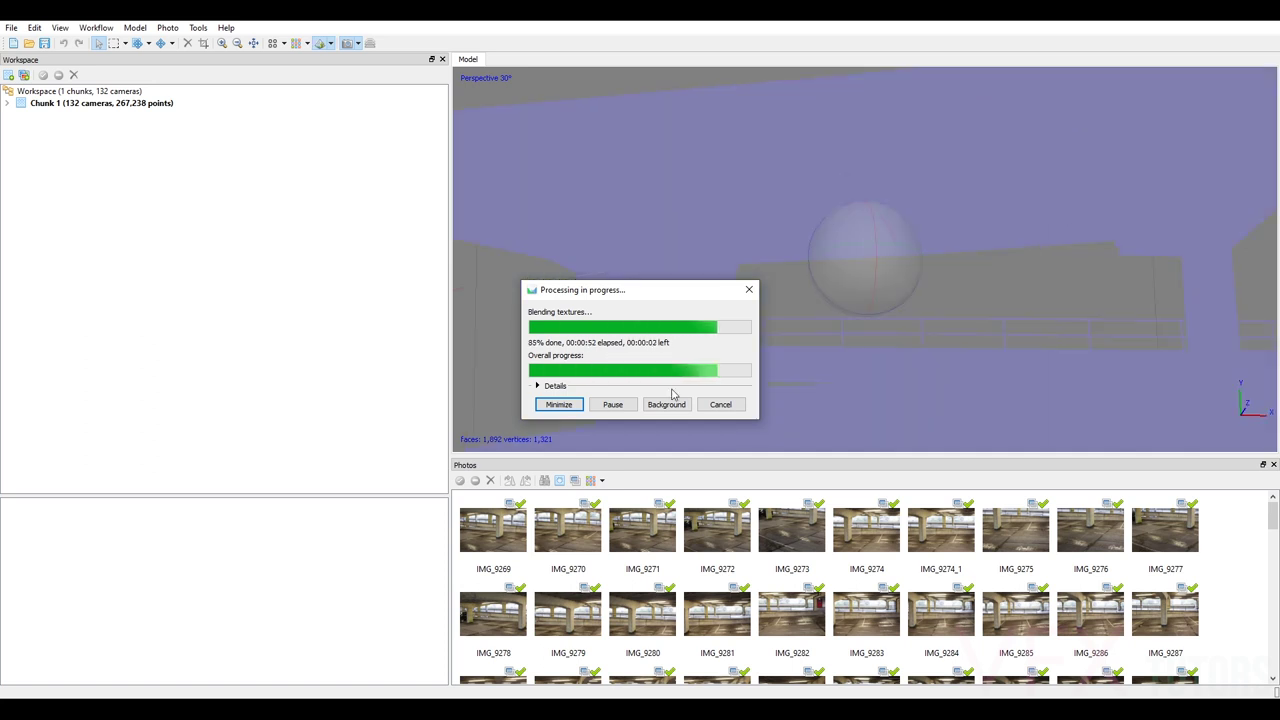
- Zoom and orbit to inspect the textured railing, parking bays and ceiling underside
scroll(871, 300, "up", 4)
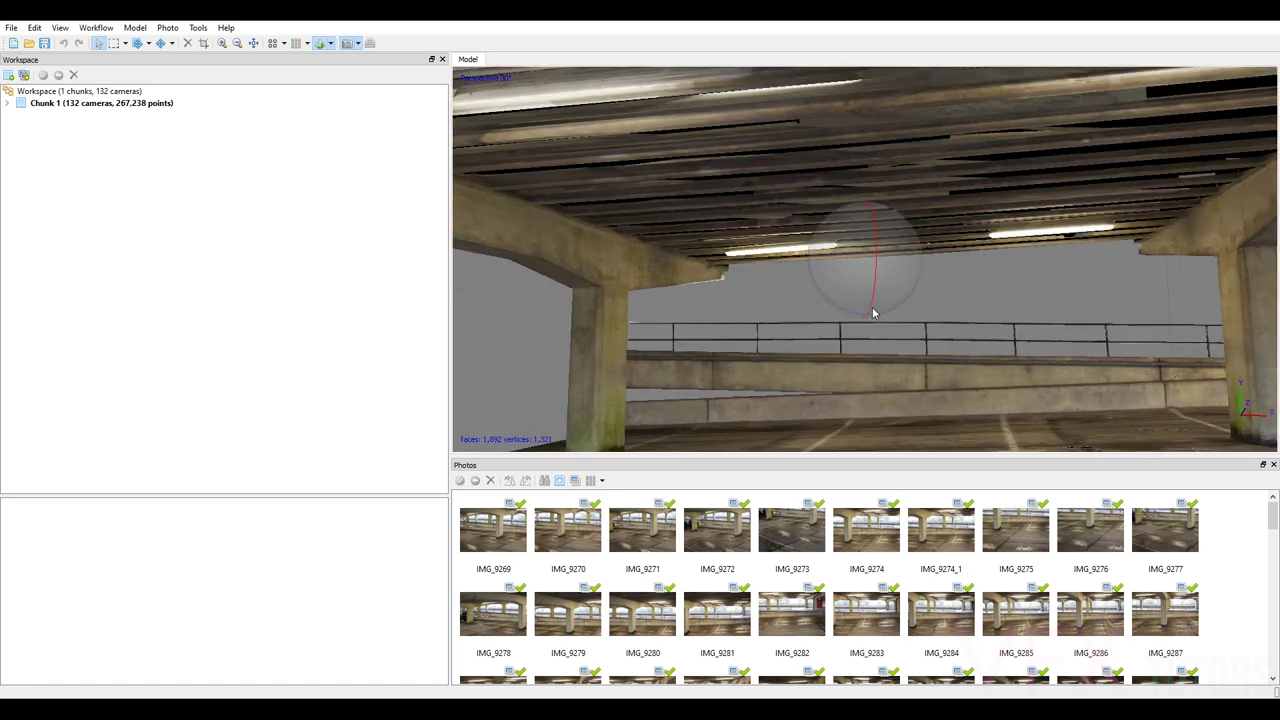
left_click_drag(871, 300, 860, 156)
left_click_drag(857, 240, 957, 251)
left_click_drag(849, 229, 874, 283)
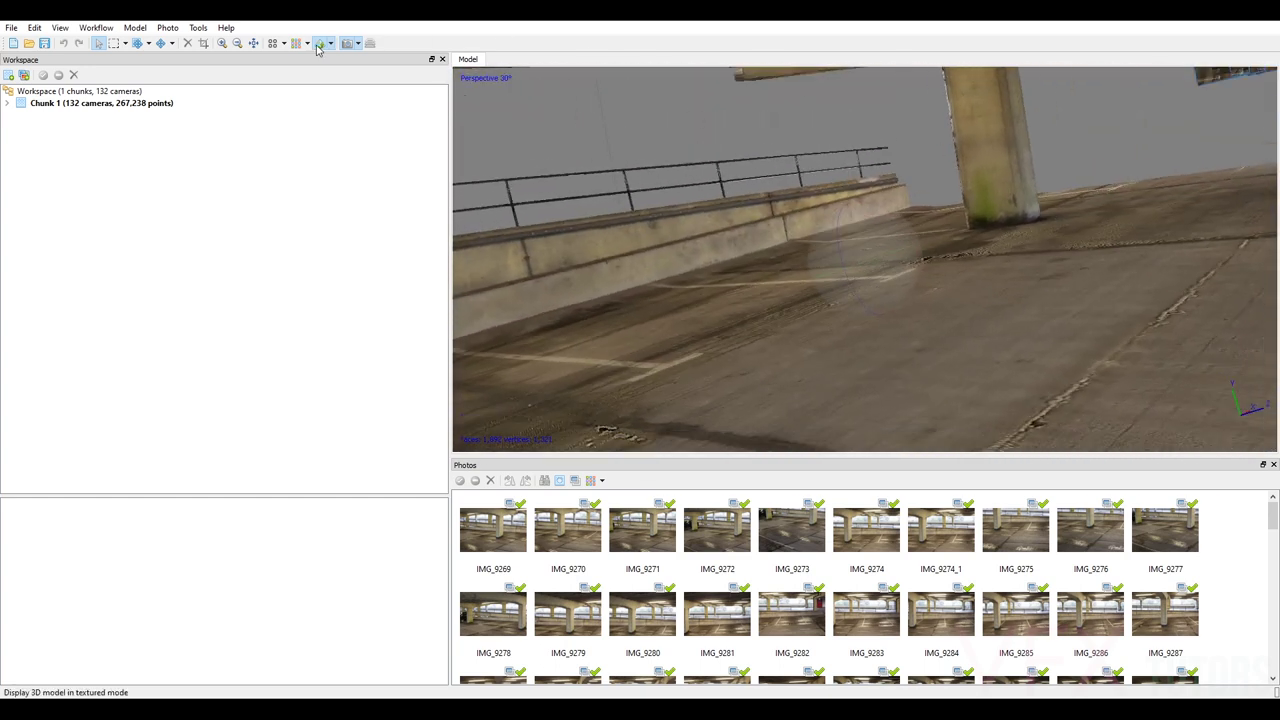
- Switch the model display to Solid, then back to Textured
left_click(331, 43)
left_click(356, 75)
left_click_drag(738, 234, 857, 243)
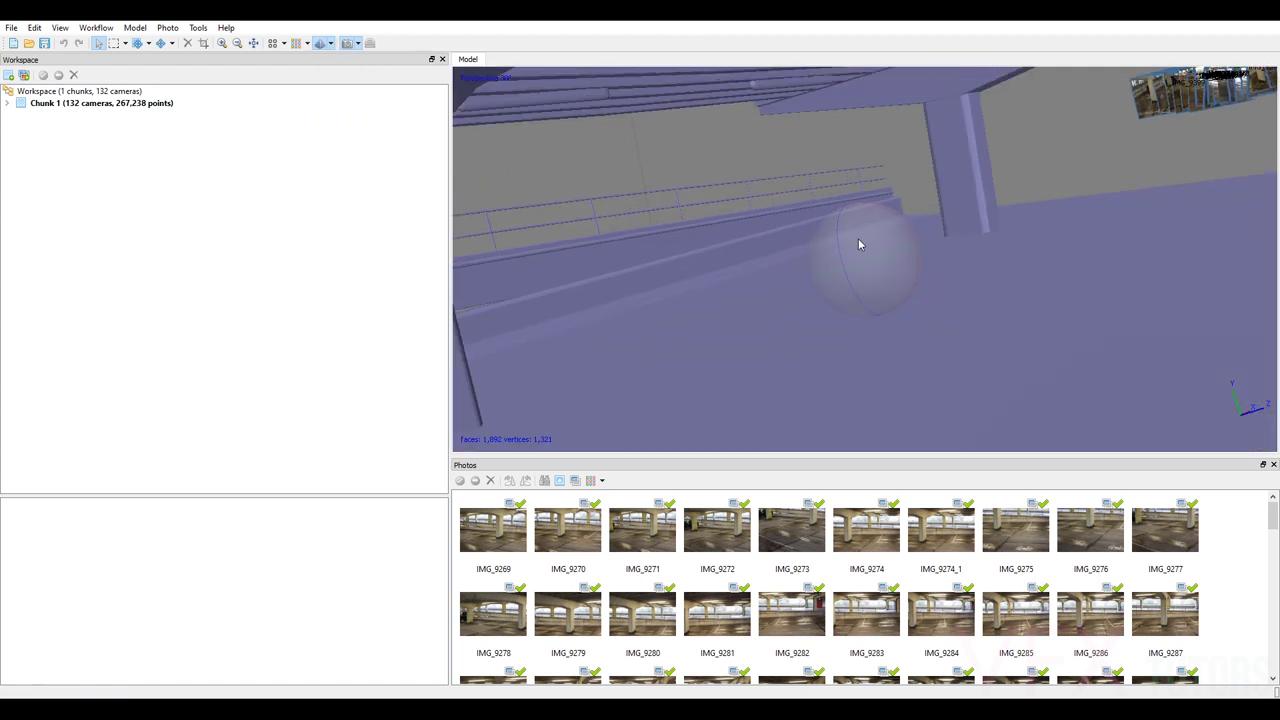
left_click(331, 43)
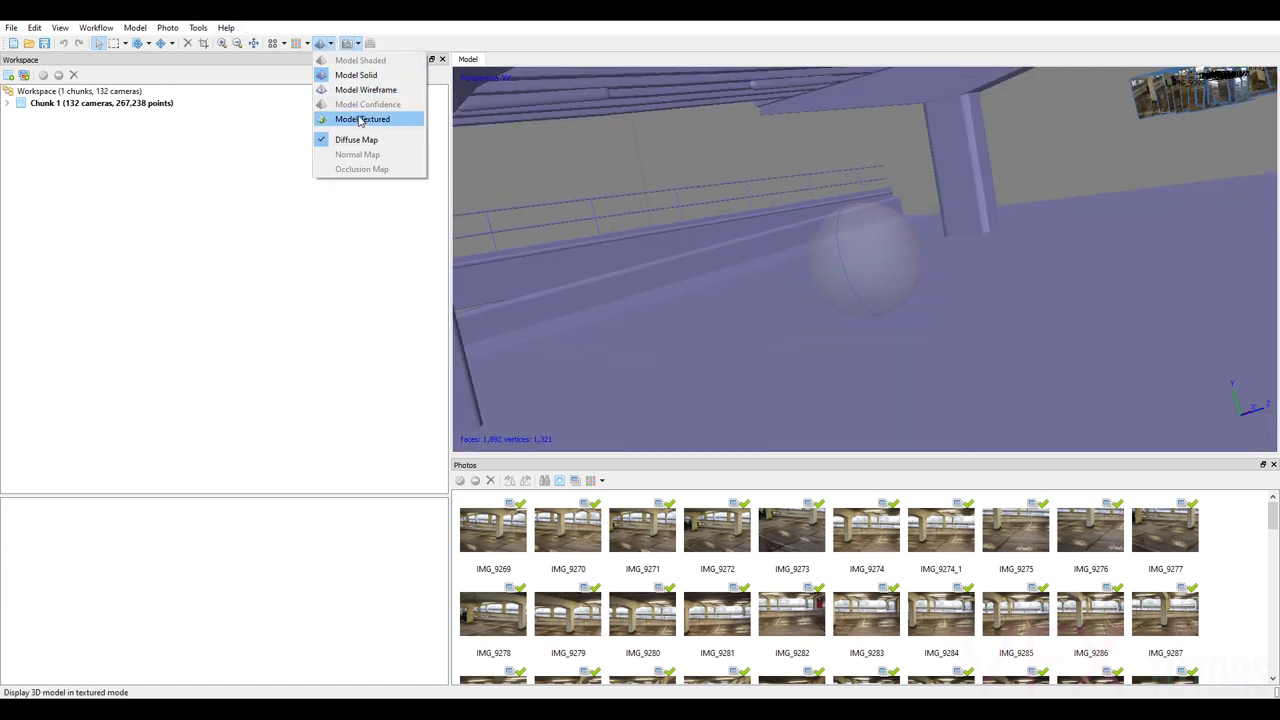
left_click(361, 121)
left_click_drag(889, 285, 894, 227)
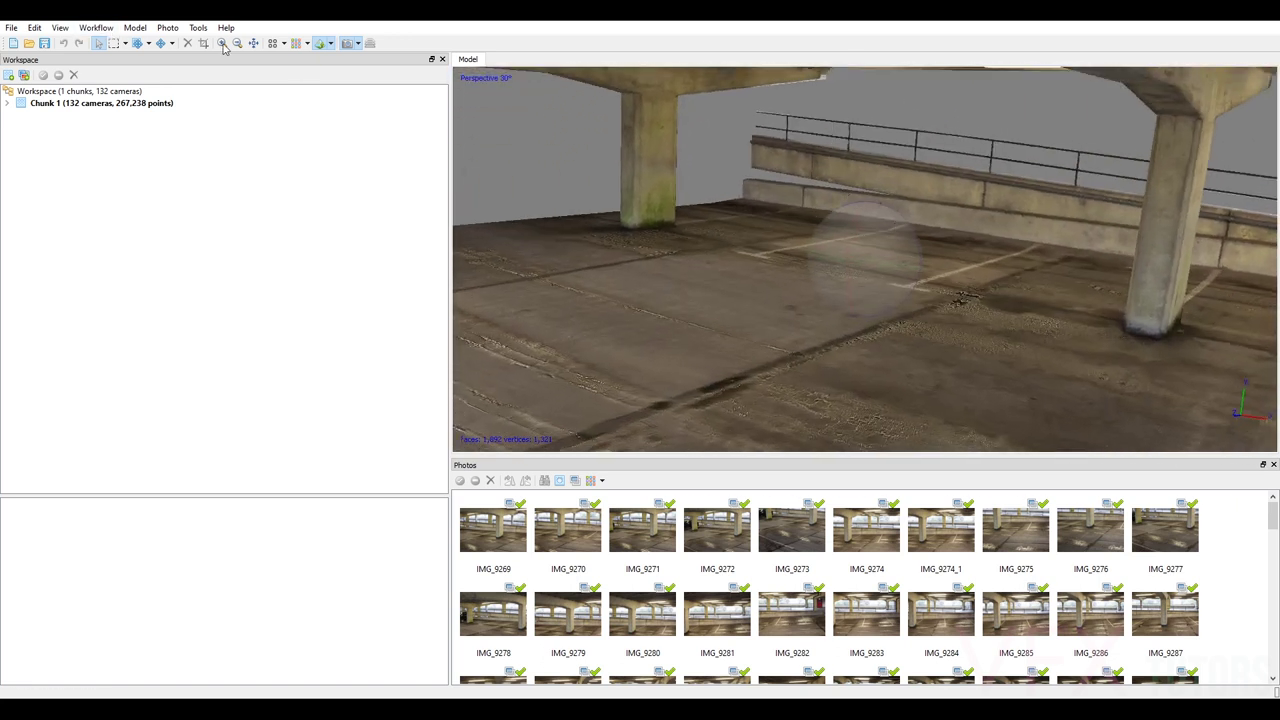
left_click(6, 27)
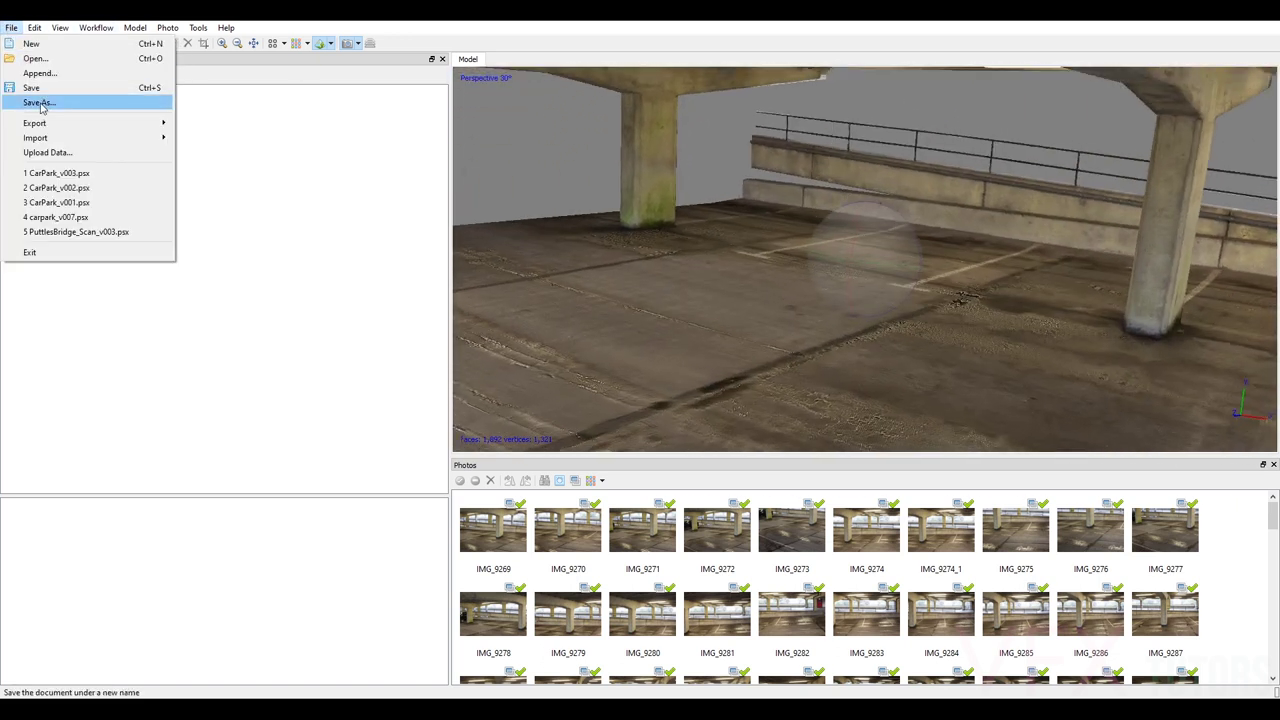
- Export the texture, creating a new Tex folder inside the MetaShape folder
mouse_move(158, 130)
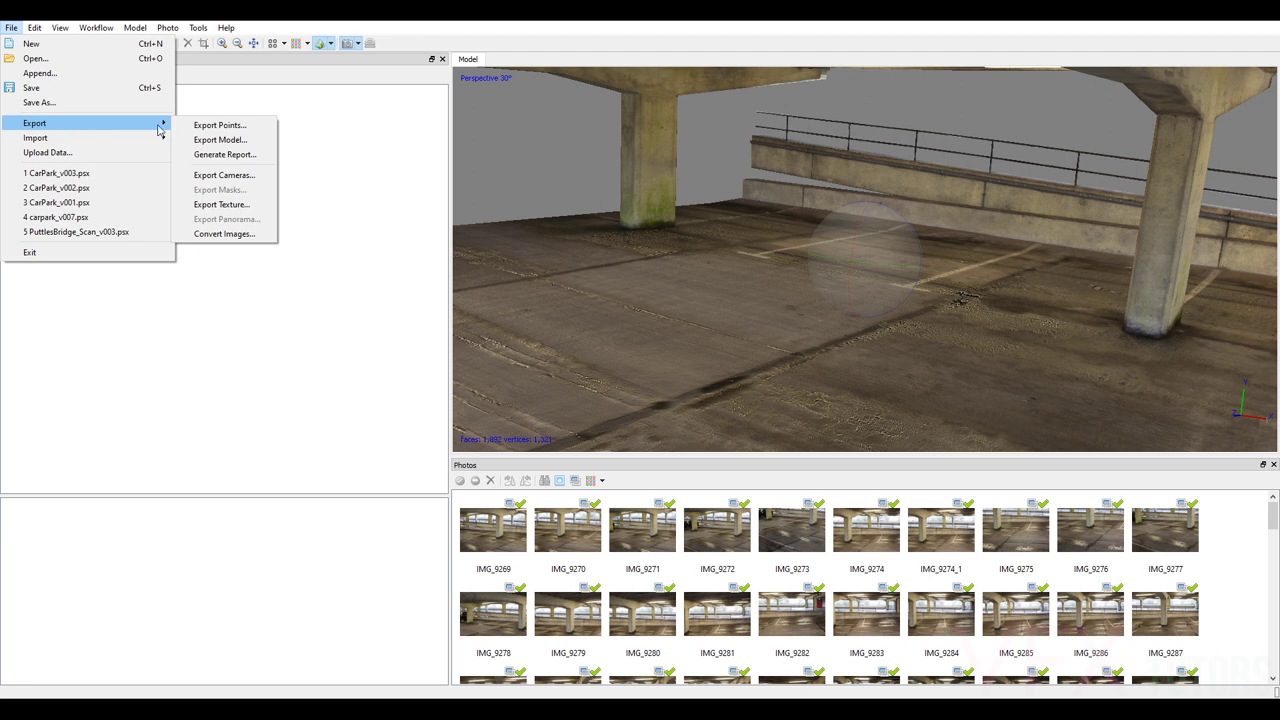
left_click(239, 205)
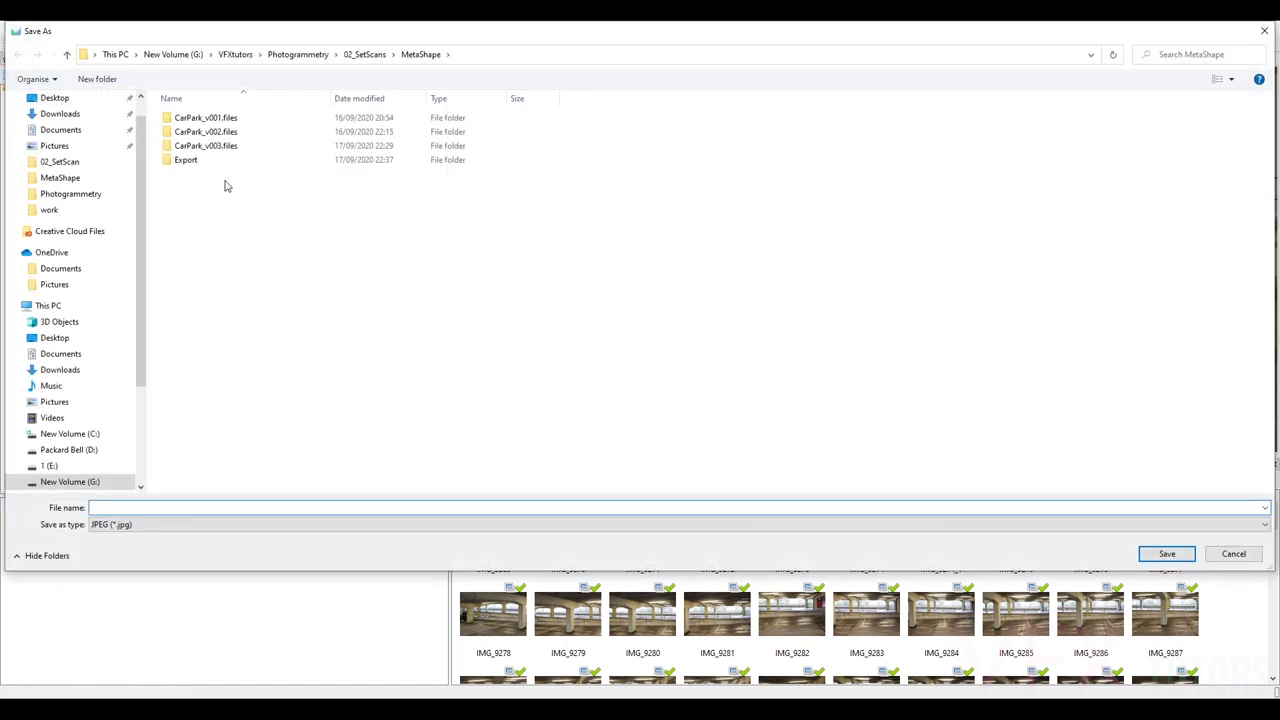
double_click(200, 165)
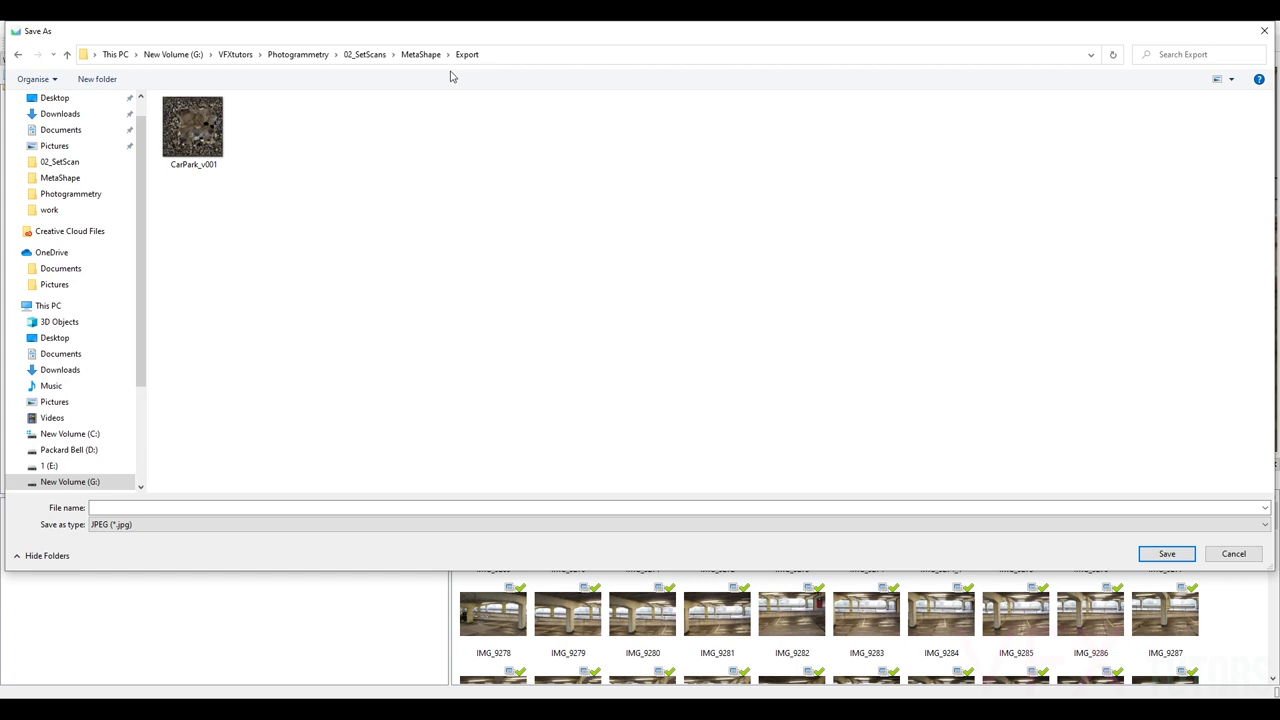
left_click(423, 56)
right_click(246, 185)
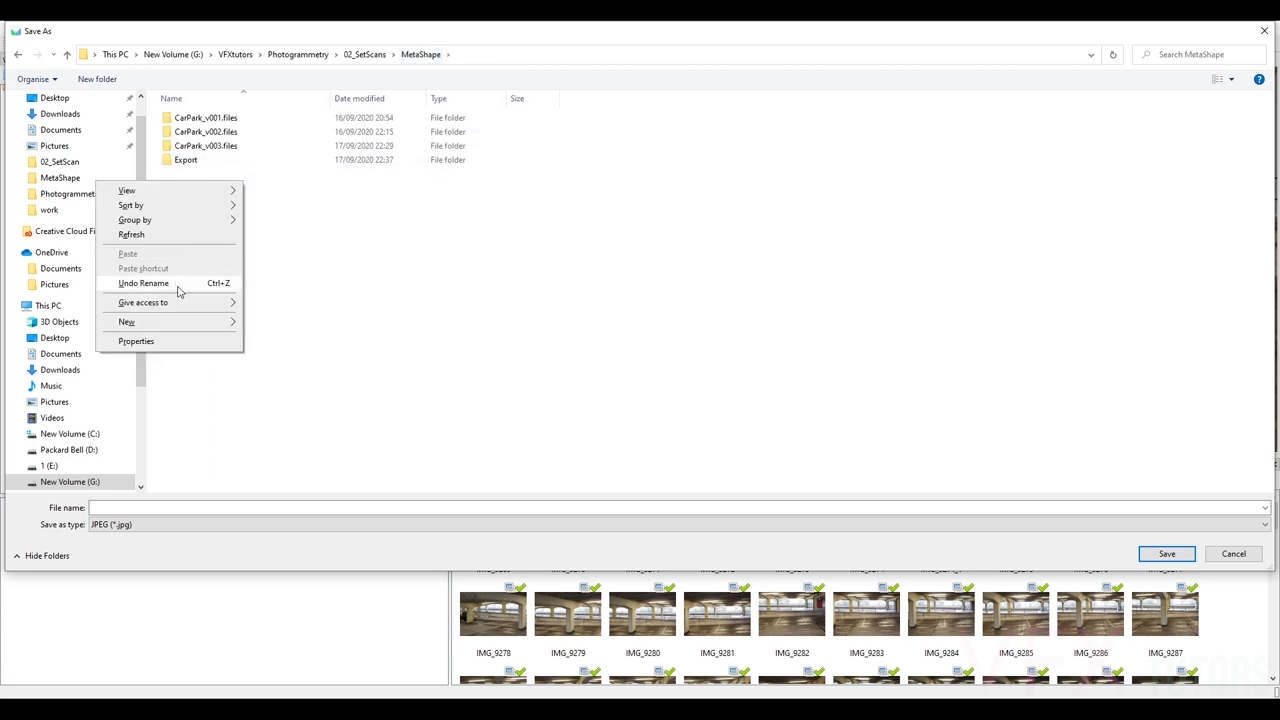
mouse_move(193, 329)
left_click(300, 323)
type("TEX")
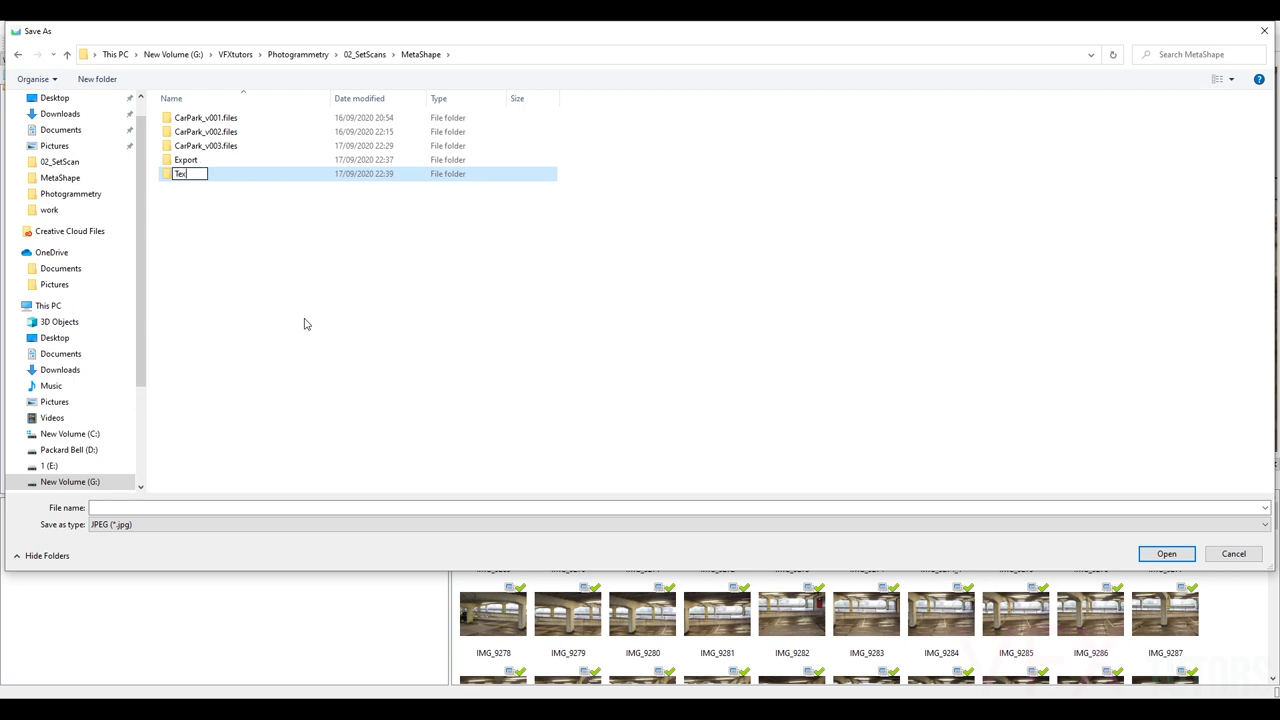
key("Return")
double_click(190, 176)
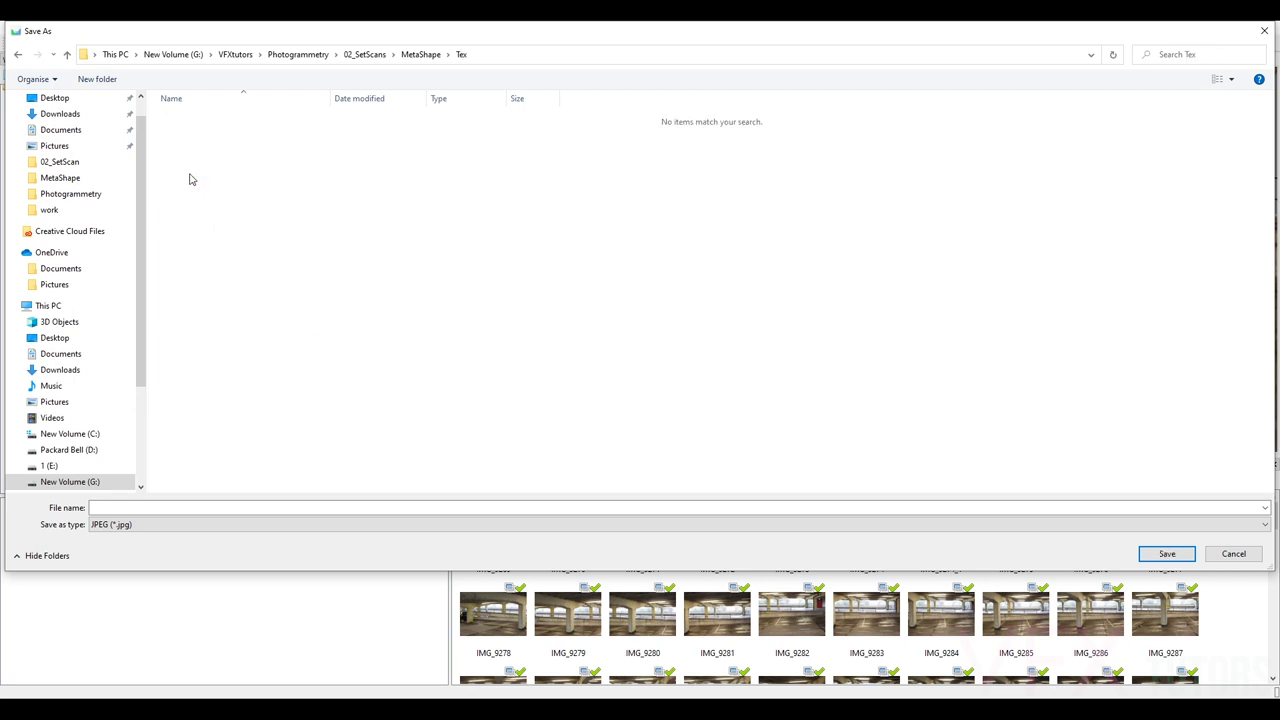
- Save the diffuse map as TIFF named CarPark_DIFF_v001 and confirm the export
left_click(112, 525)
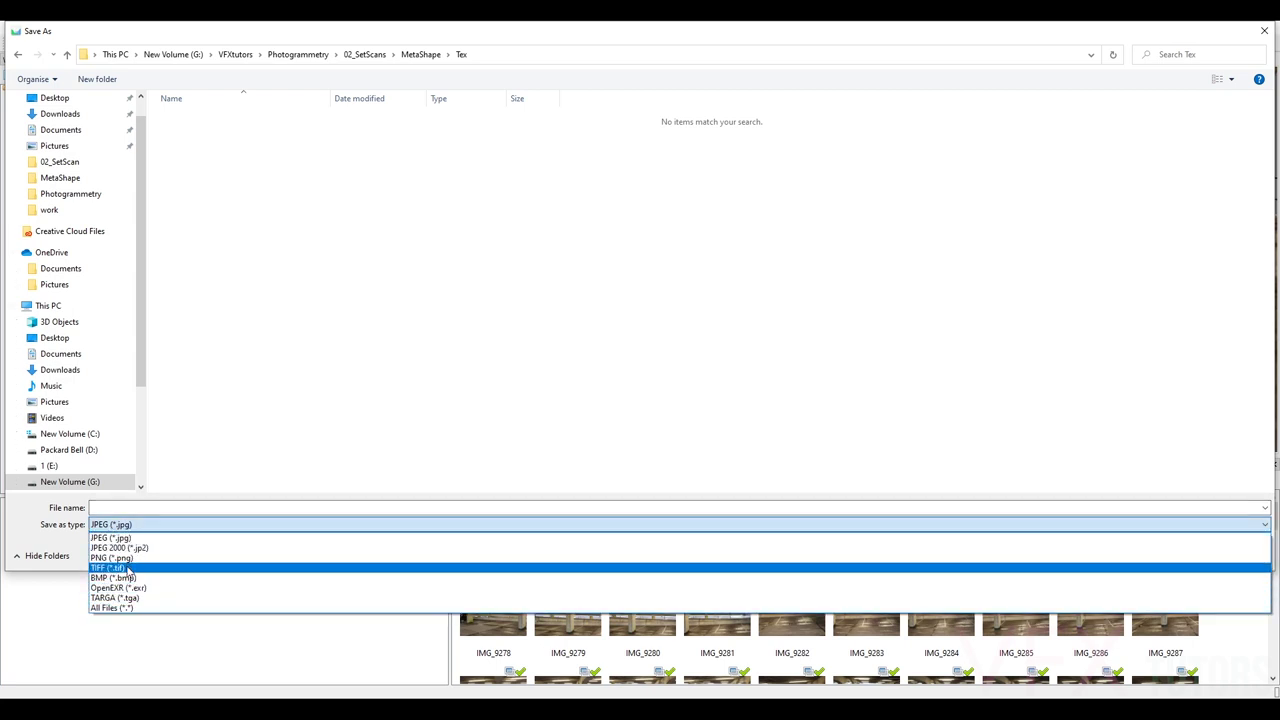
left_click(128, 568)
left_click(131, 507)
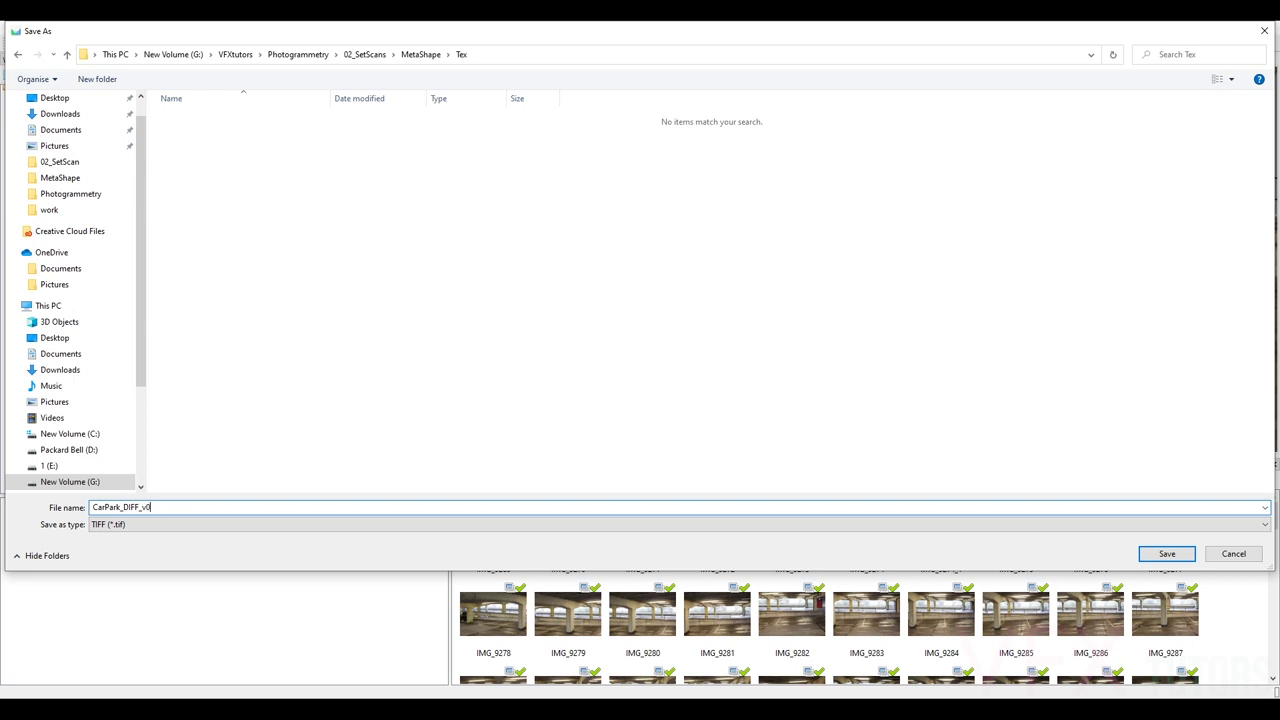
left_click(1167, 554)
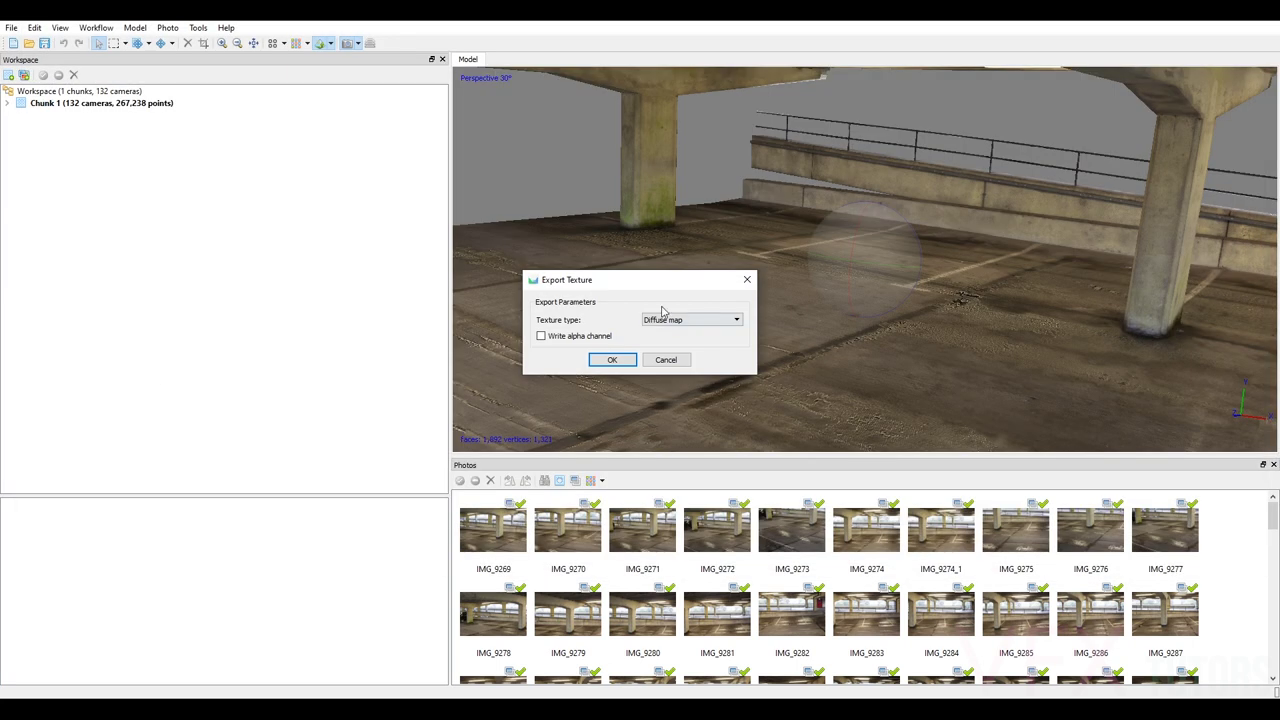
left_click(612, 360)
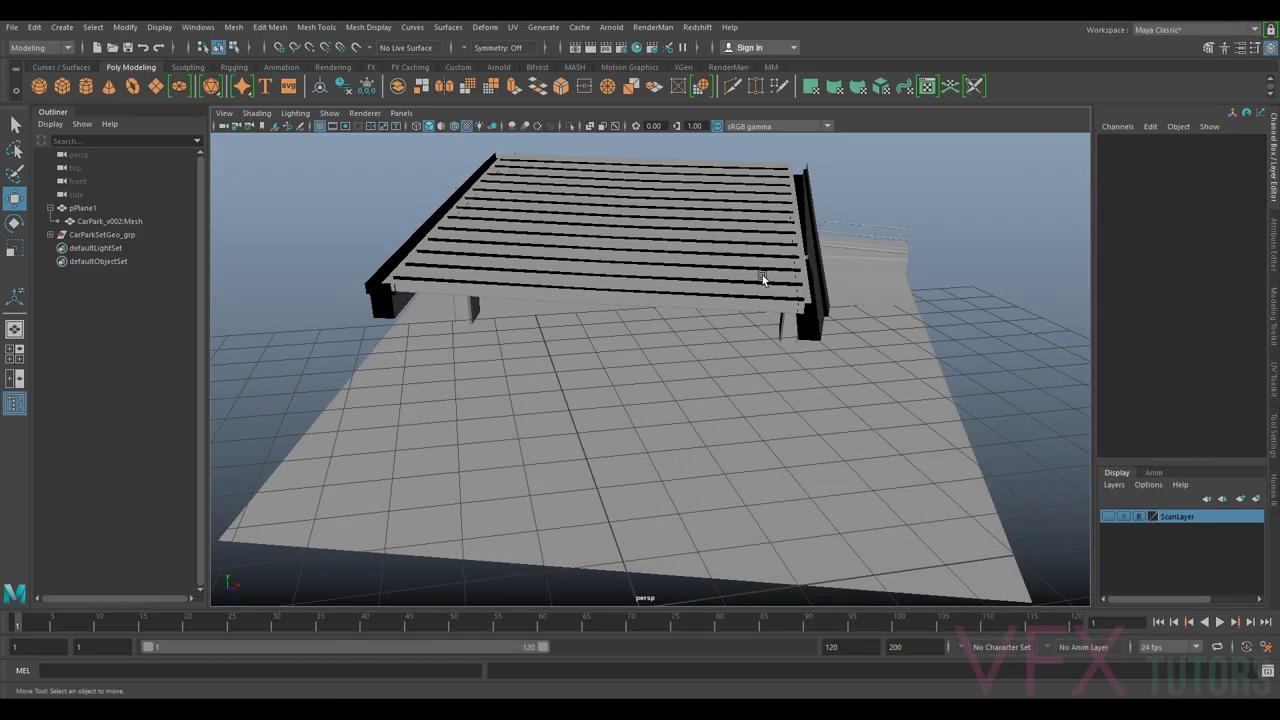
- Parent CarParkSetGeo_grp under pPlane1, frame the plane and show the ScanLayer
left_click(108, 235)
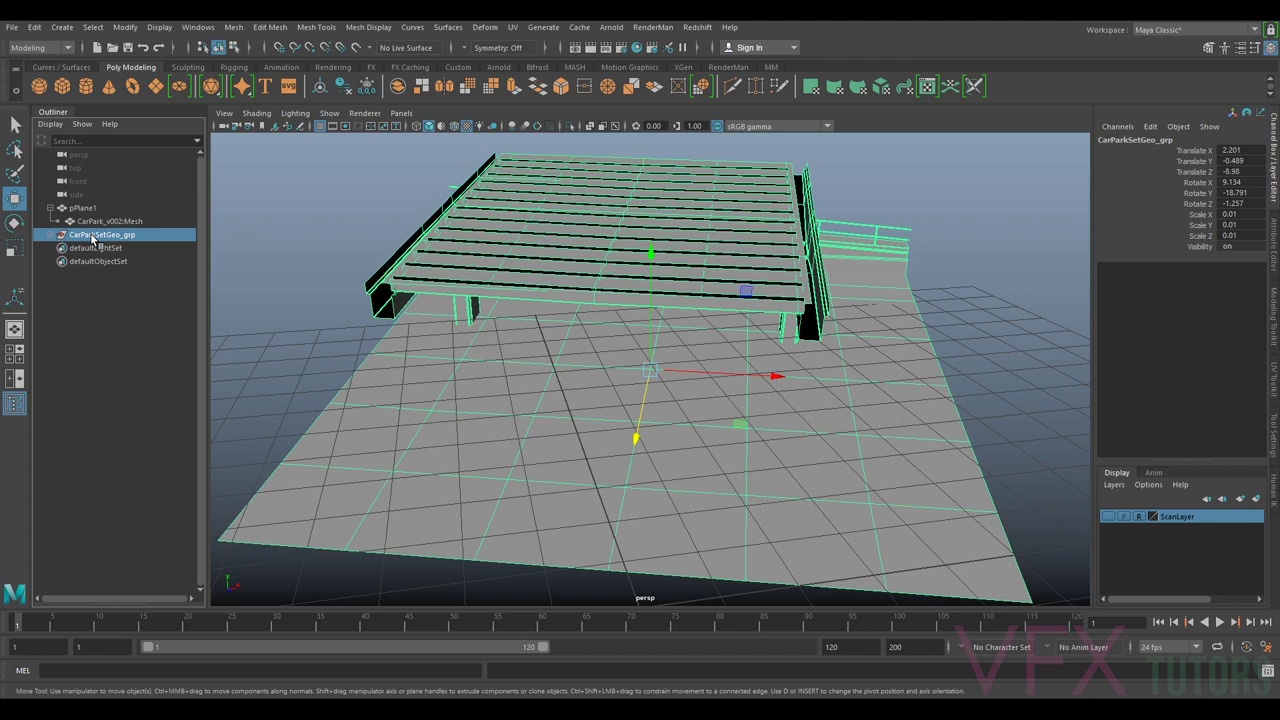
middle_click_drag(92, 238, 89, 208)
left_click(26, 624)
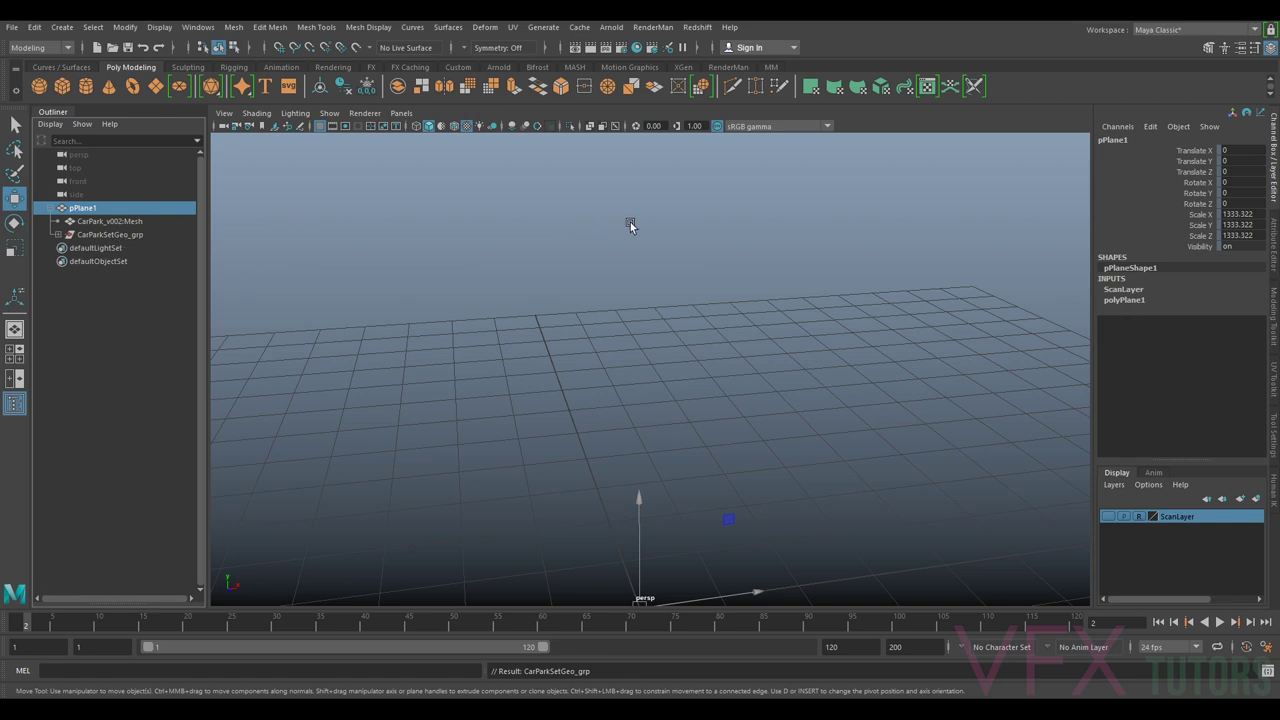
key("f")
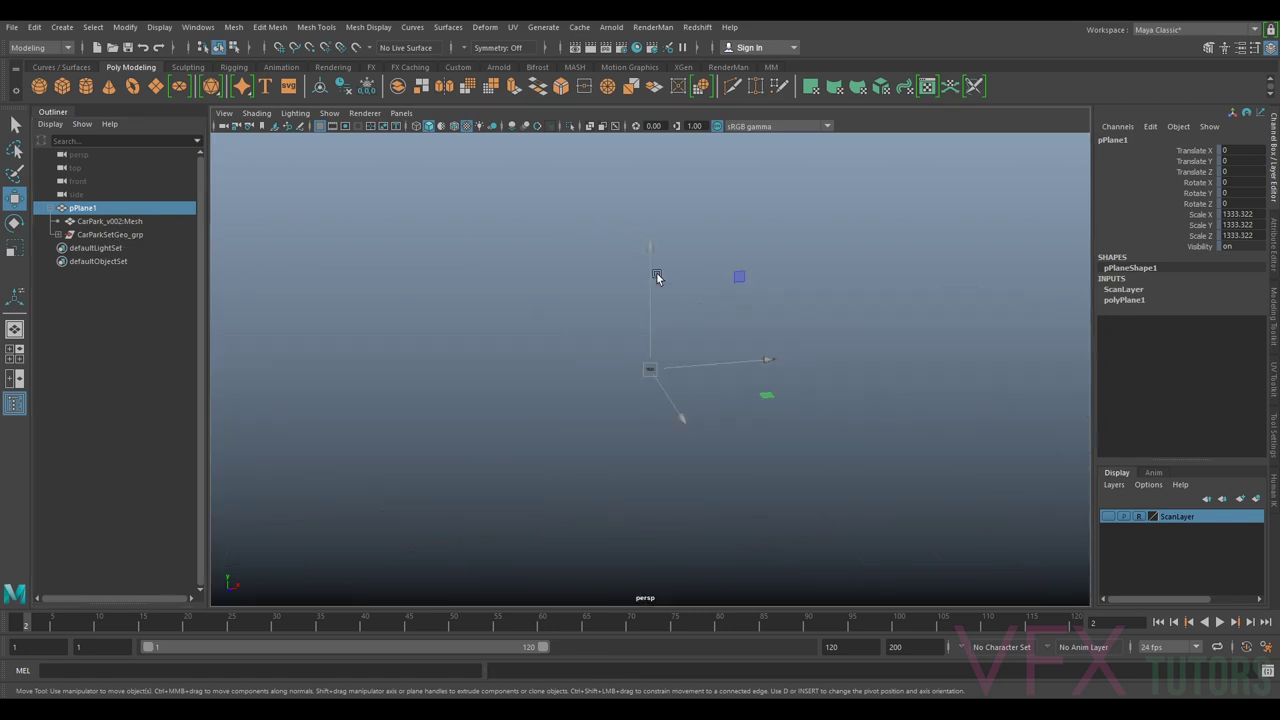
left_click(1107, 516)
- Unparent CarParkSetGeo_grp to world level, hide the ScanLayer and view the structure from the front
left_click(90, 235)
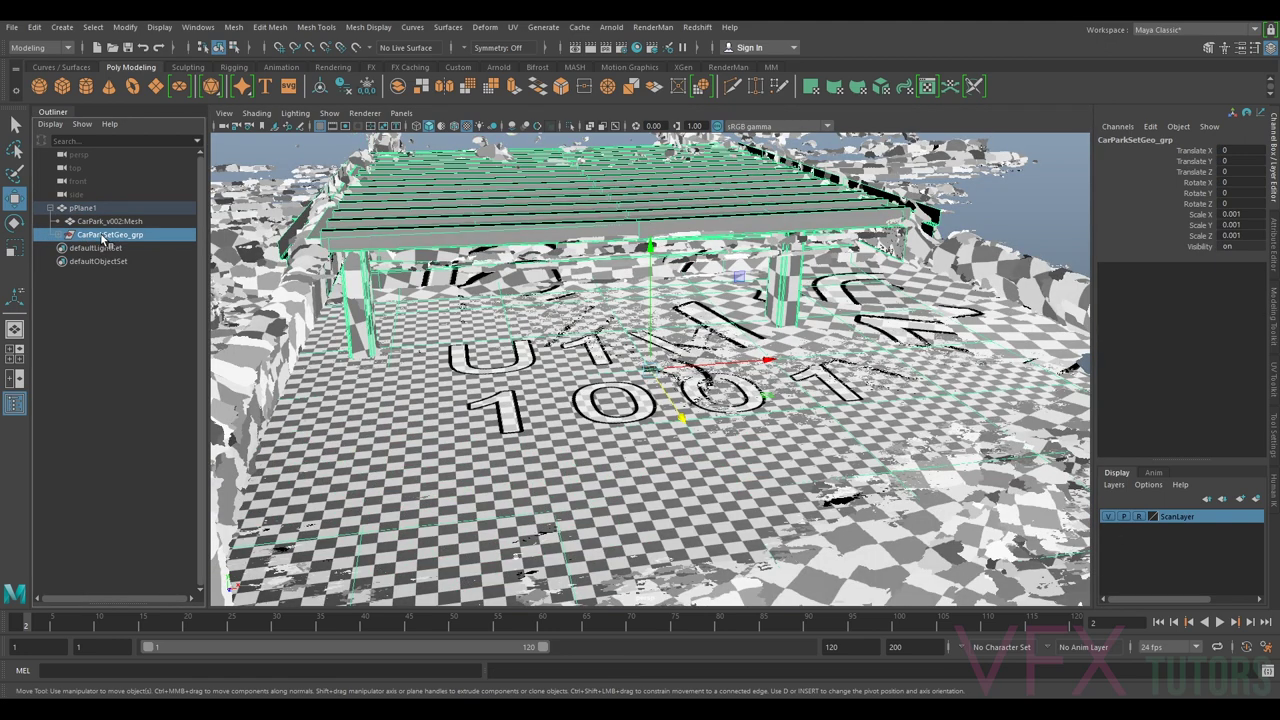
key("shift+p")
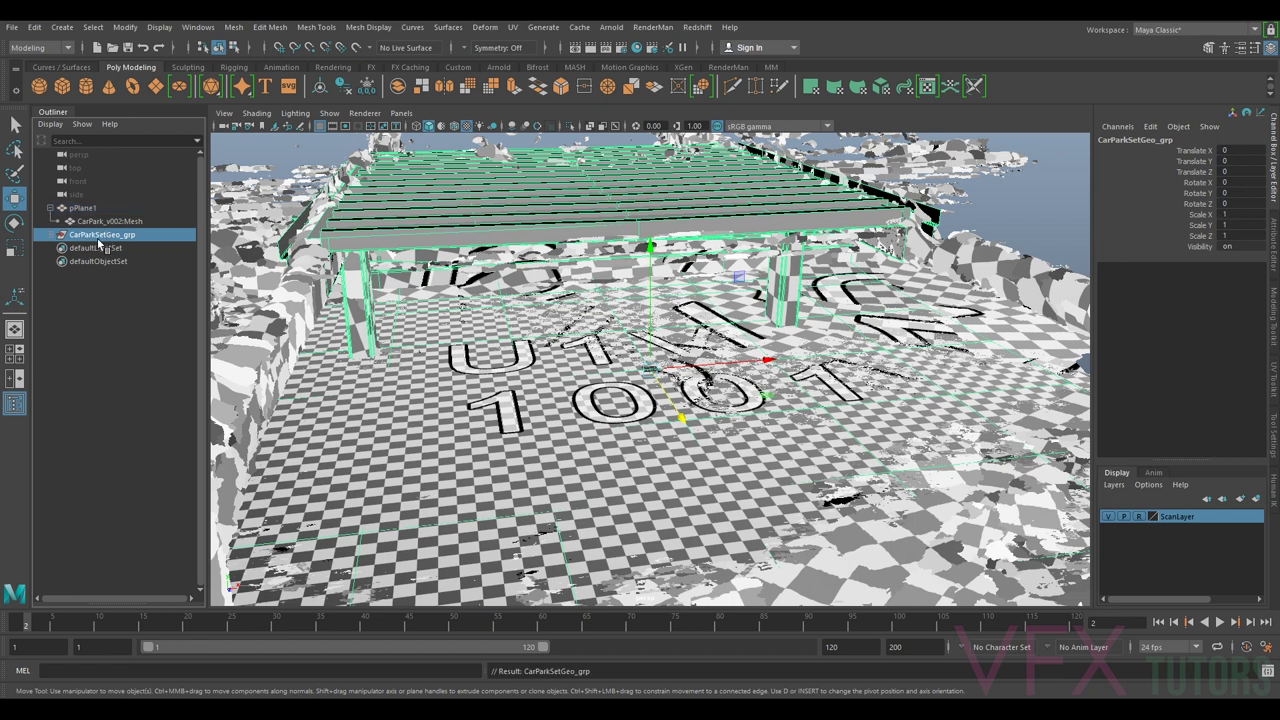
left_click(91, 209)
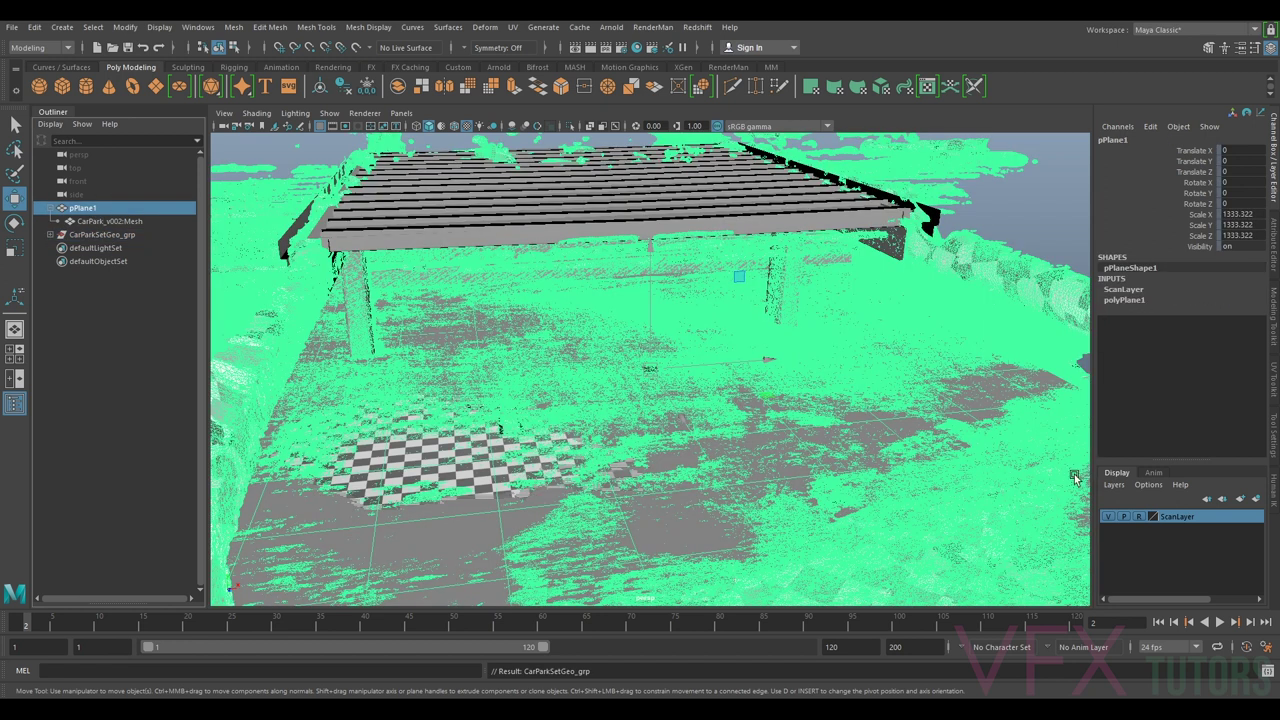
left_click(1107, 516)
left_click_drag(954, 262, 745, 293, "alt")
left_click(100, 234)
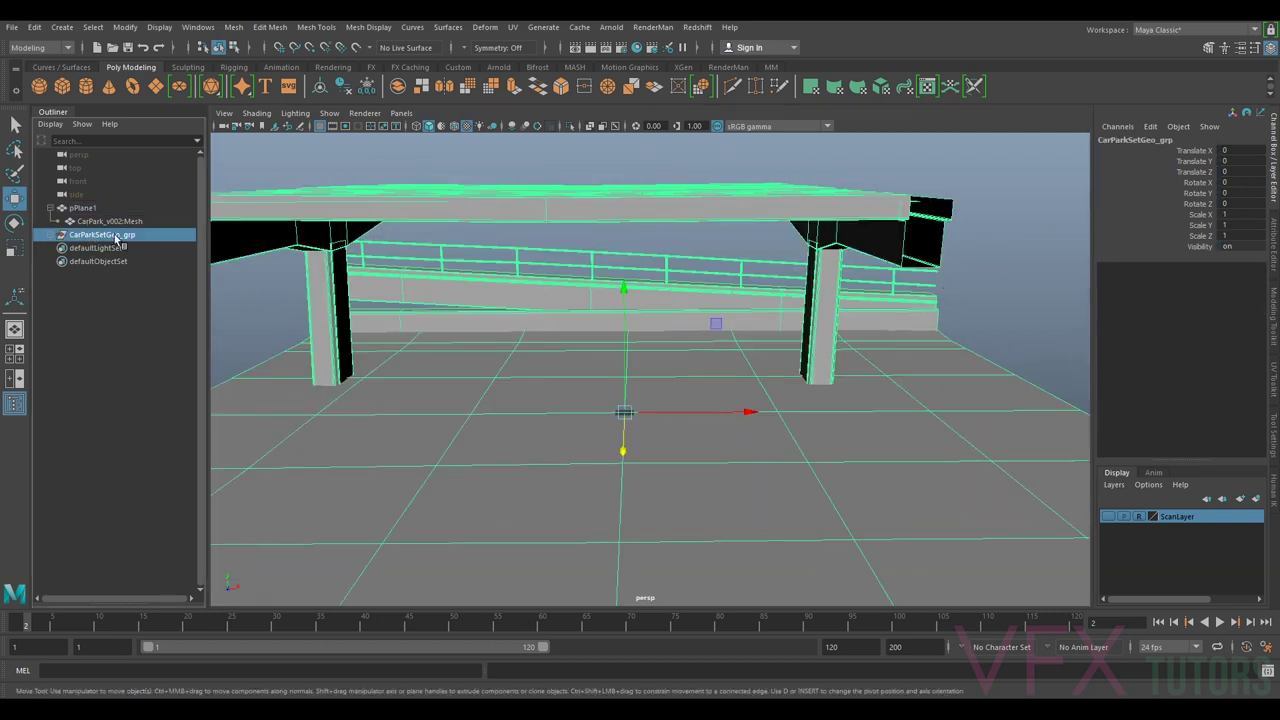
scroll(626, 334, "down", 5)
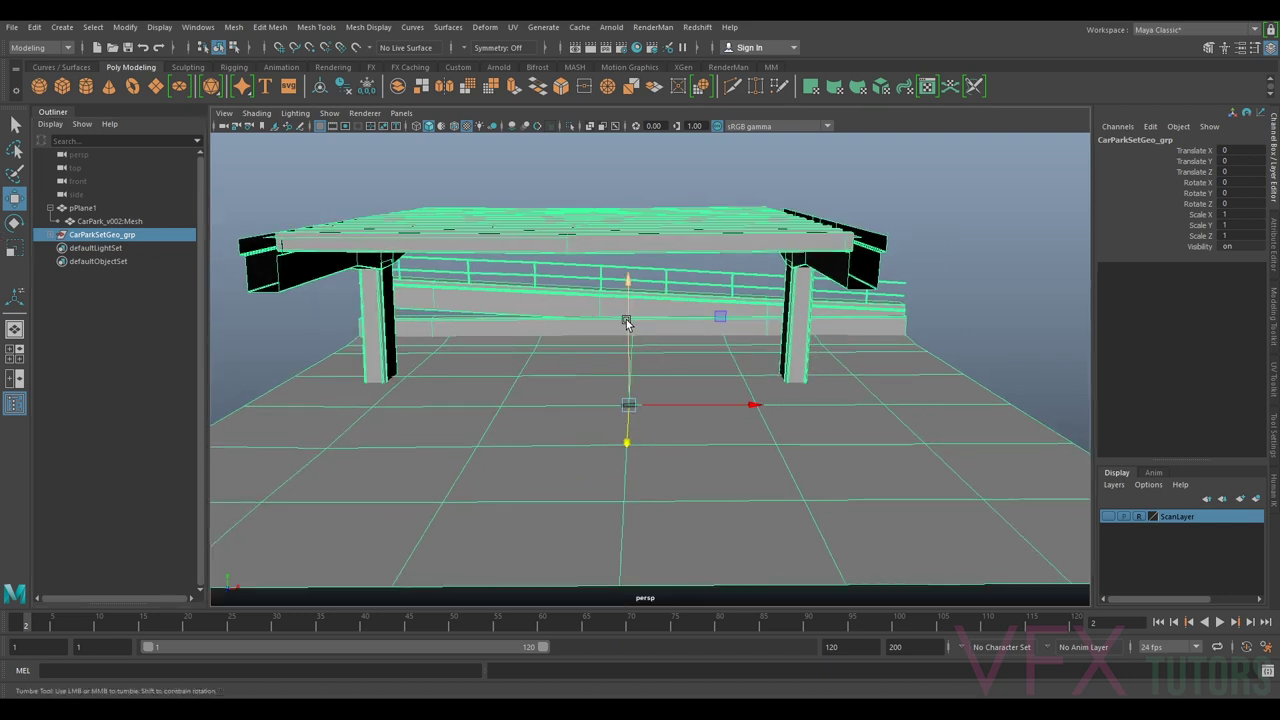
scroll(640, 350, "up", 6)
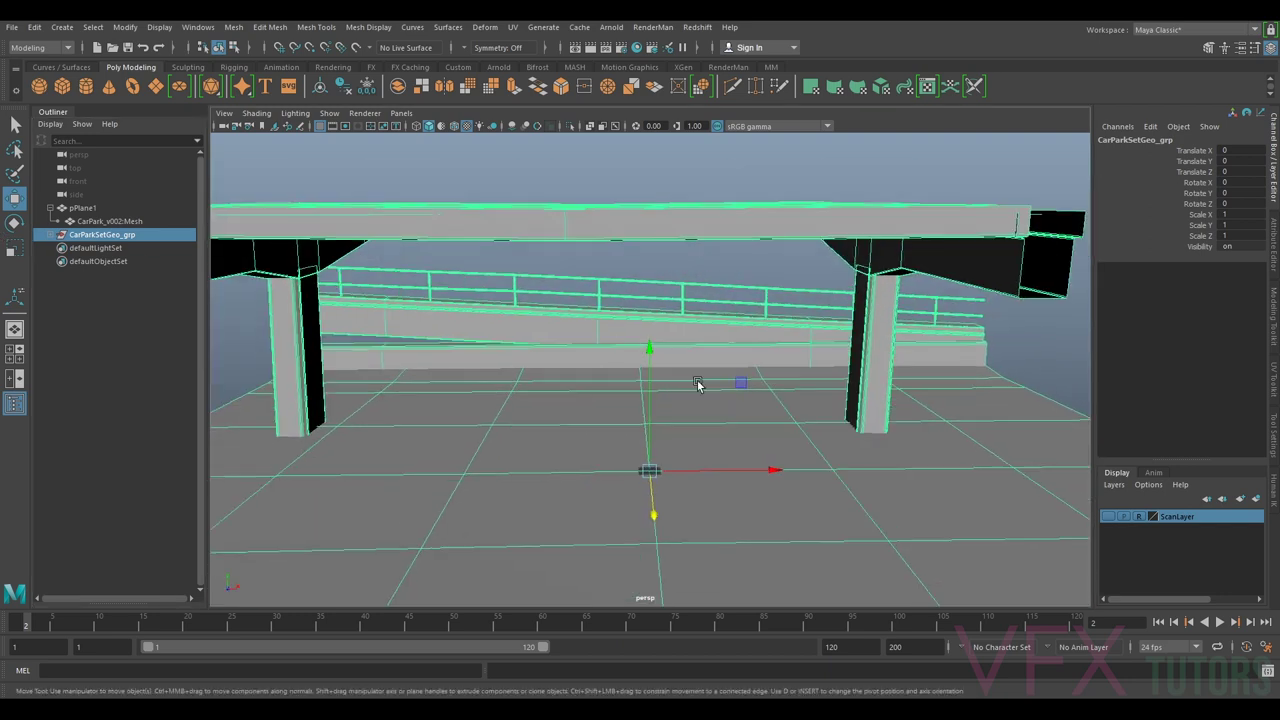
- Assign a new Lambert material to the car park and rename it lambert_CarPArkSetGeo
right_click_drag(706, 344, 715, 686)
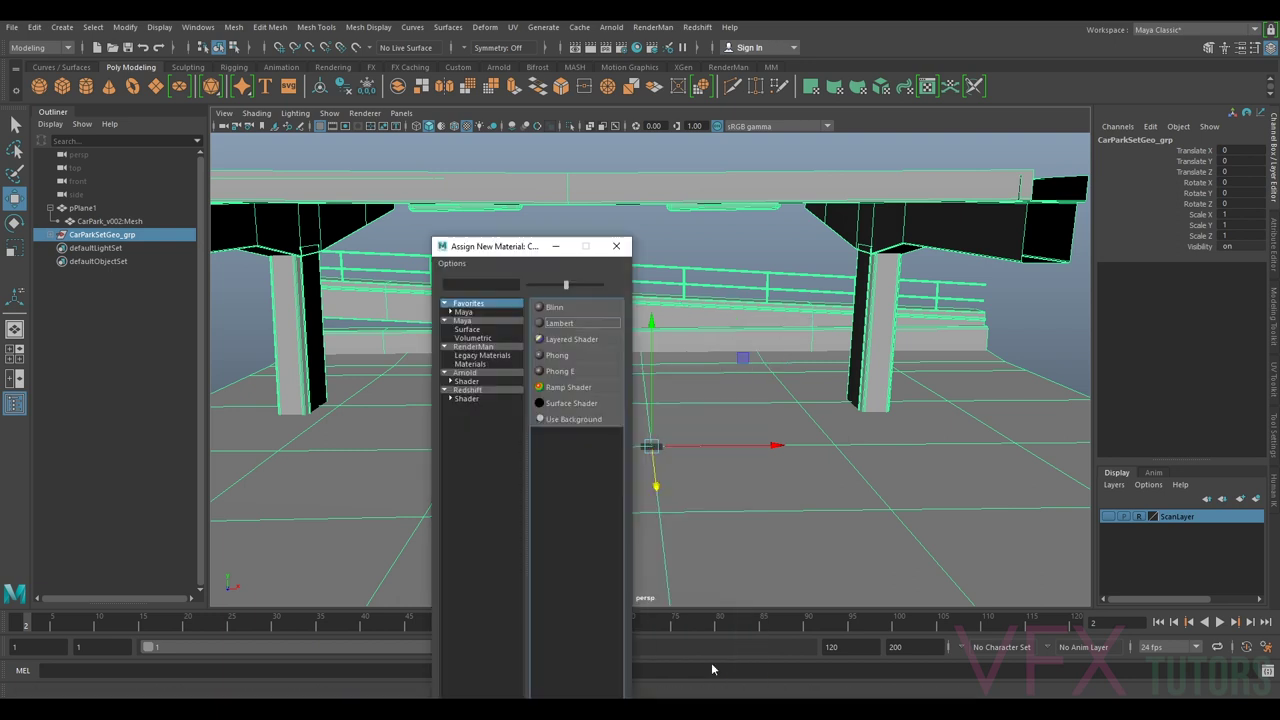
left_click(557, 323)
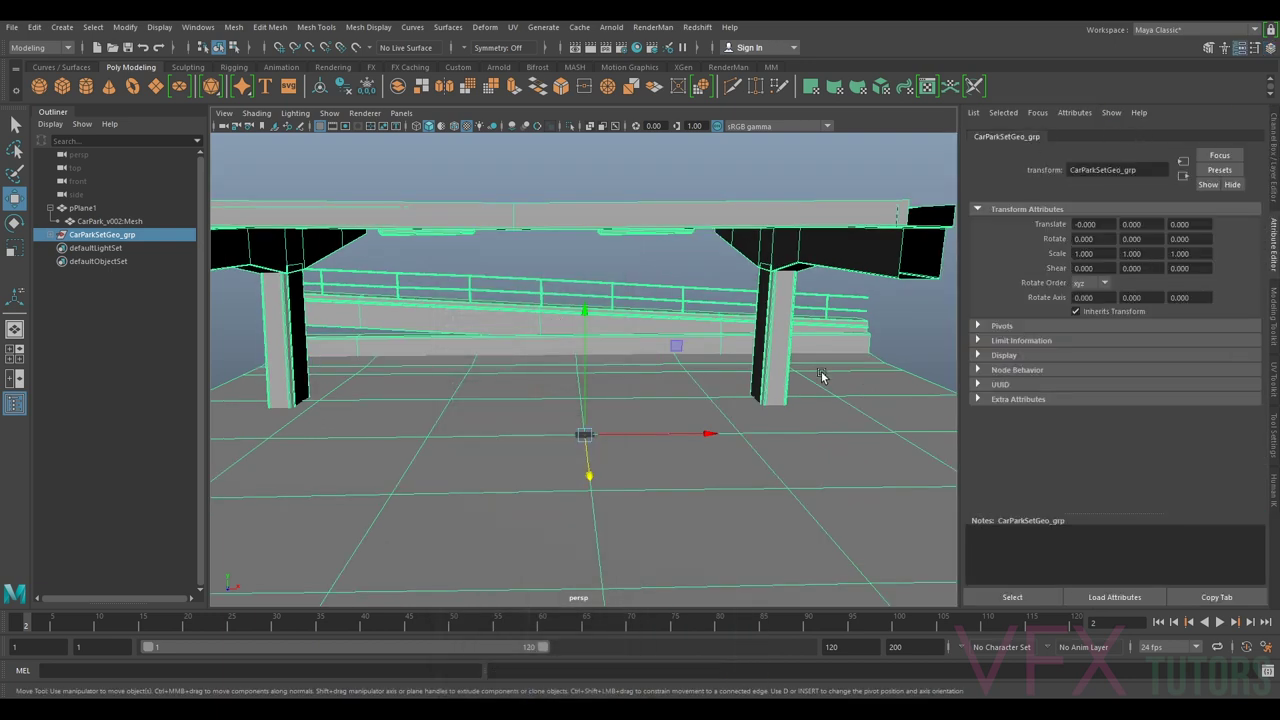
left_click(1160, 138)
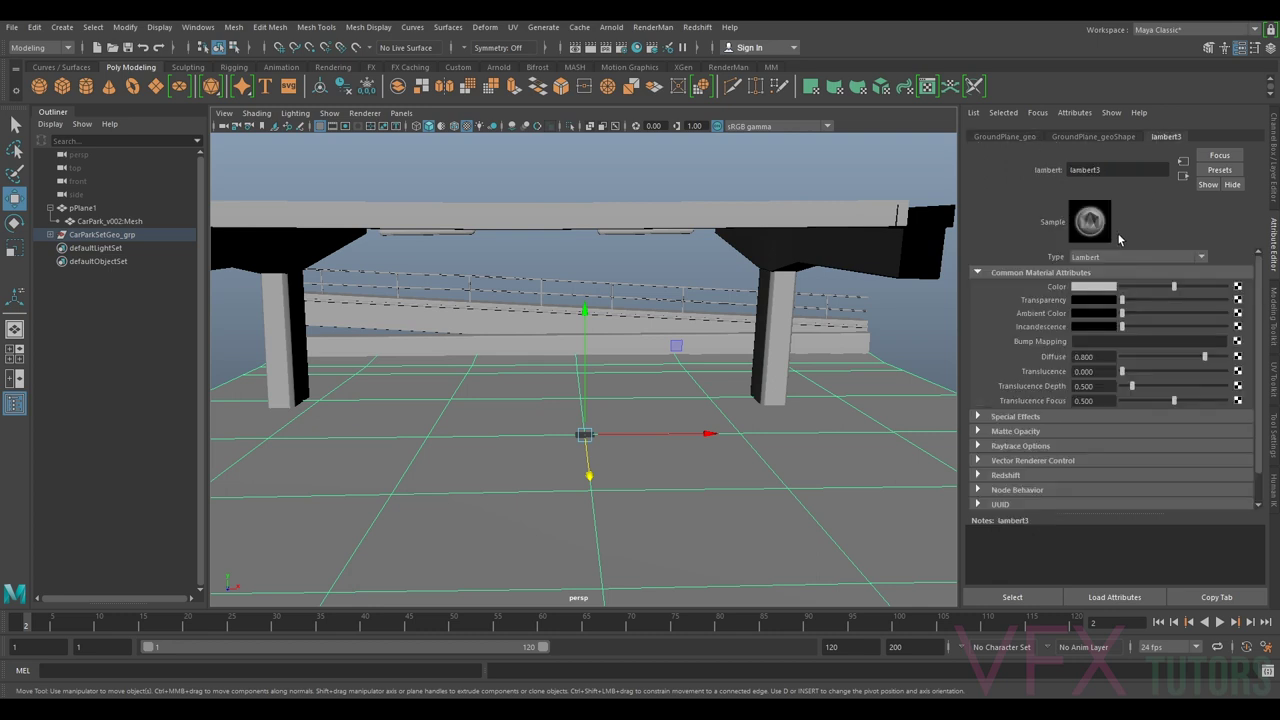
left_click(1106, 170)
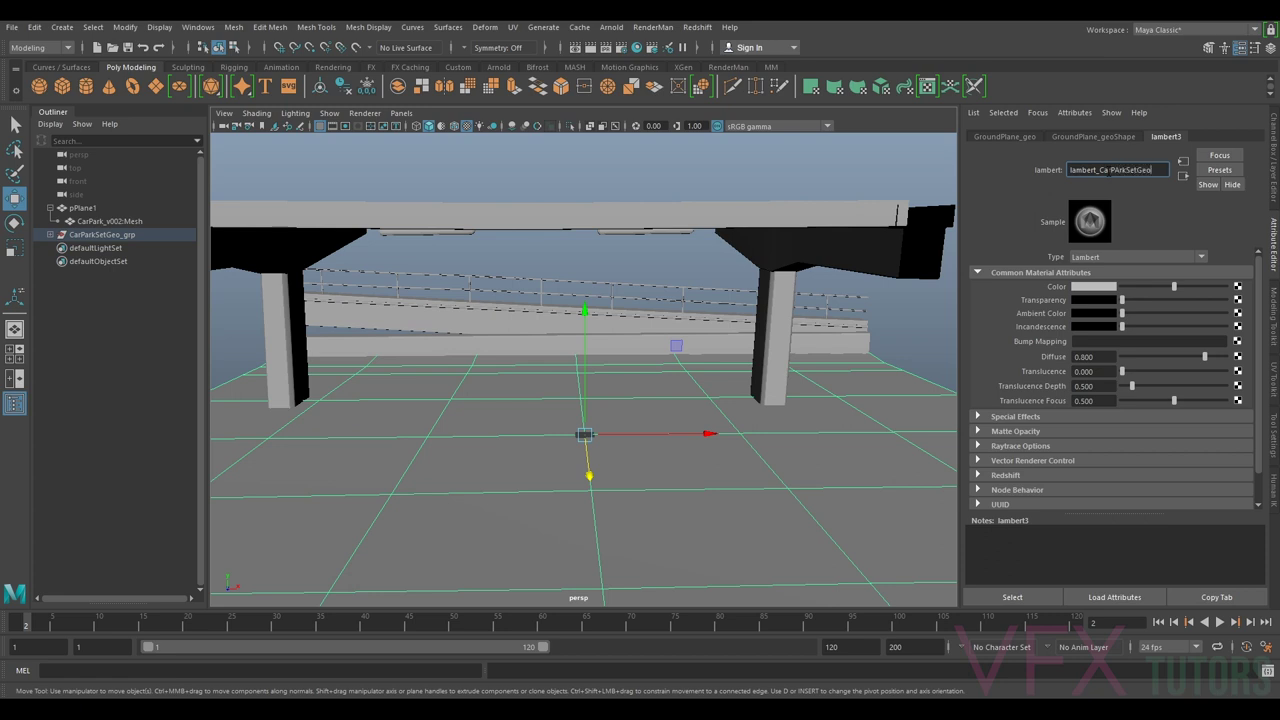
left_click(1238, 287)
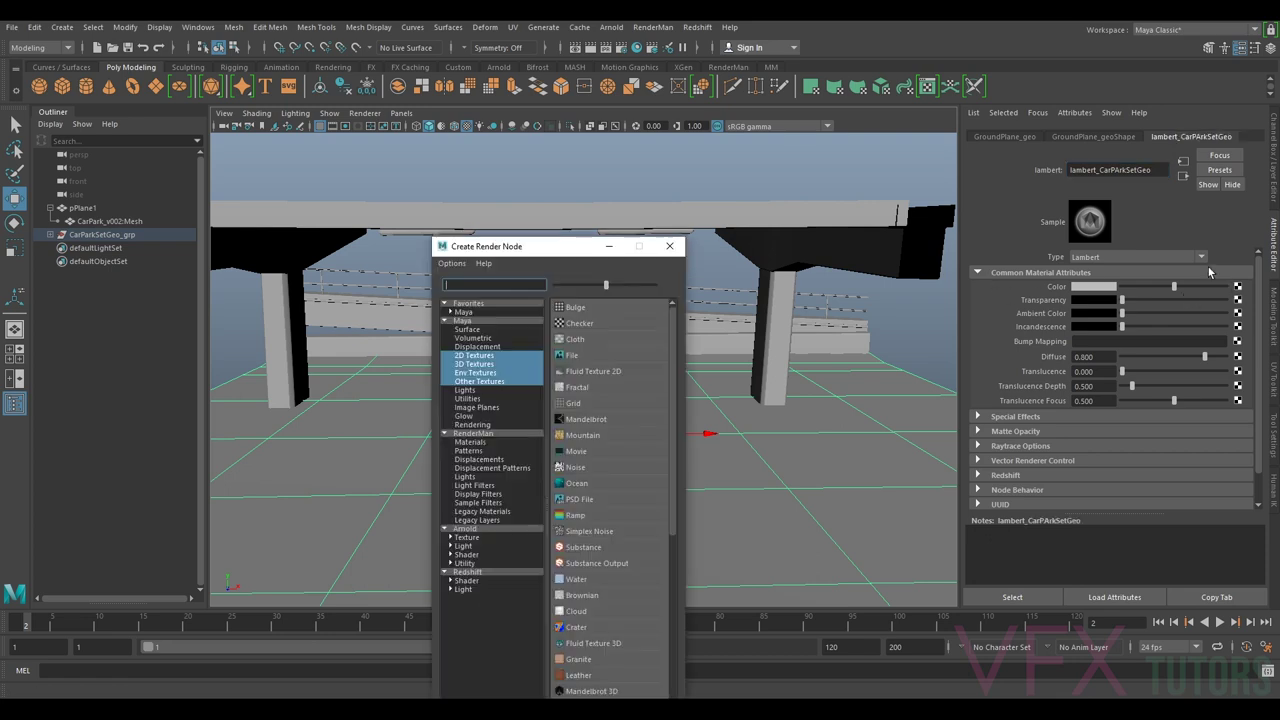
- Try a file texture for the colour, then close the chooser and return to the lambert material
left_click(585, 357)
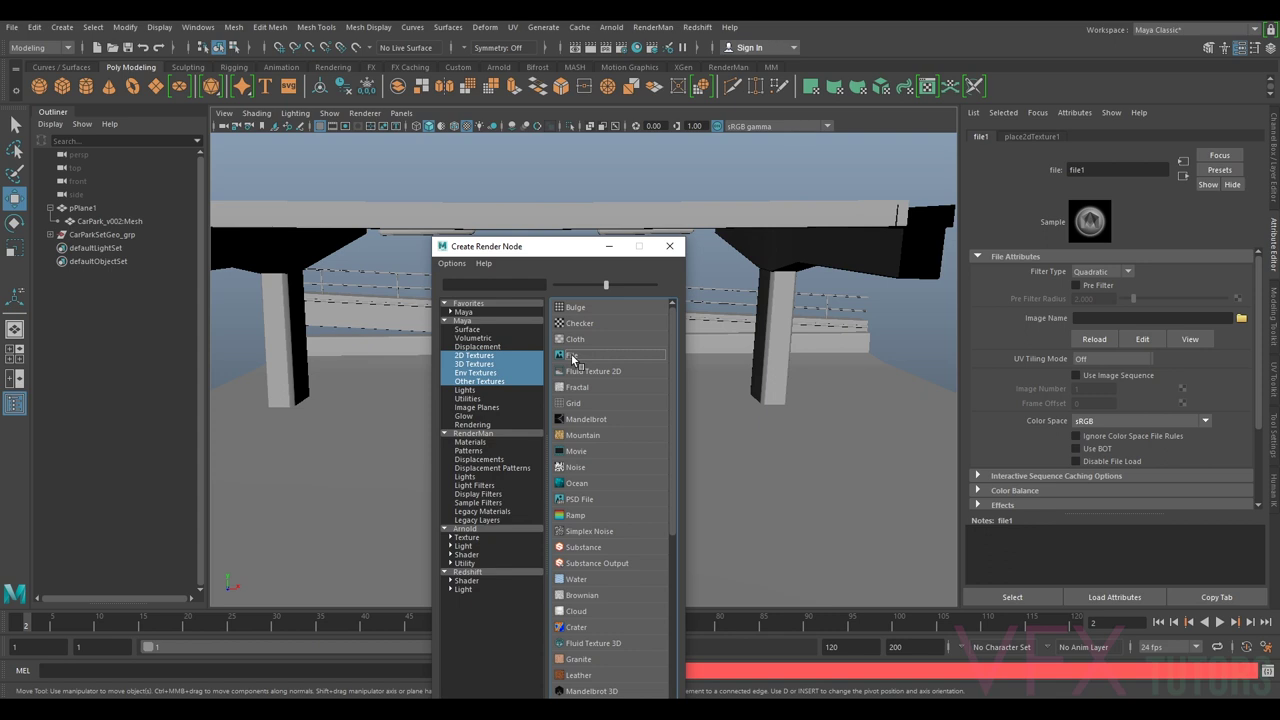
left_click(670, 246)
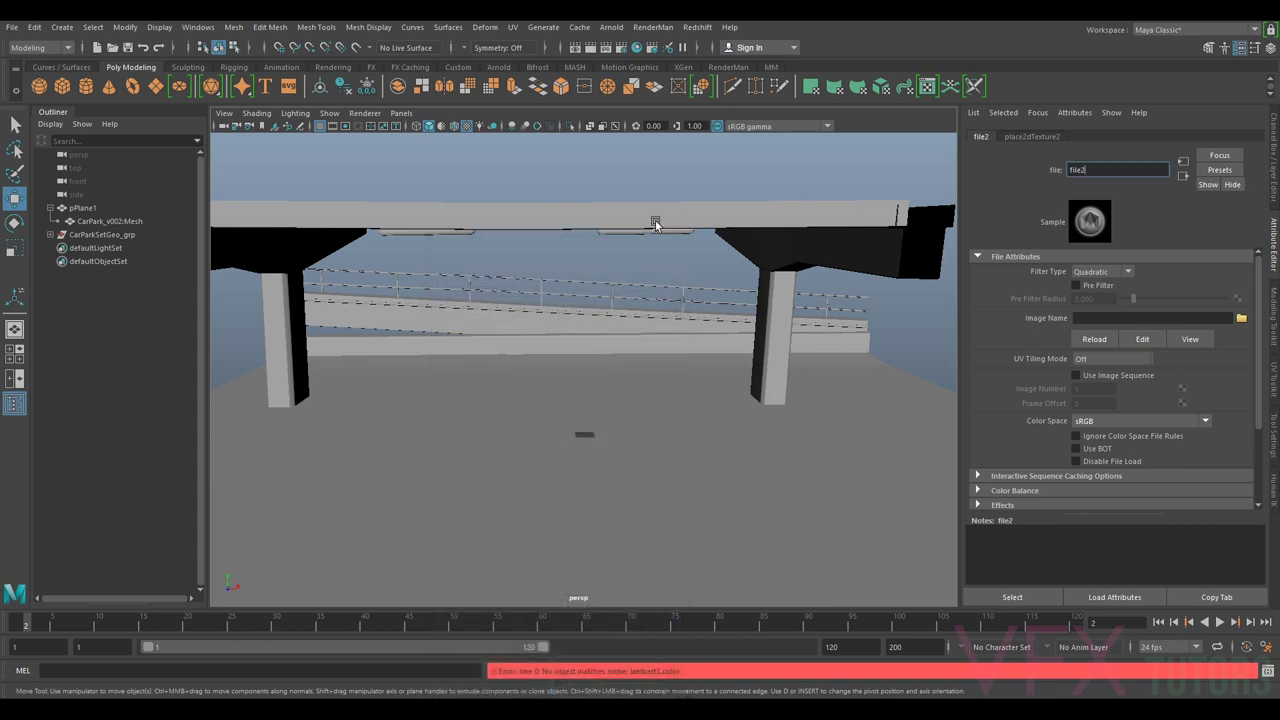
left_click(520, 414)
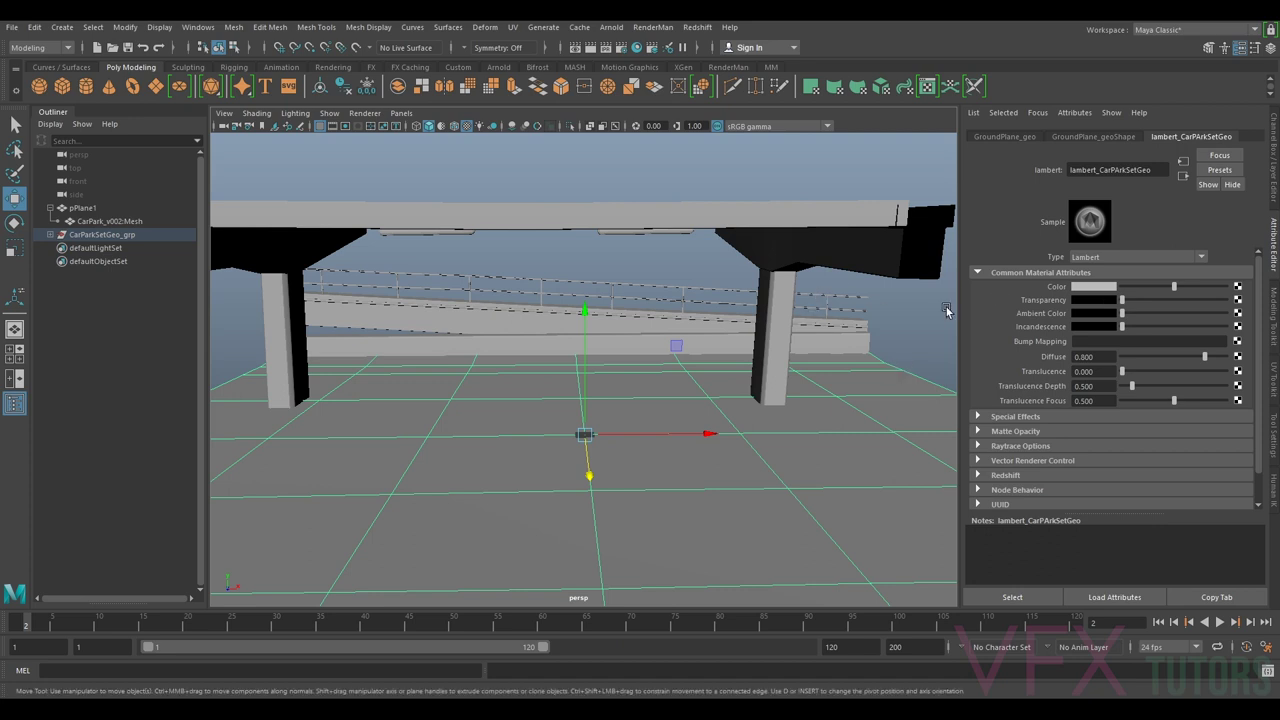
- Connect a File texture to the material's Color and browse for its image
left_click(765, 345)
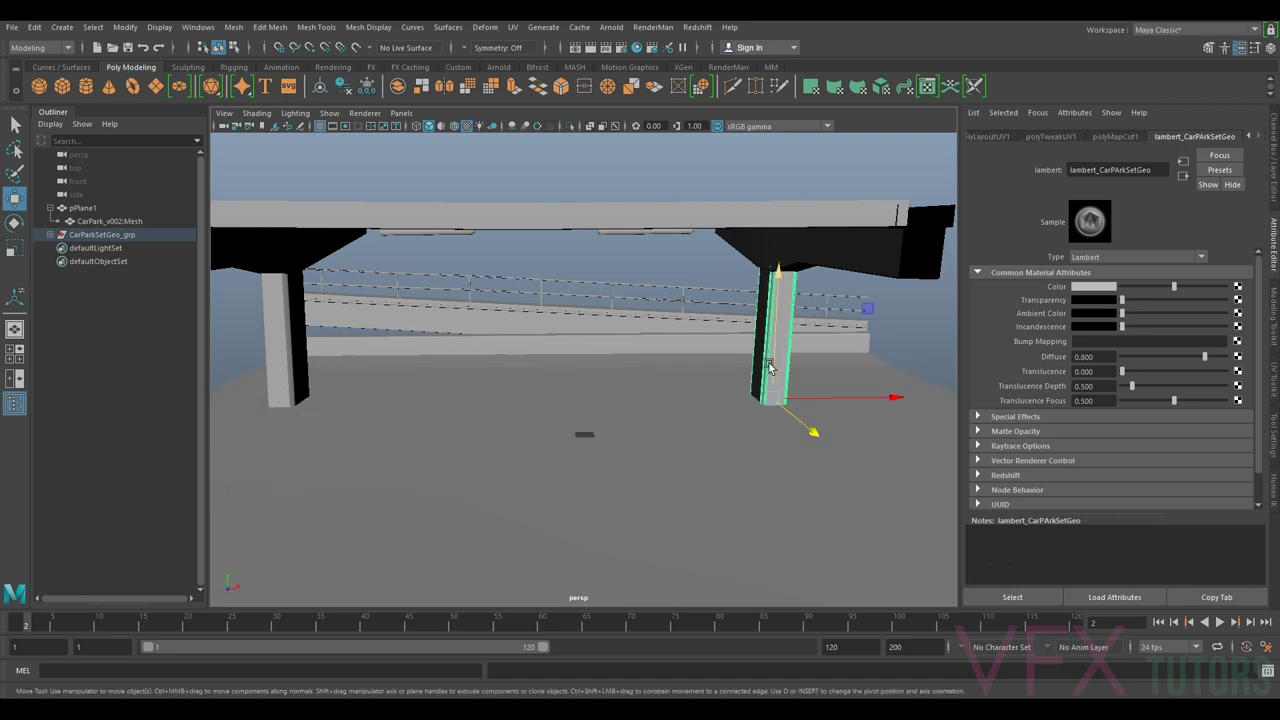
left_click(866, 455)
left_click(1237, 288)
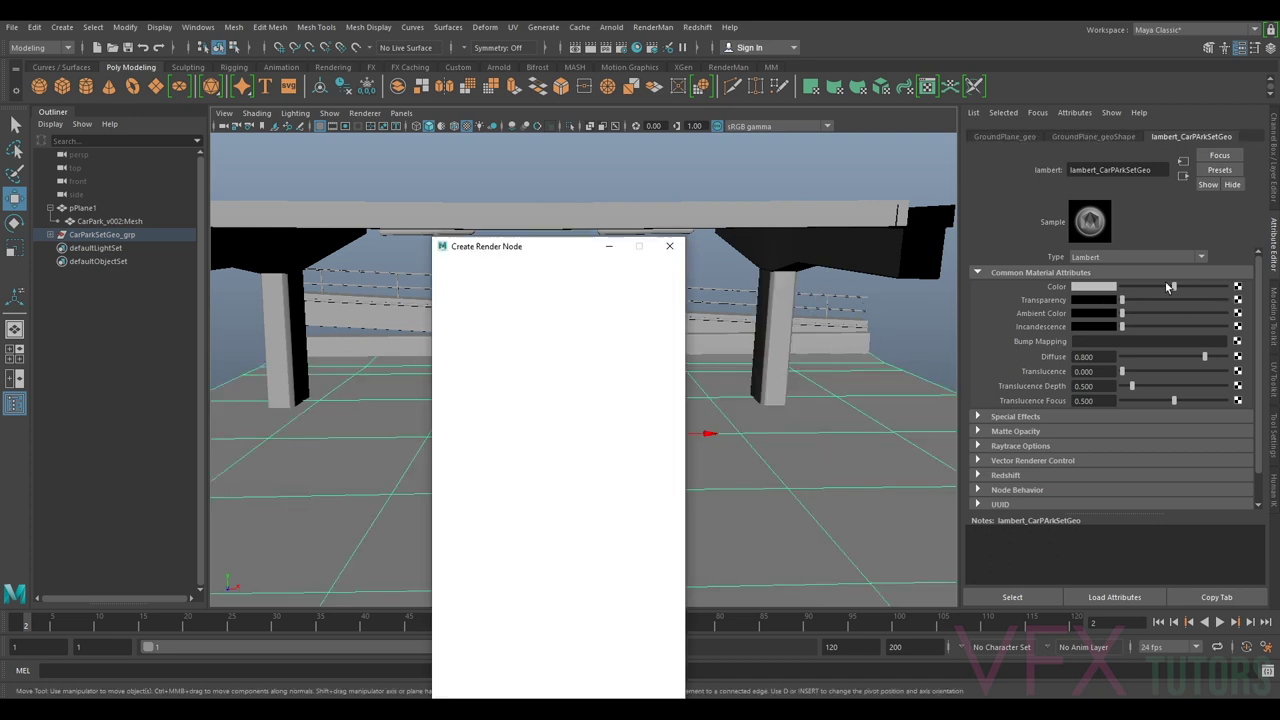
left_click(578, 344)
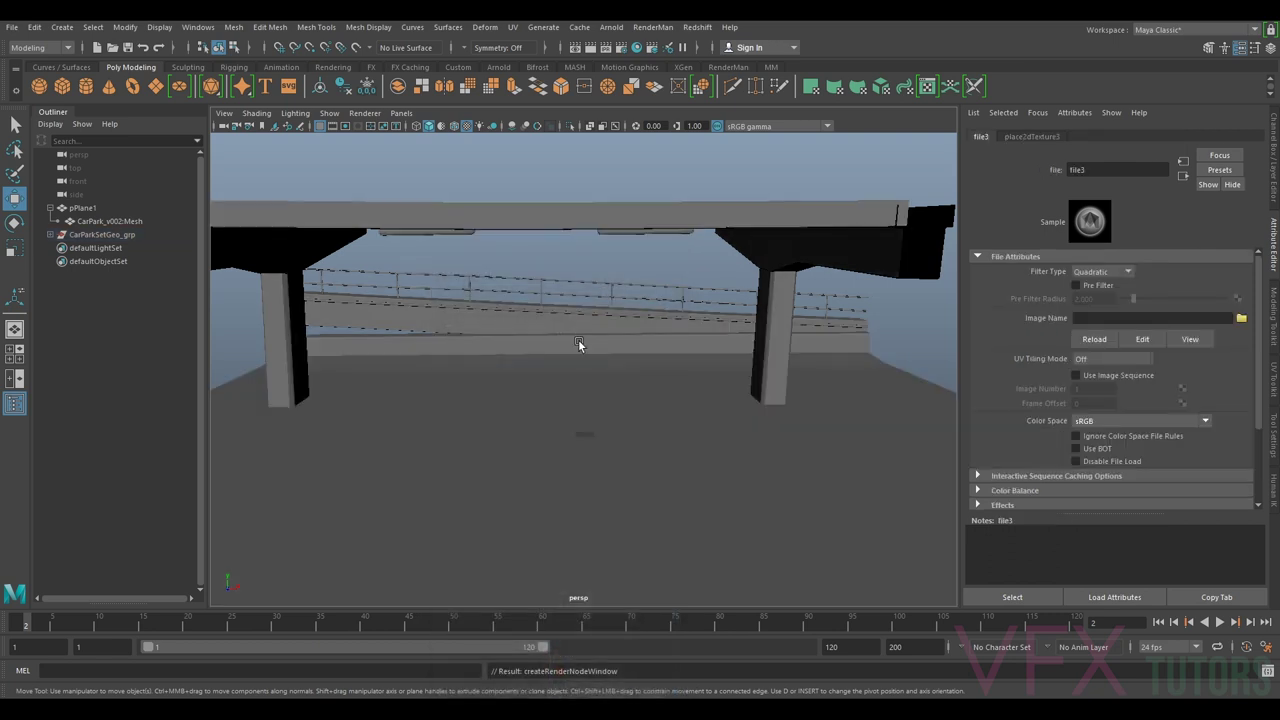
left_click(1241, 318)
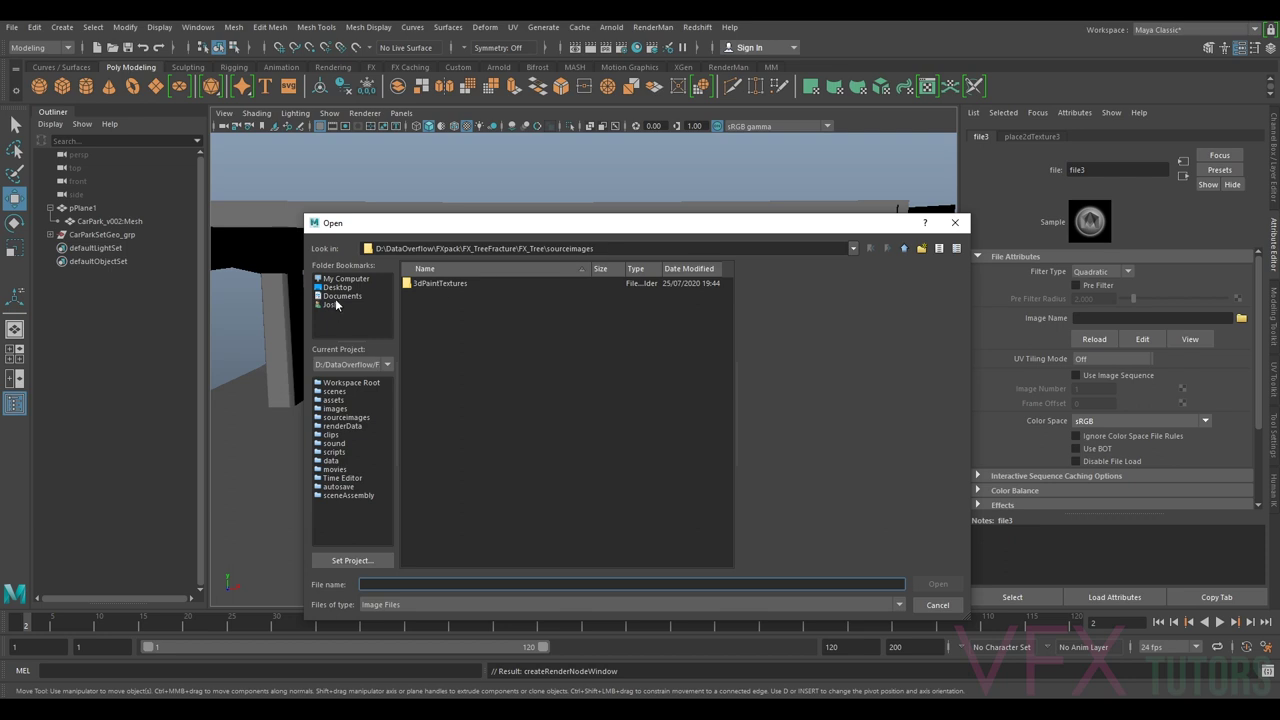
- Navigate from the G drive to MetaShape\Tex and choose CarPark_DIFF_v001.tif
left_click(346, 278)
double_click(441, 368)
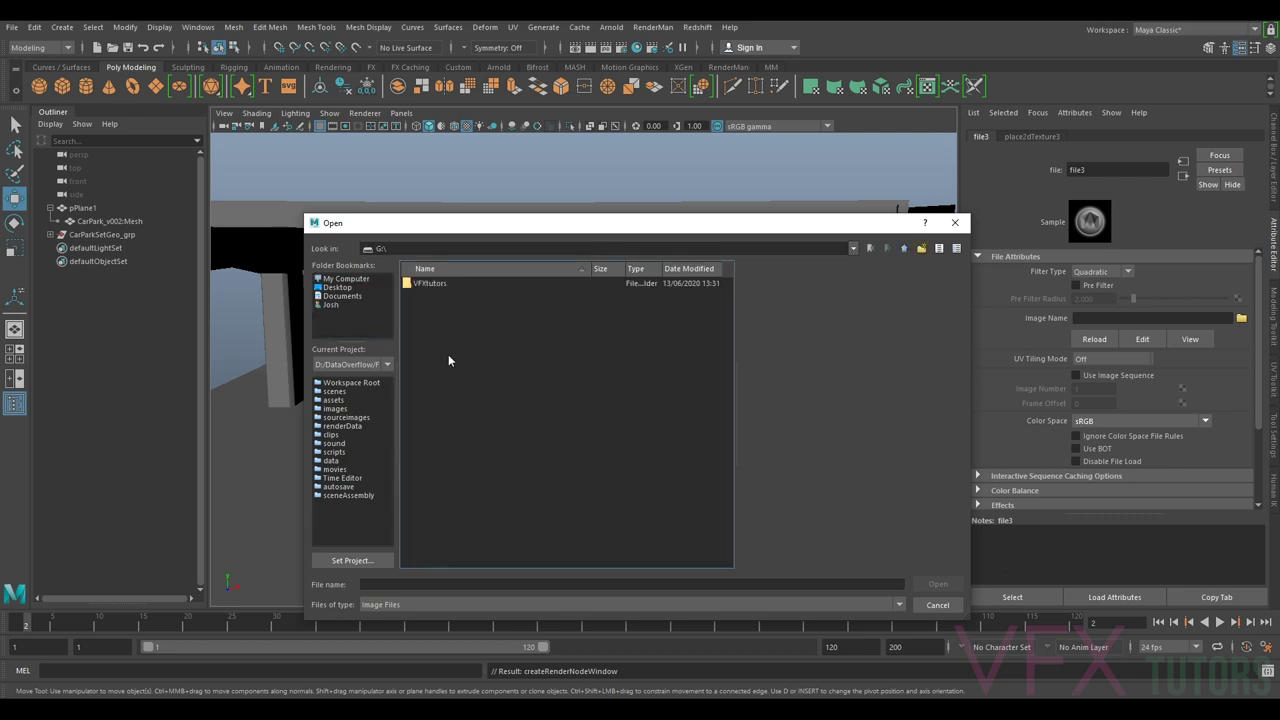
double_click(423, 286)
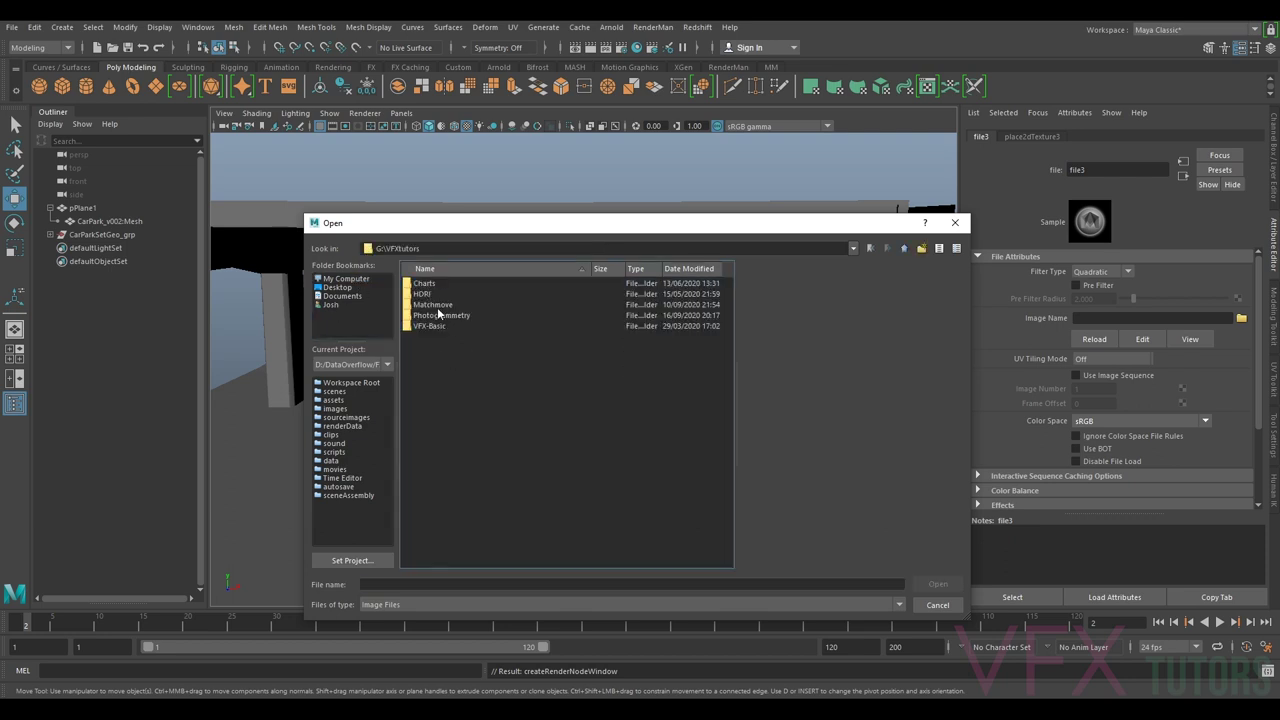
double_click(438, 316)
left_click(429, 295)
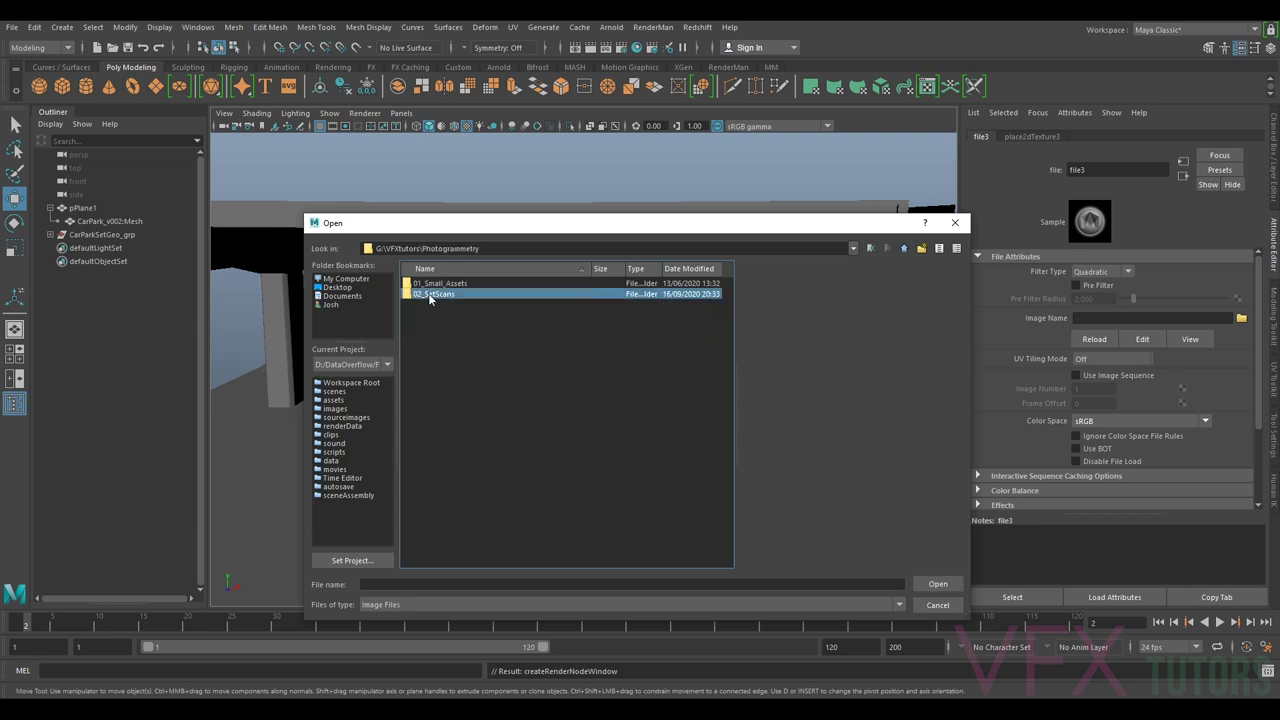
double_click(440, 294)
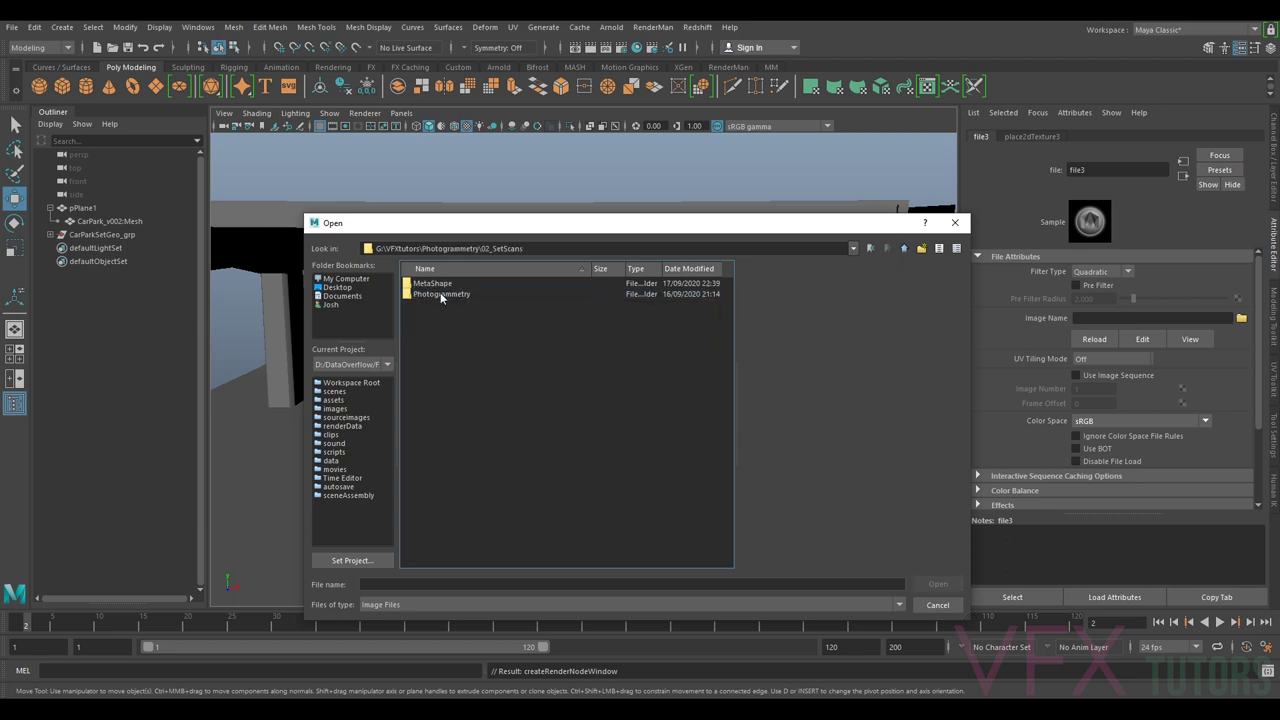
double_click(440, 293)
left_click(904, 249)
double_click(444, 284)
double_click(423, 326)
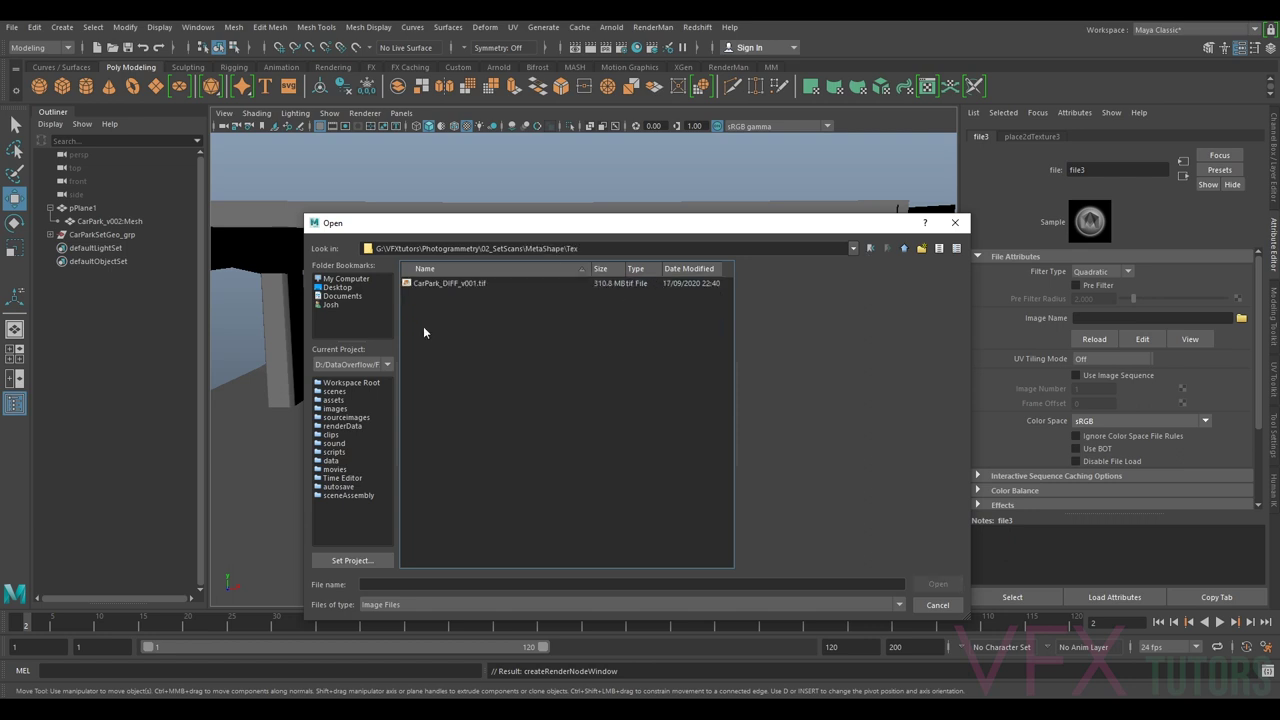
left_click(458, 284)
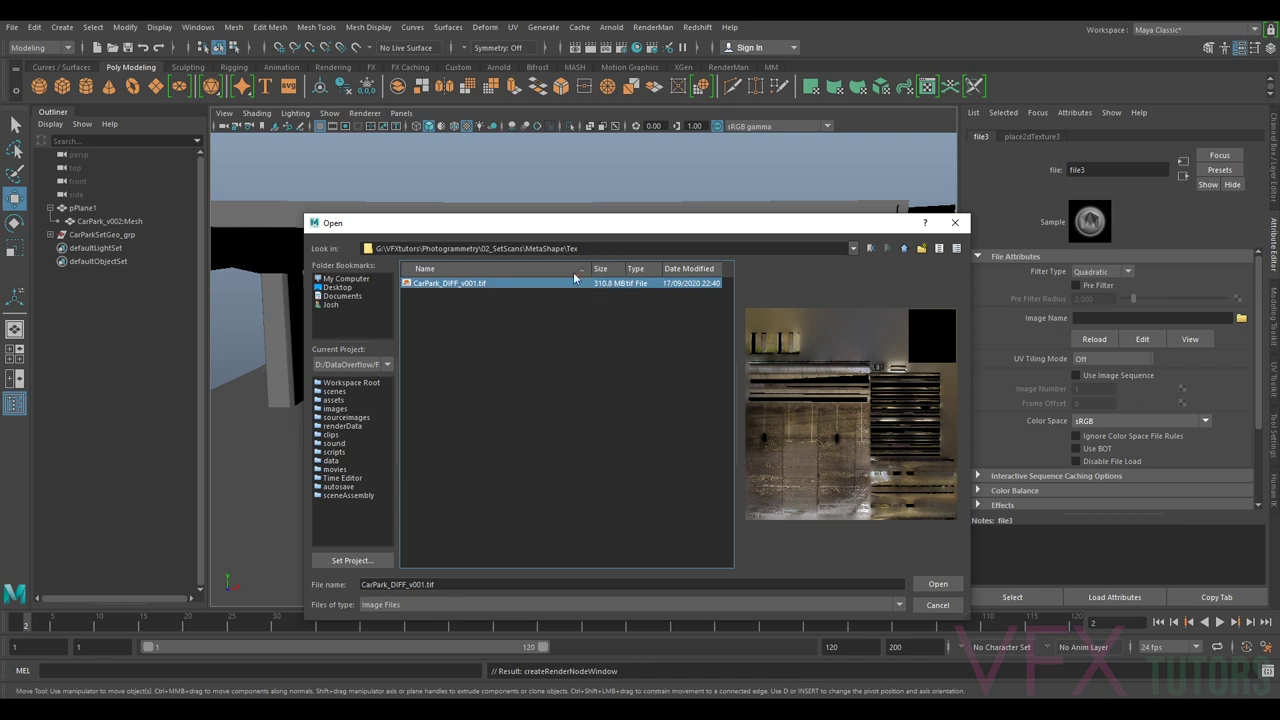
- Load CarPark_DIFF_v001.tif onto the car park, try Raw colour space, then return it to sRGB
left_click(937, 583)
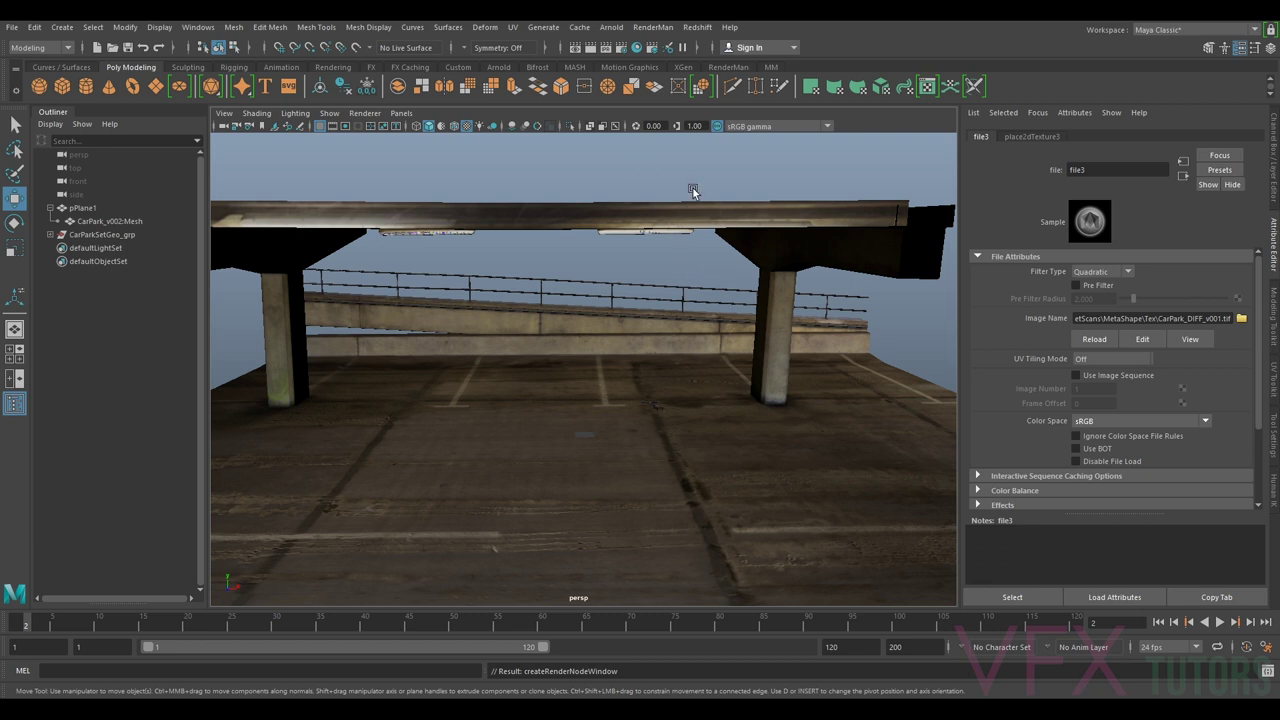
left_click_drag(651, 254, 557, 253, "alt")
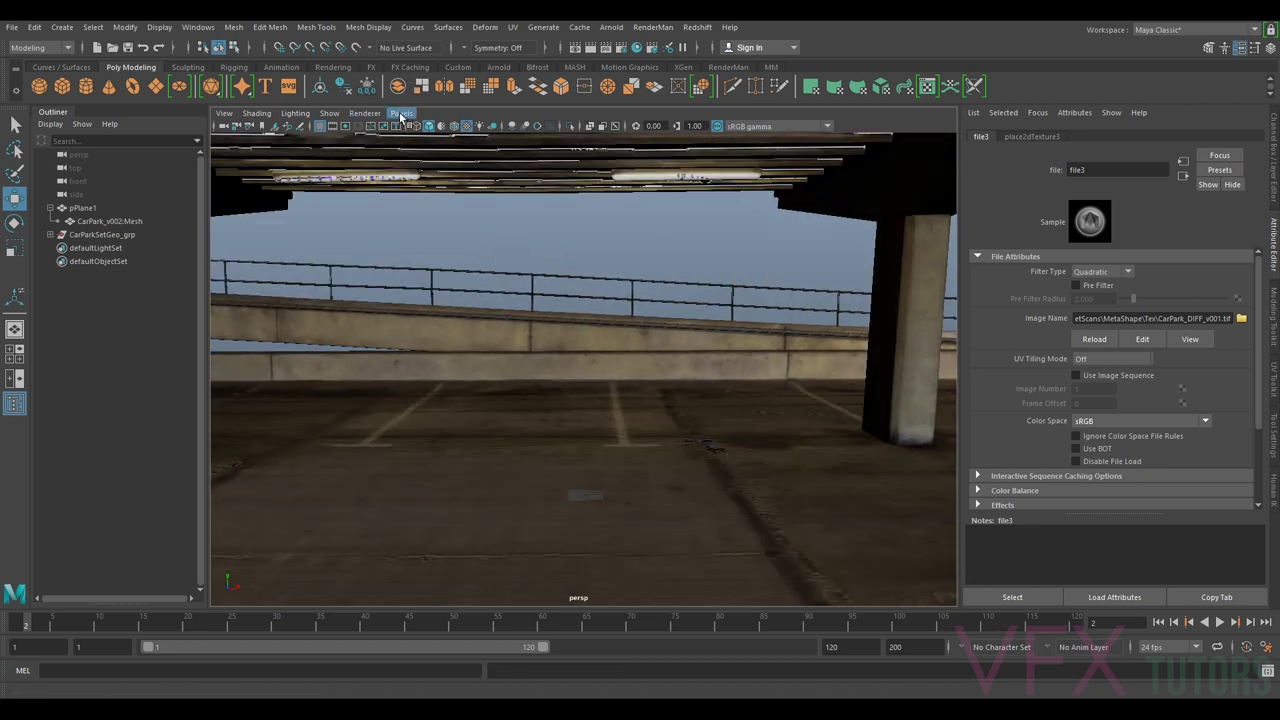
left_click(1096, 424)
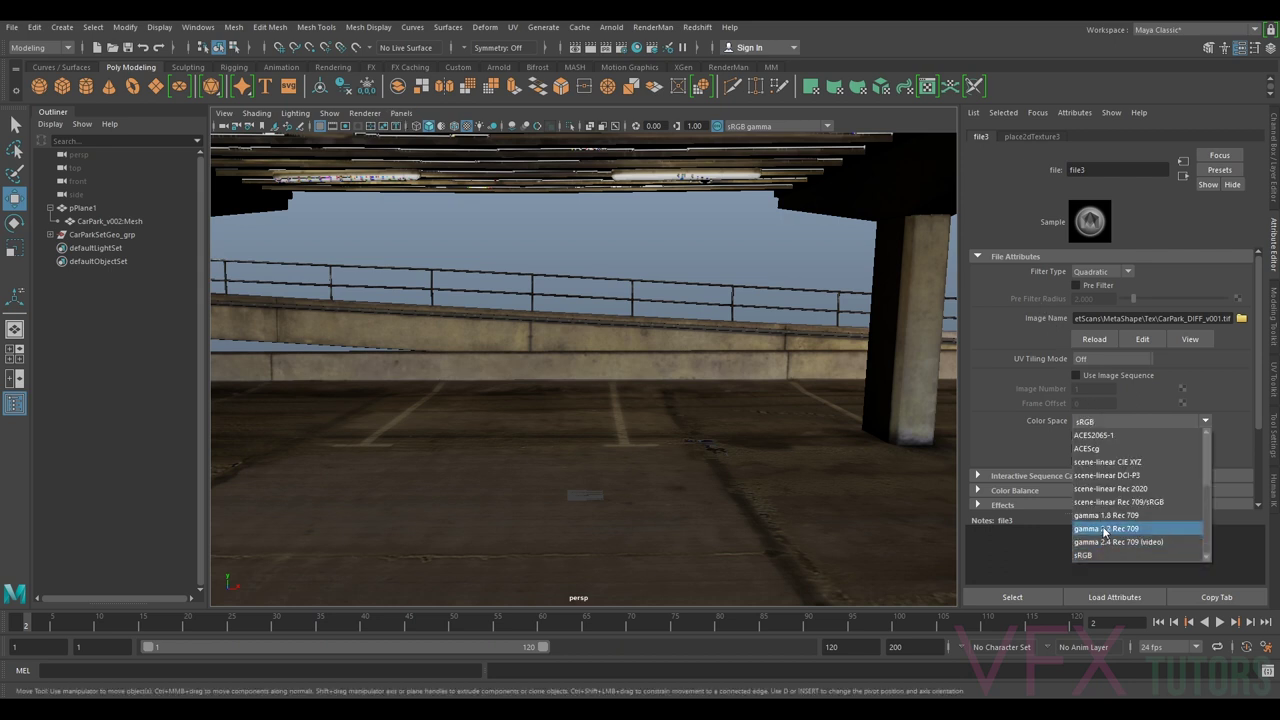
scroll(1105, 525, "up", 3)
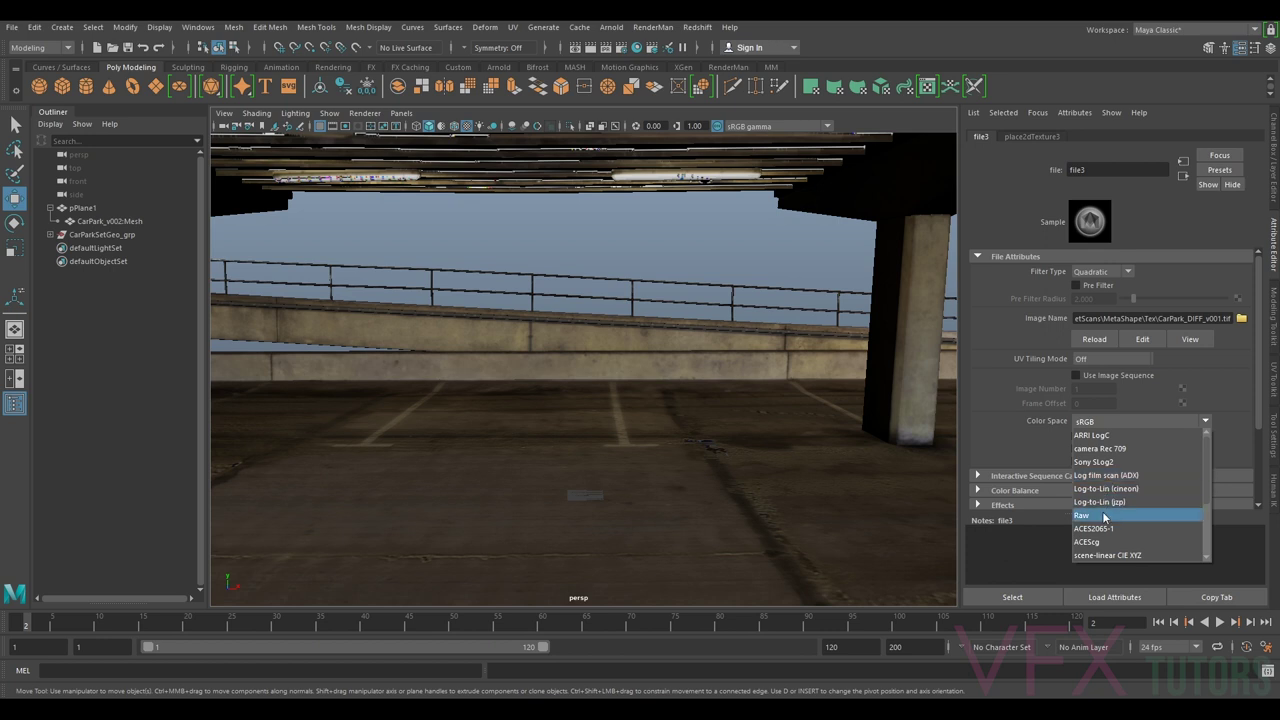
left_click(1082, 515)
left_click(1140, 420)
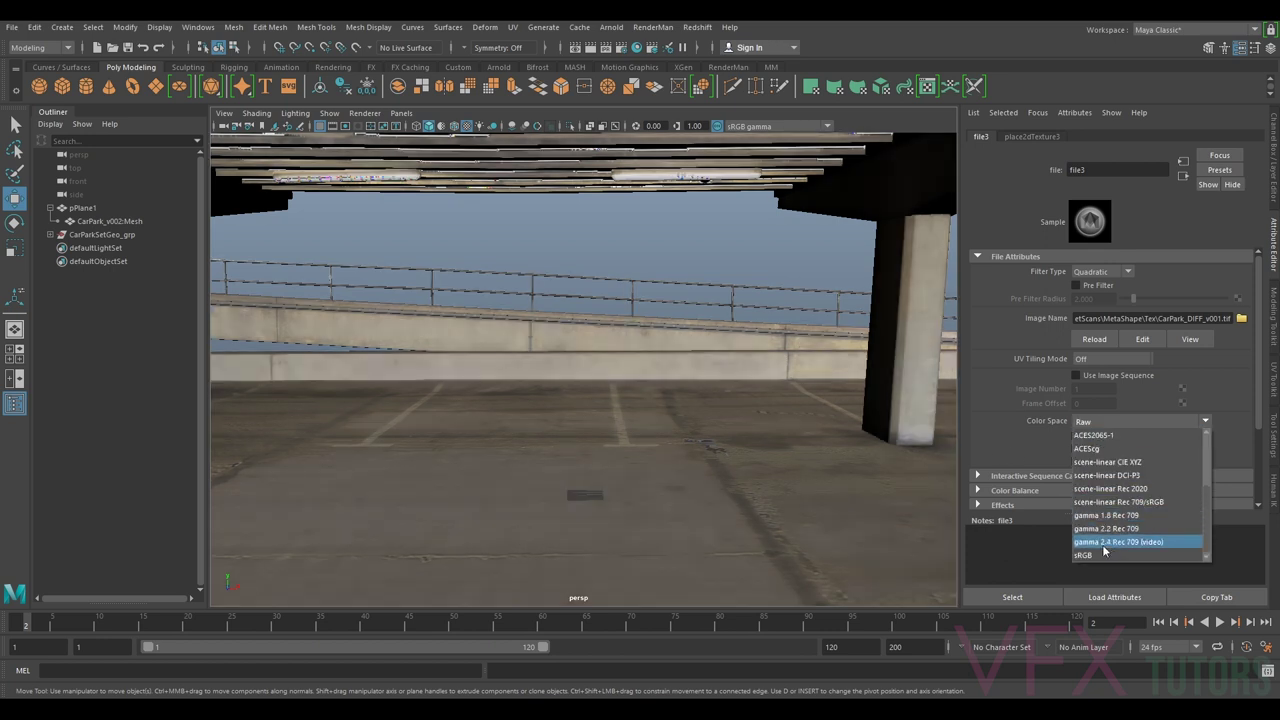
left_click(1085, 538)
scroll(760, 410, "up", 2)
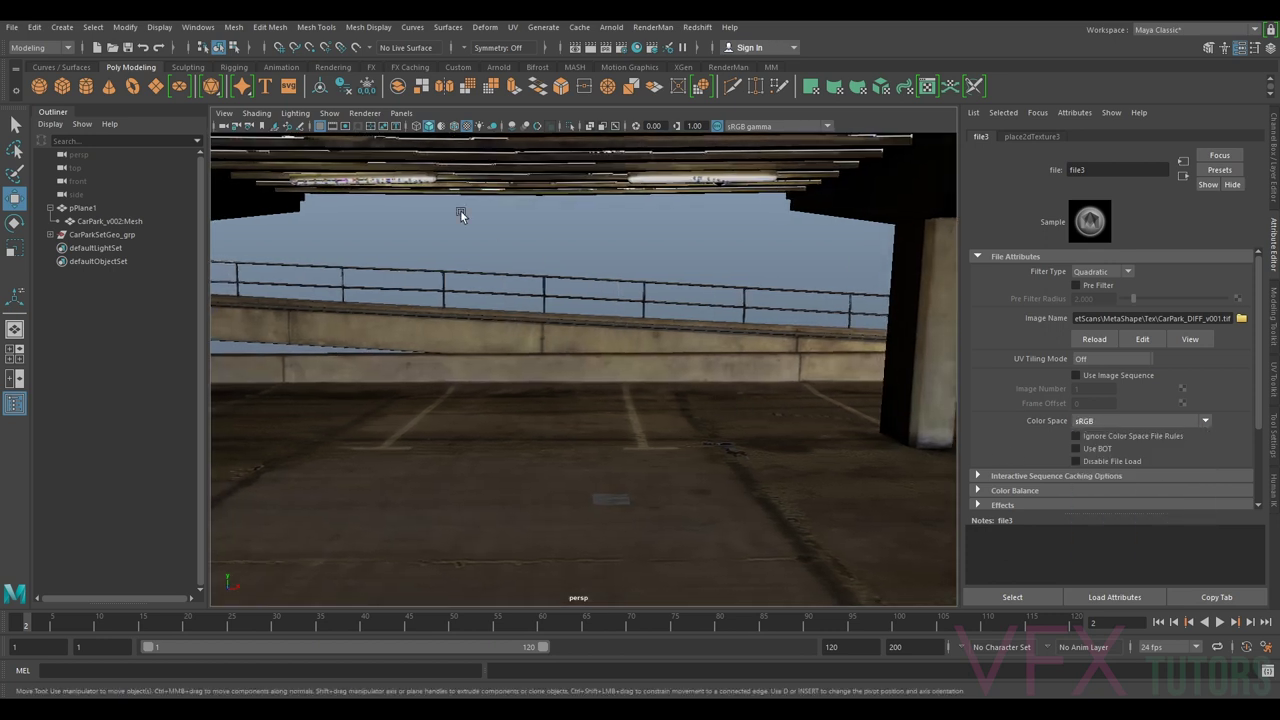
left_click(402, 113)
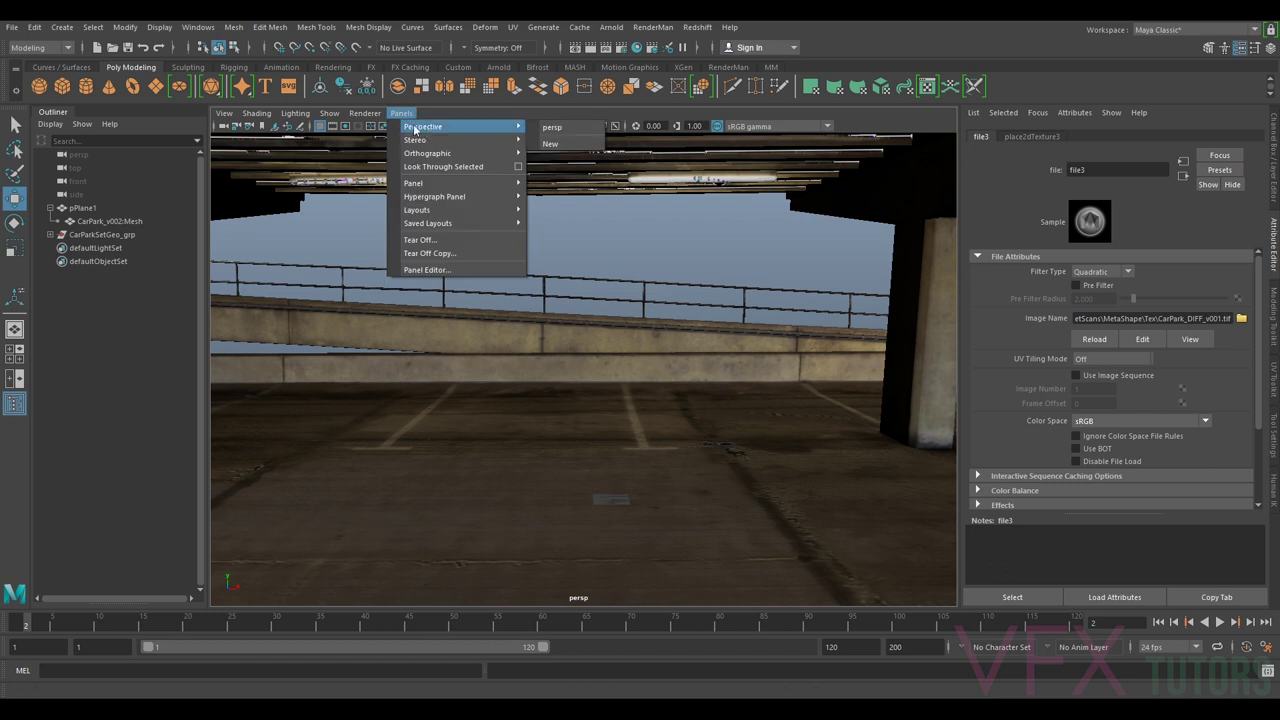
- Raise the Viewport 2.0 maximum texture resolution from 2048 to 8192 and reload all textures
mouse_move(366, 114)
left_click(441, 137)
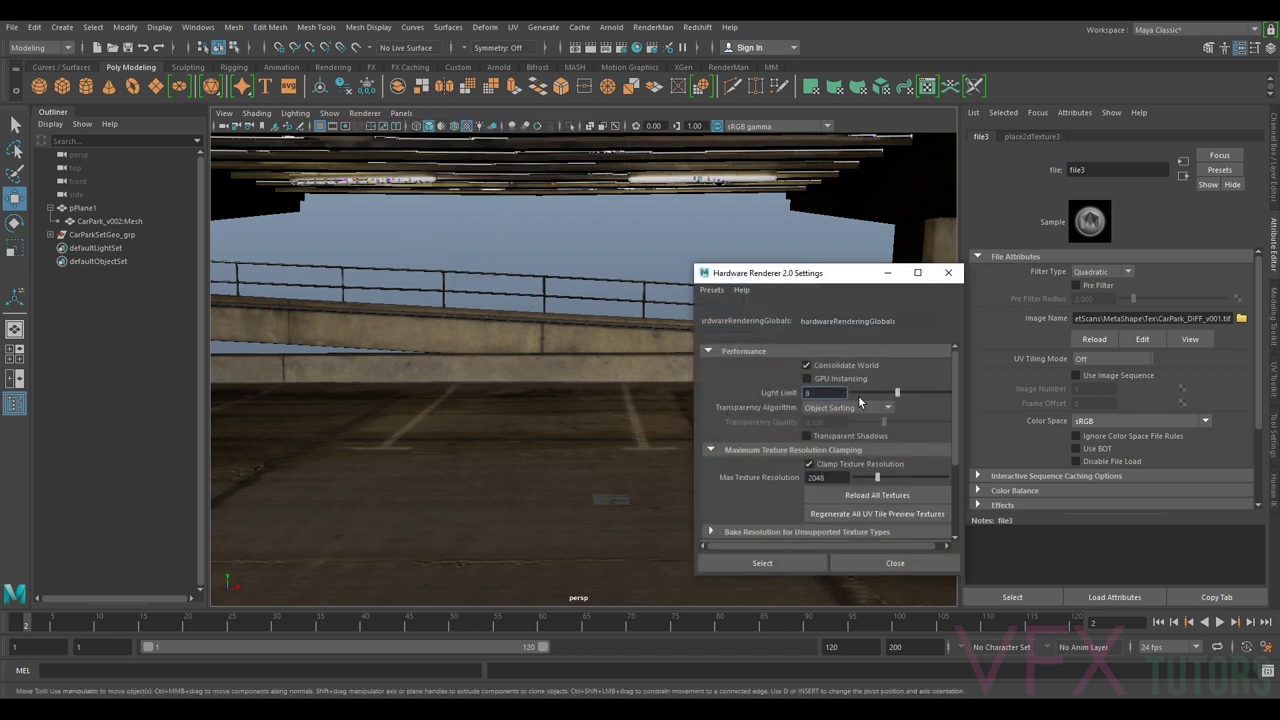
double_click(830, 477)
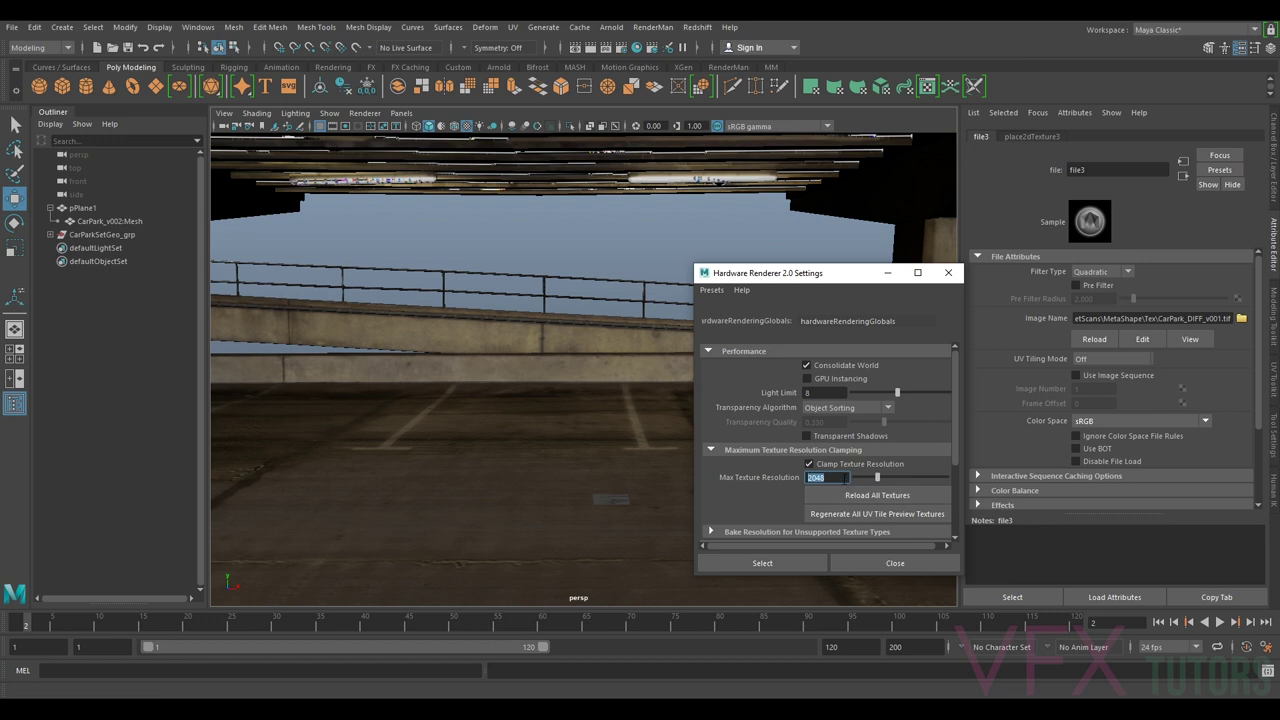
type("9999")
key("Return")
left_click(886, 496)
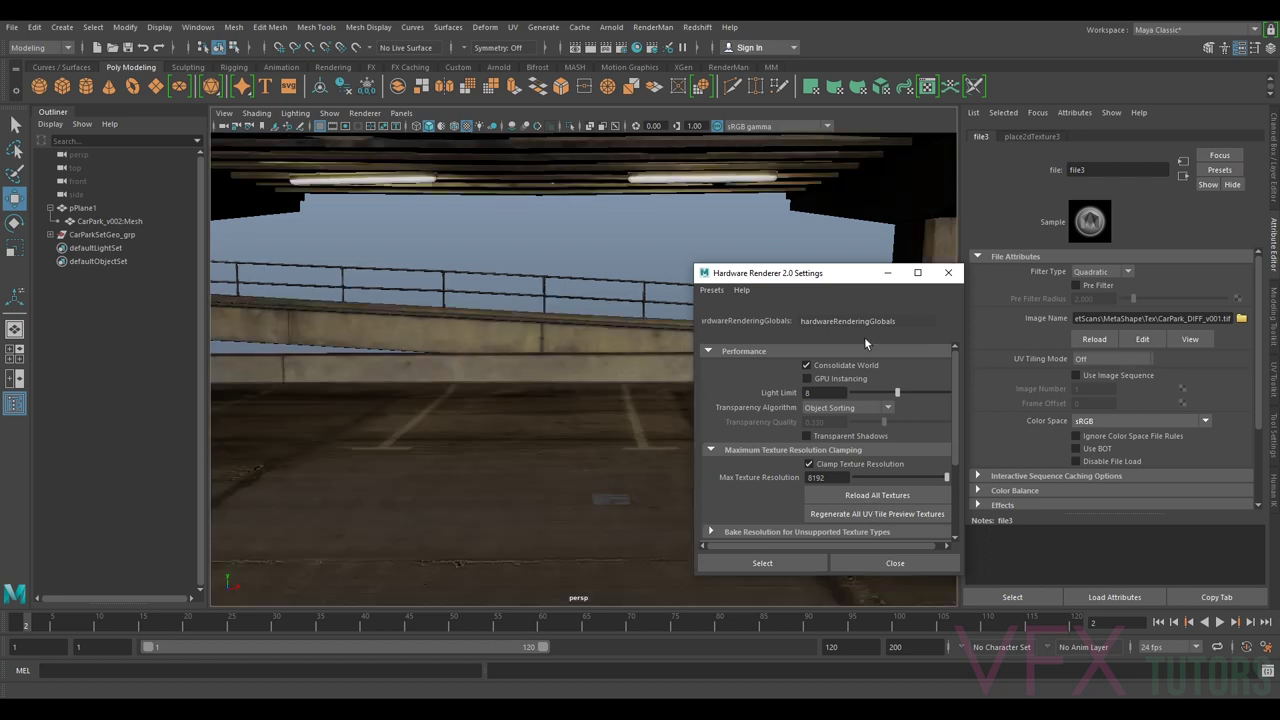
left_click(948, 273)
left_click_drag(678, 422, 458, 212, "alt")
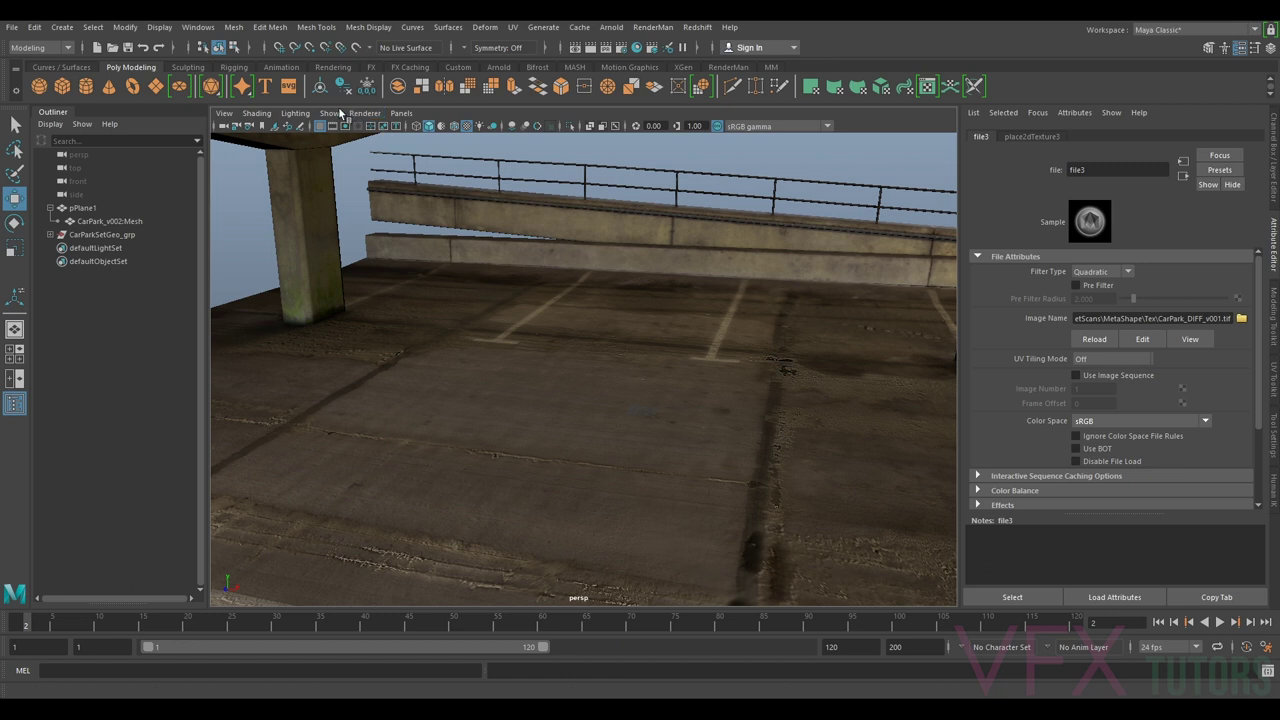
- Switch the viewport to flat lighting and orbit around the car park's pillars, railing and ceiling
left_click(295, 113)
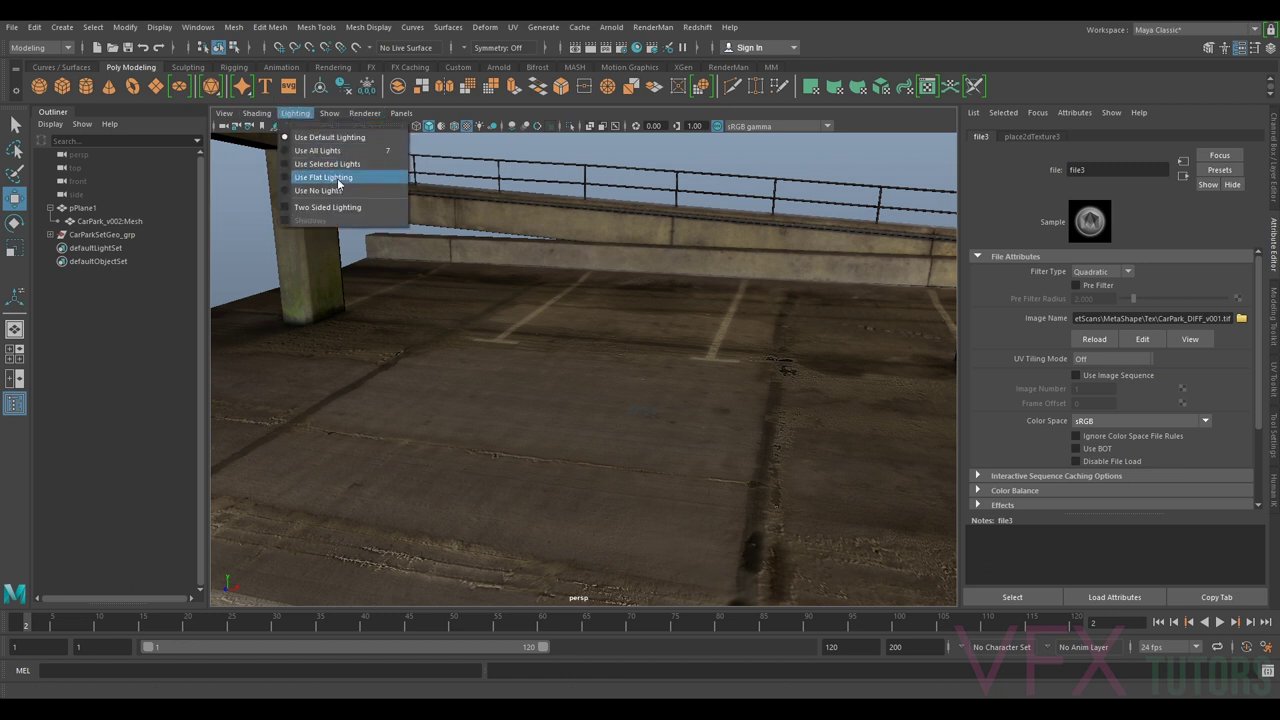
left_click(330, 167)
left_click_drag(554, 263, 529, 414, "alt")
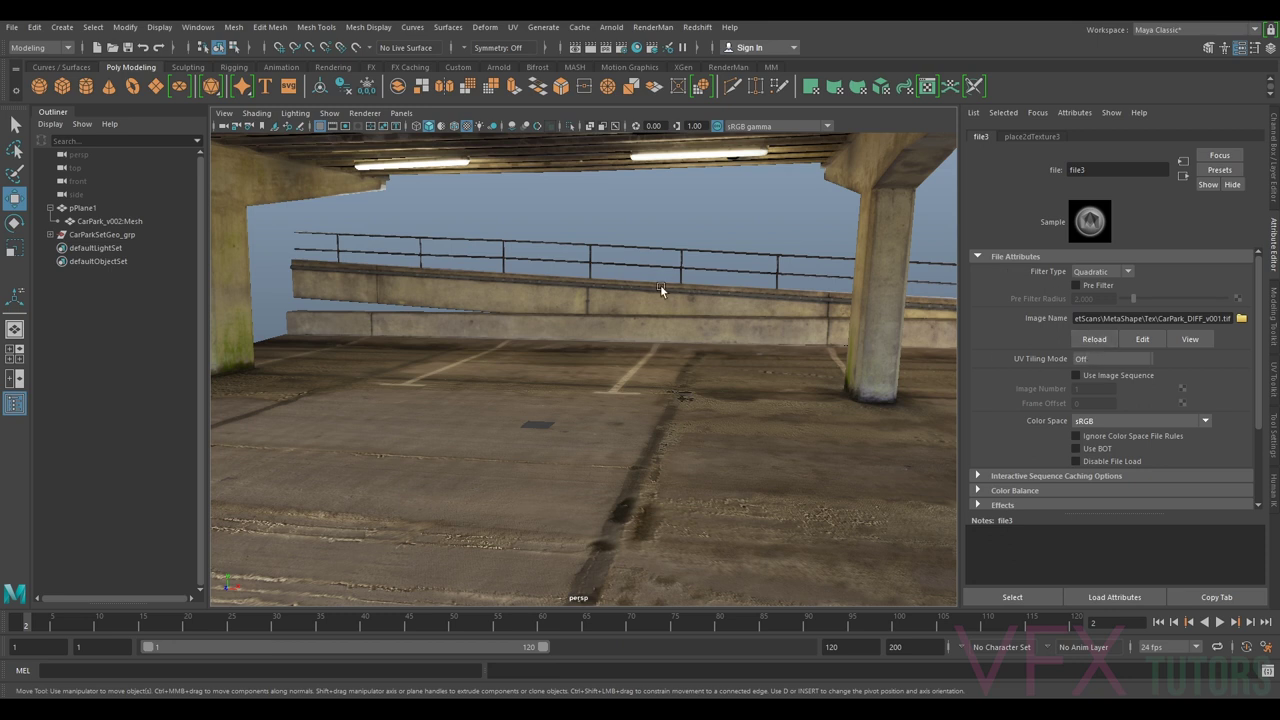
left_click_drag(660, 284, 772, 388, "alt")
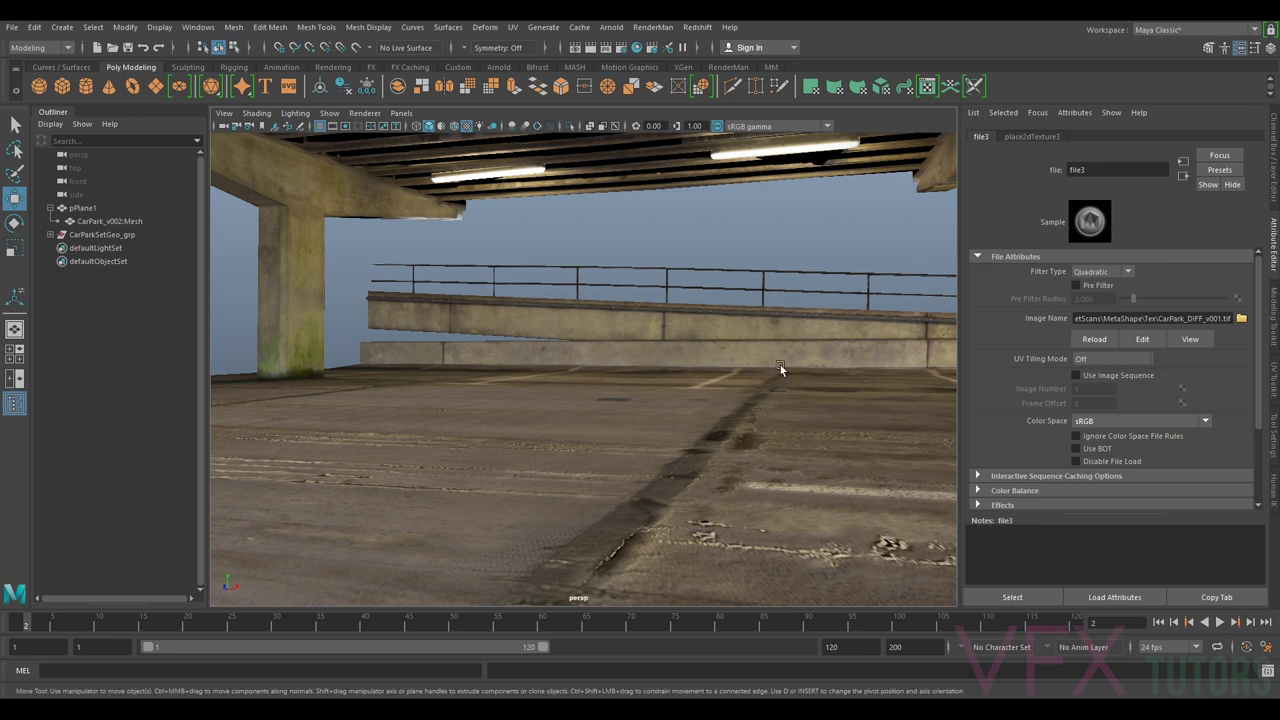
middle_click_drag(774, 349, 650, 417, "alt")
mouse_move(650, 417)
right_mouse_down("alt")
mouse_move(672, 484)
mouse_move(662, 409)
right_mouse_up("alt")
left_click_drag(662, 404, 699, 419, "alt")
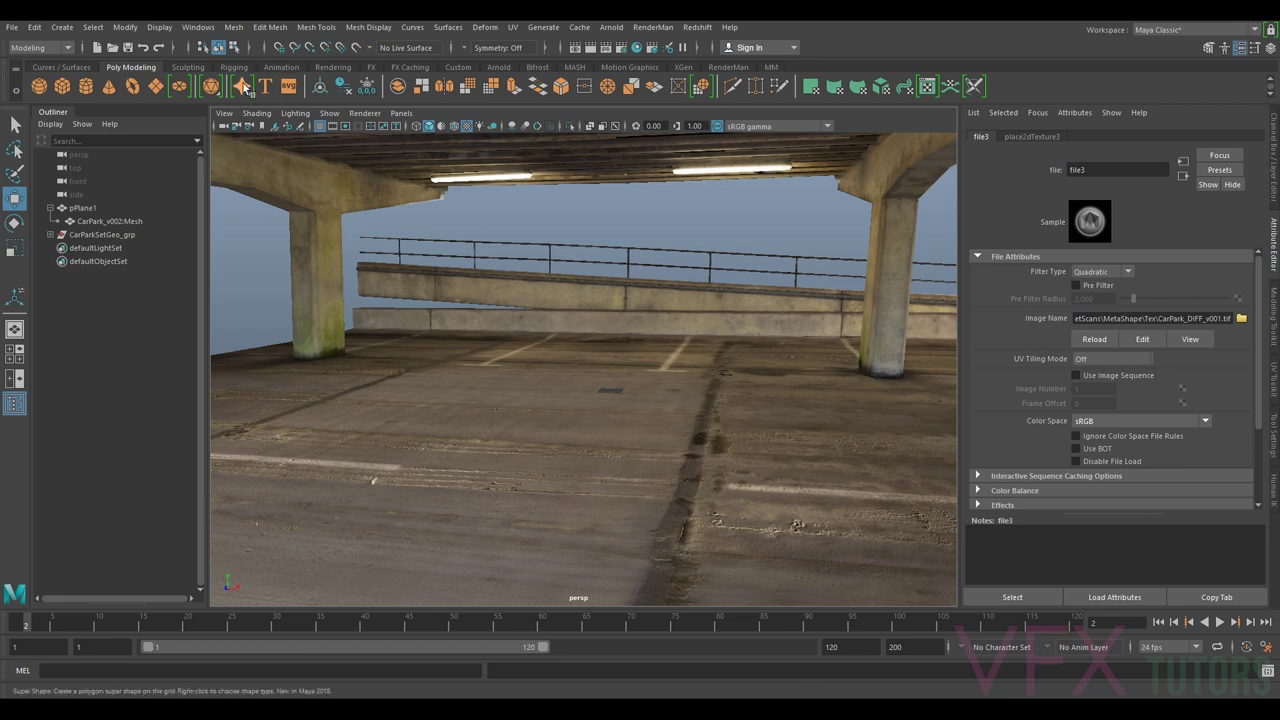
- Turn on Wireframe on Shaded for the textured car park
left_click(256, 112)
left_click(322, 233)
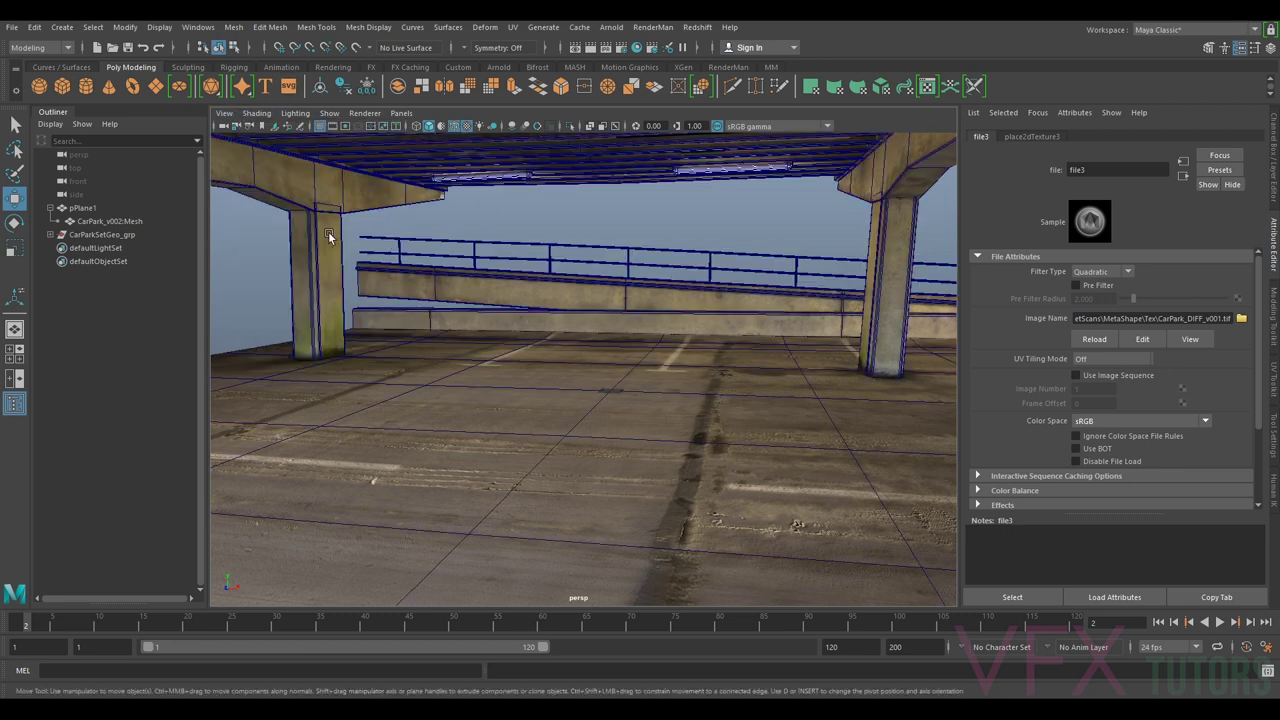
mouse_move(591, 223)
left_mouse_down("alt")
mouse_move(574, 234)
mouse_move(380, 209)
mouse_move(477, 287)
mouse_move(494, 275)
mouse_move(651, 300)
mouse_move(564, 285)
mouse_move(729, 280)
mouse_move(310, 176)
left_mouse_up("alt")
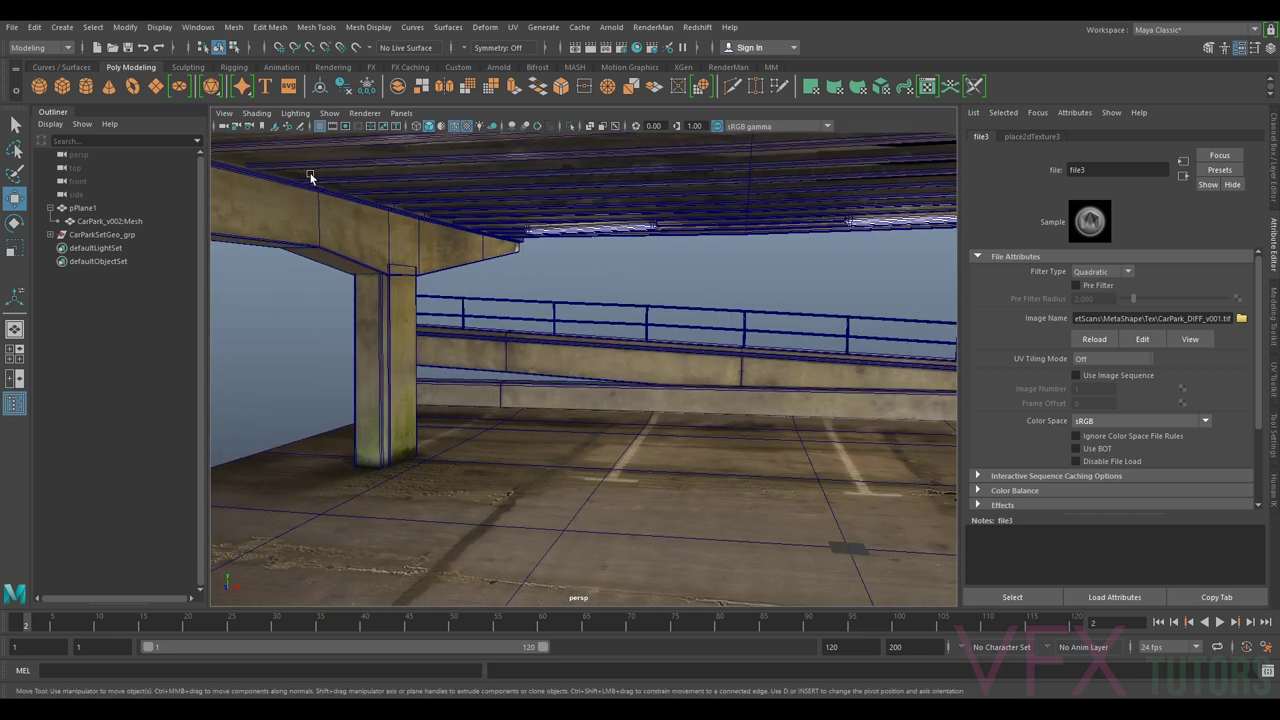
- Set the persp camera's Near Clip Plane to 10 and Far Clip Plane to 100000
left_click(226, 127)
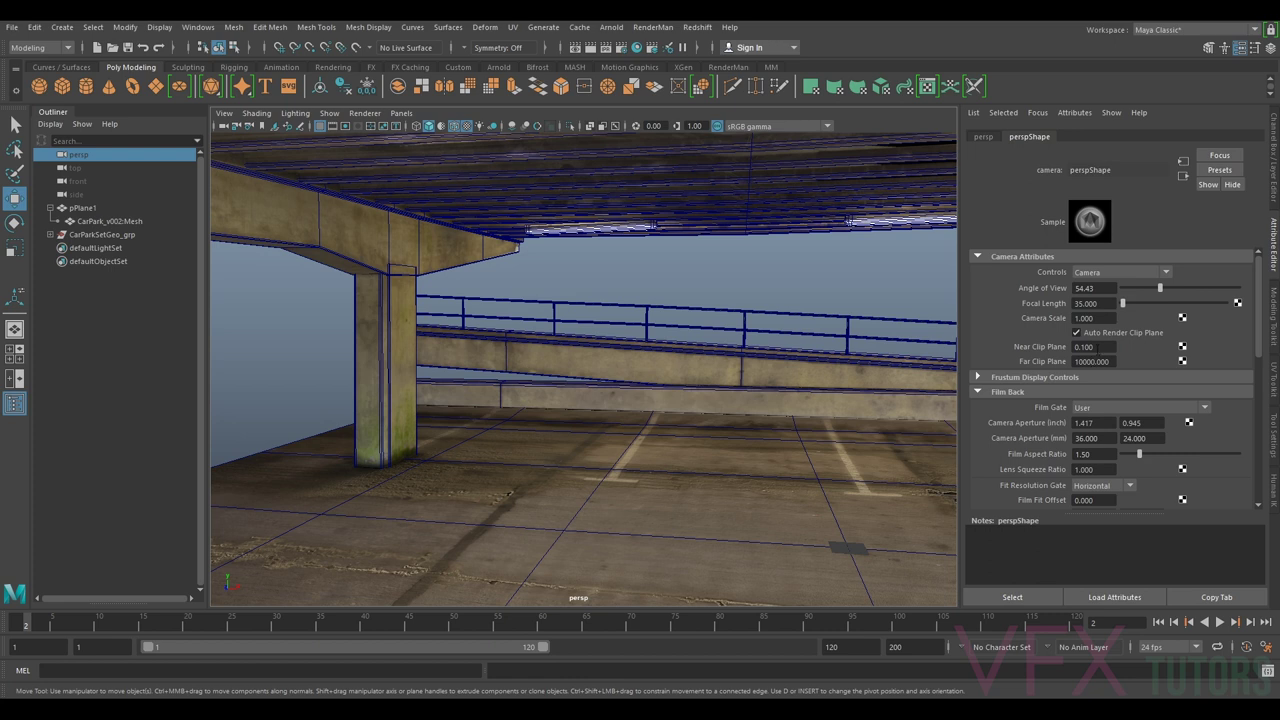
left_click(1090, 346)
type("10")
key("Return")
left_click(1083, 361)
type("0")
key("Return")
left_click_drag(728, 374, 556, 284, "alt")
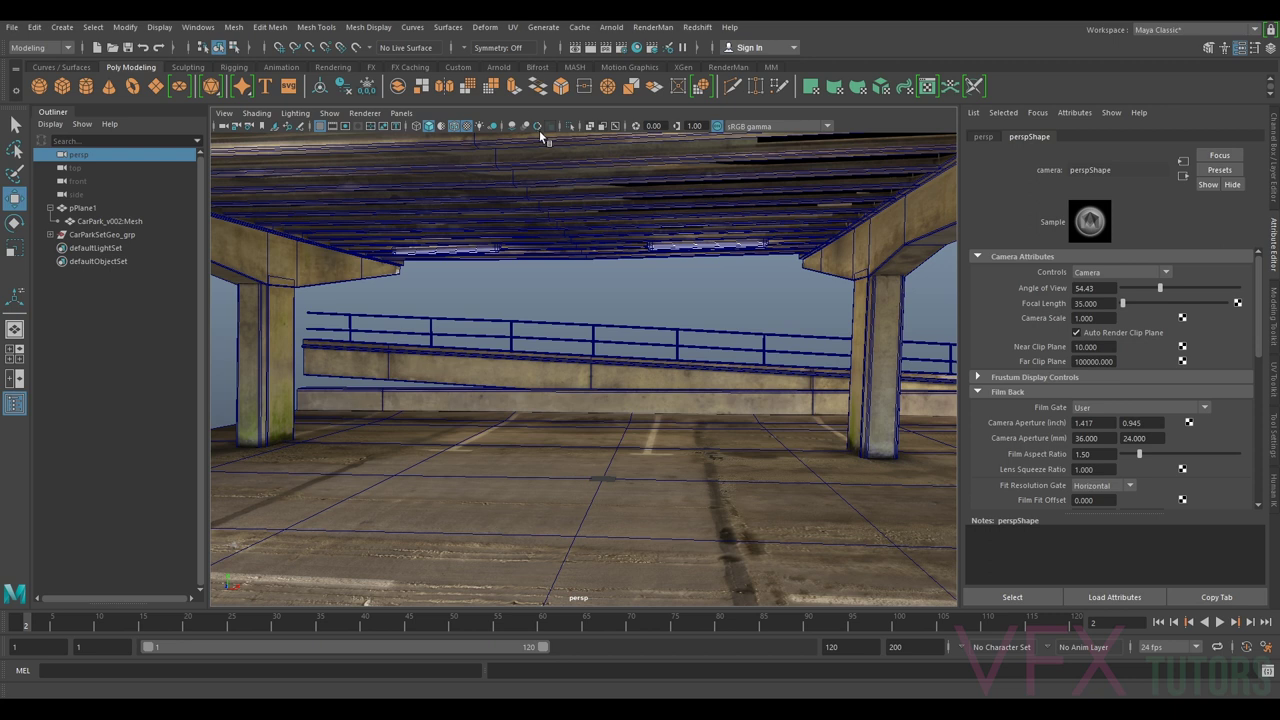
- Enable Smooth Wireframe and Multisampling anti-aliasing in the Viewport 2.0 settings
left_click(366, 113)
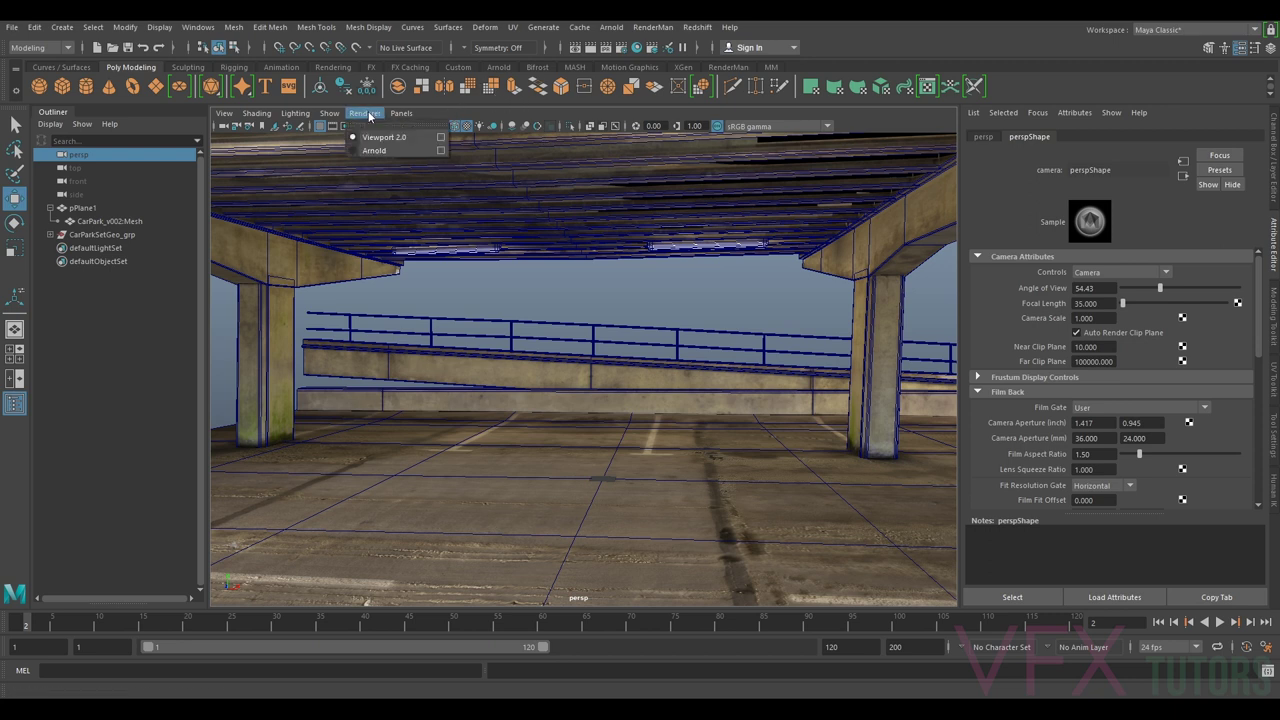
left_click(442, 139)
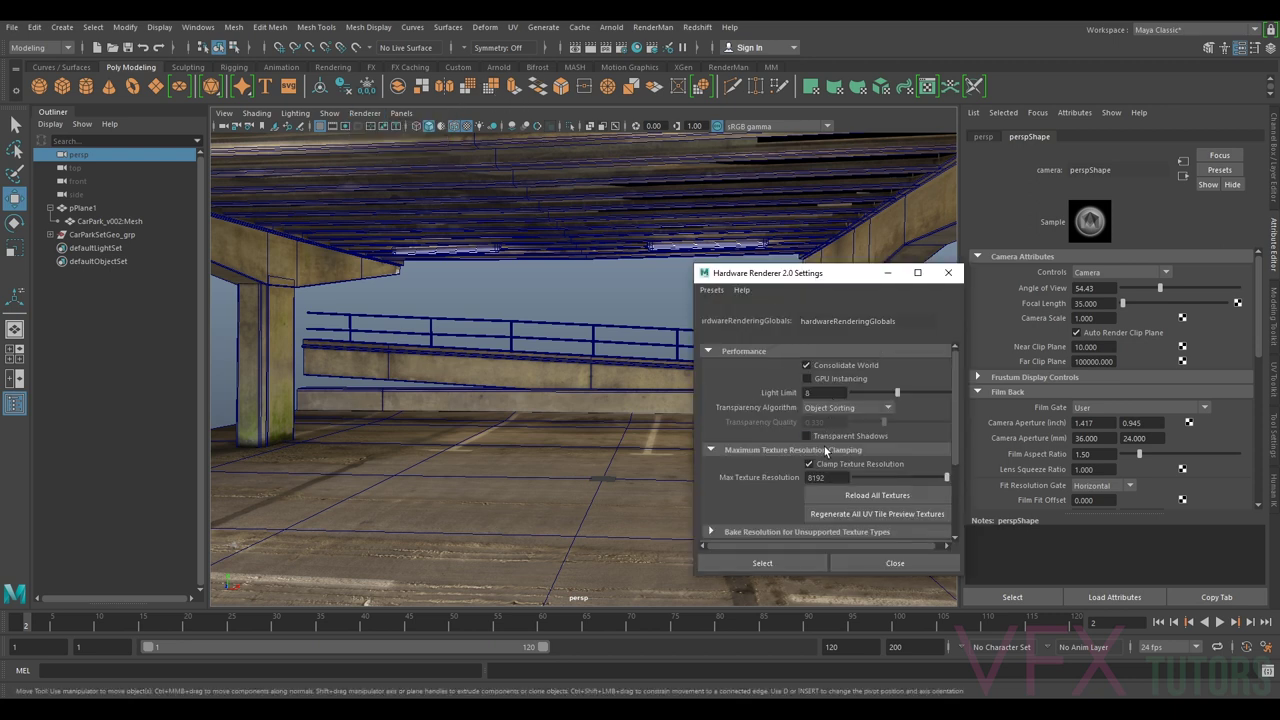
scroll(823, 462, "down", 3)
left_click(709, 475)
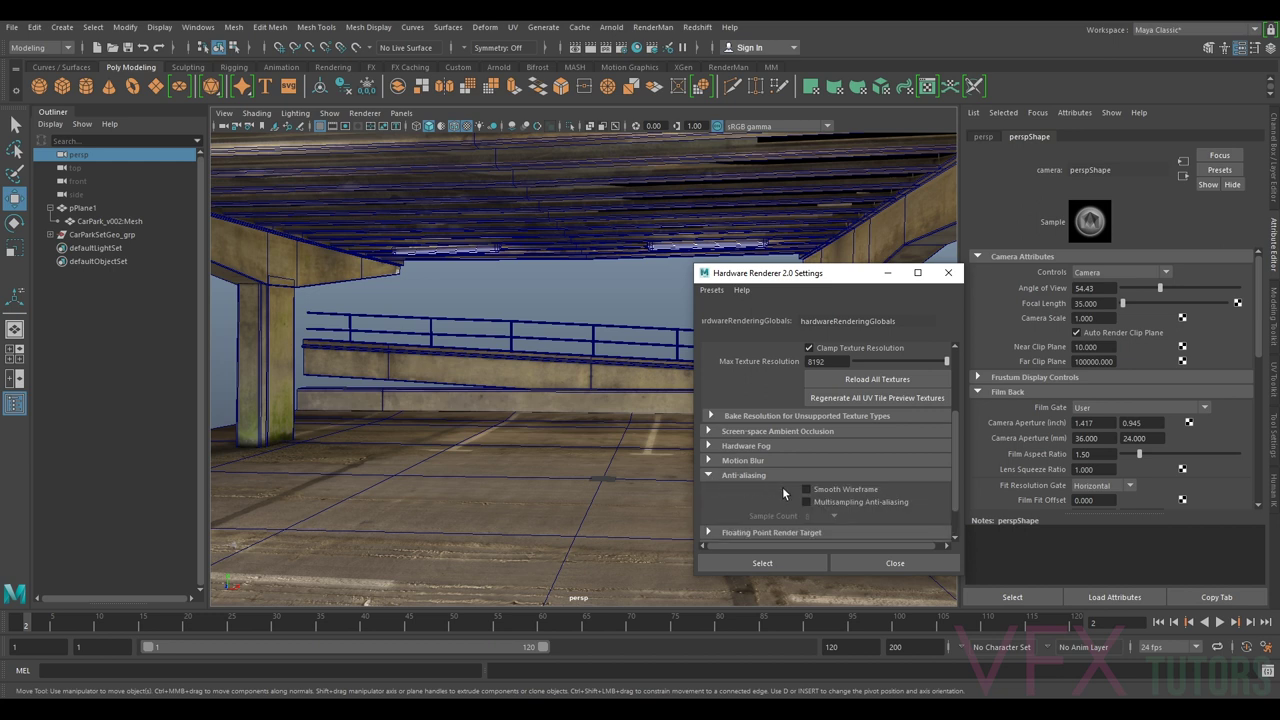
left_click(807, 489)
left_click(807, 502)
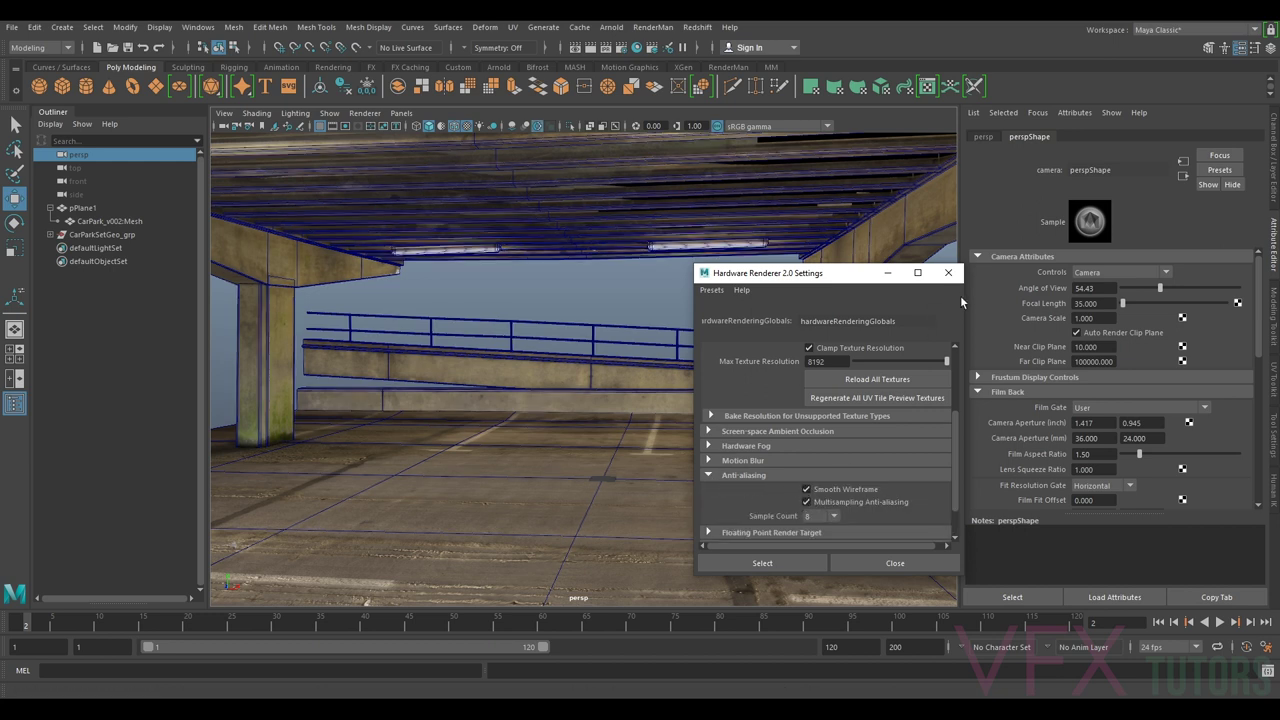
left_click(952, 279)
- Select the right-hand pillar and top railing, then view them from under the ceiling slab
left_click(887, 282)
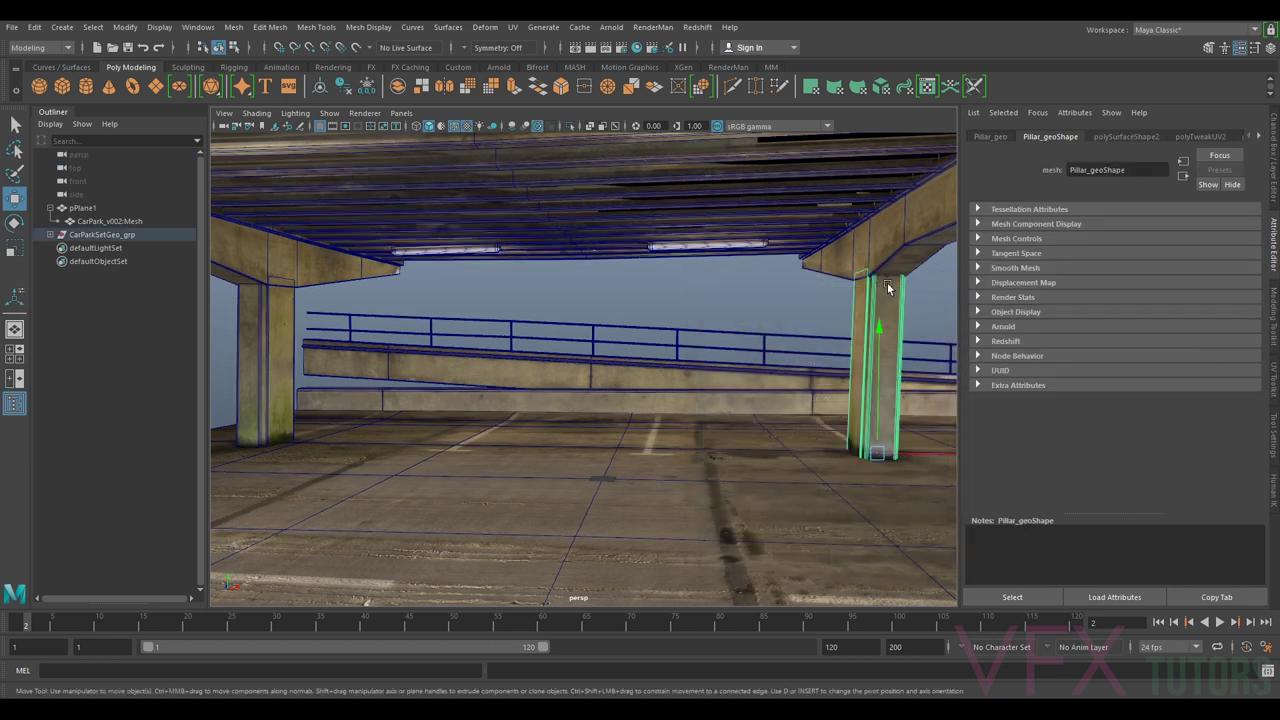
scroll(787, 307, "up", 3)
mouse_move(787, 307)
left_mouse_down("alt")
mouse_move(737, 289)
mouse_move(602, 323)
mouse_move(740, 327)
mouse_move(851, 306)
mouse_move(766, 303)
left_mouse_up("alt")
left_click(766, 302)
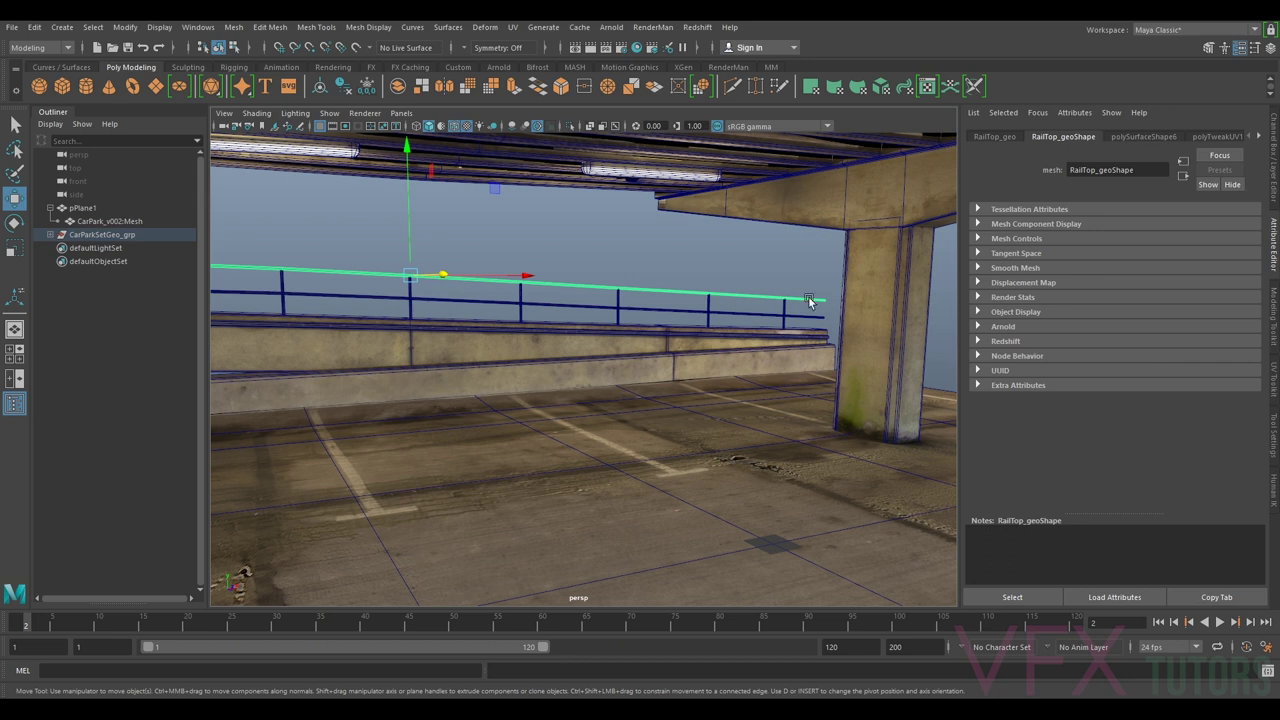
left_click_drag(715, 246, 594, 253, "alt")
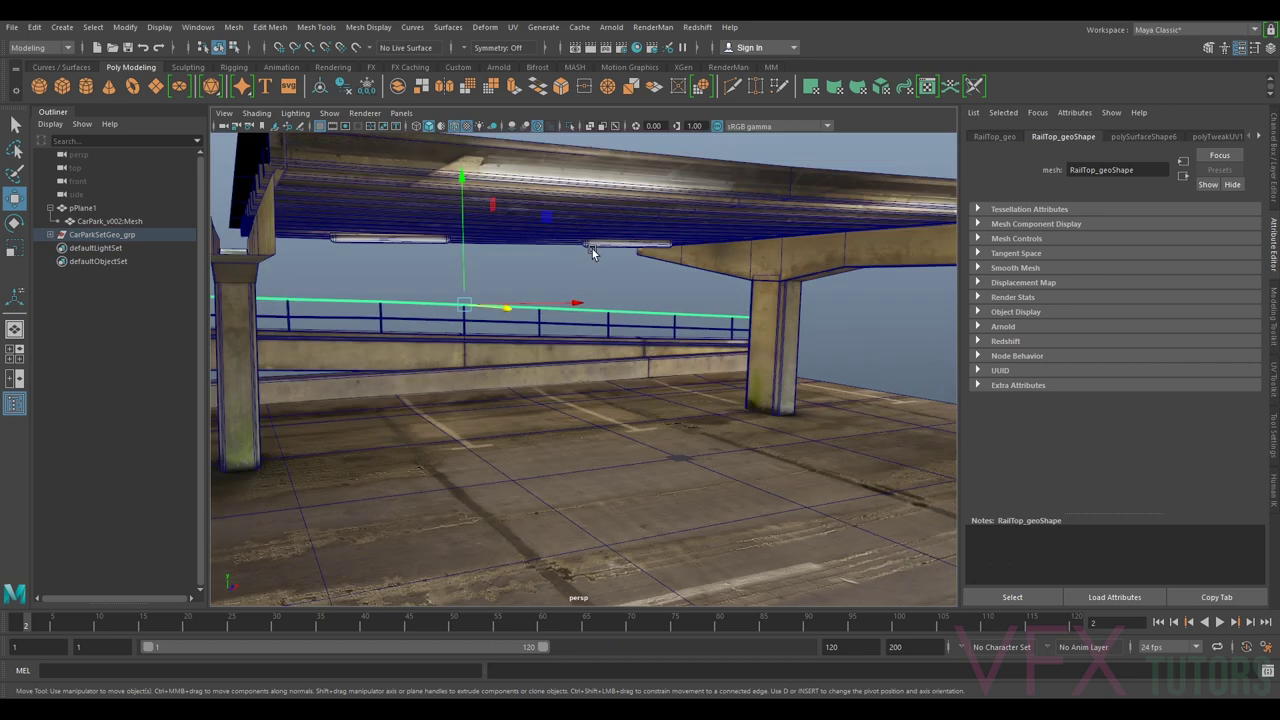
- Try persp Near Clip Plane values 1 and 0.1, settling on 50
left_click(225, 126)
left_click(1100, 346)
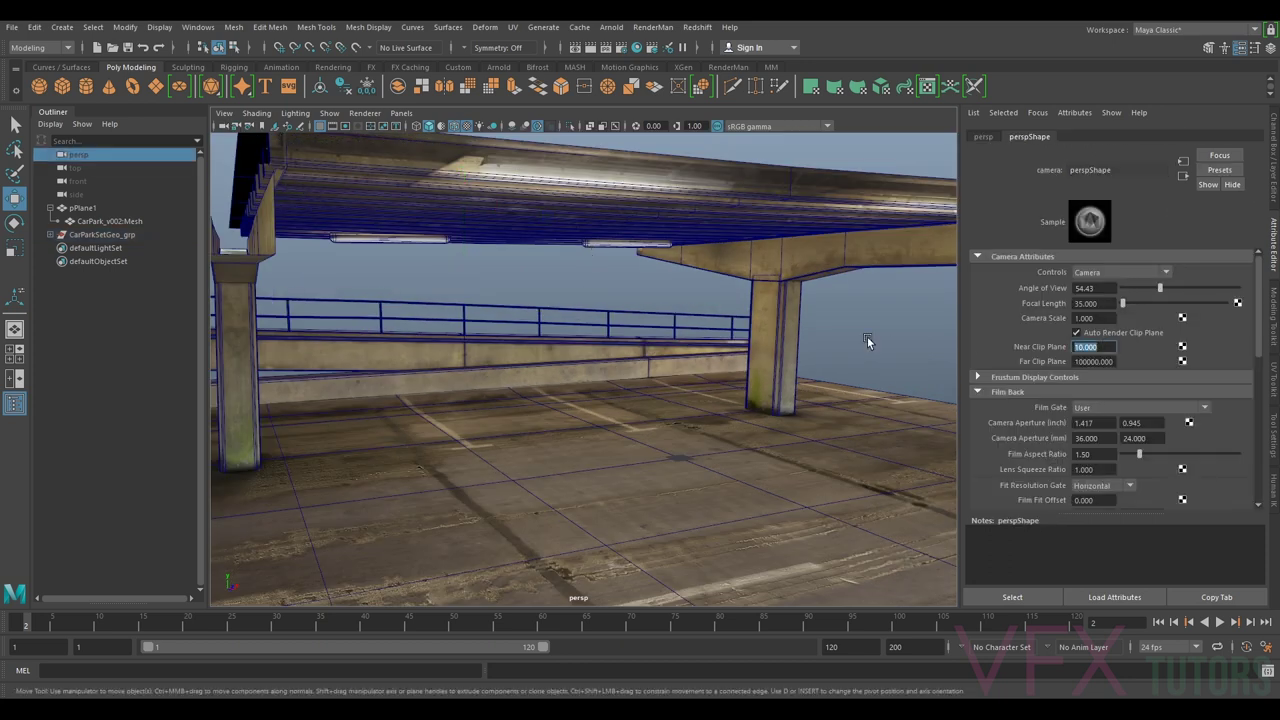
key("Return")
left_click(1090, 346)
type("0.1")
key("Return")
left_click(1100, 361)
double_click(1082, 346)
type("50")
key("Return")
- Nudge the concrete pillar's top corner vertex slightly along X
left_click_drag(932, 344, 610, 339, "alt")
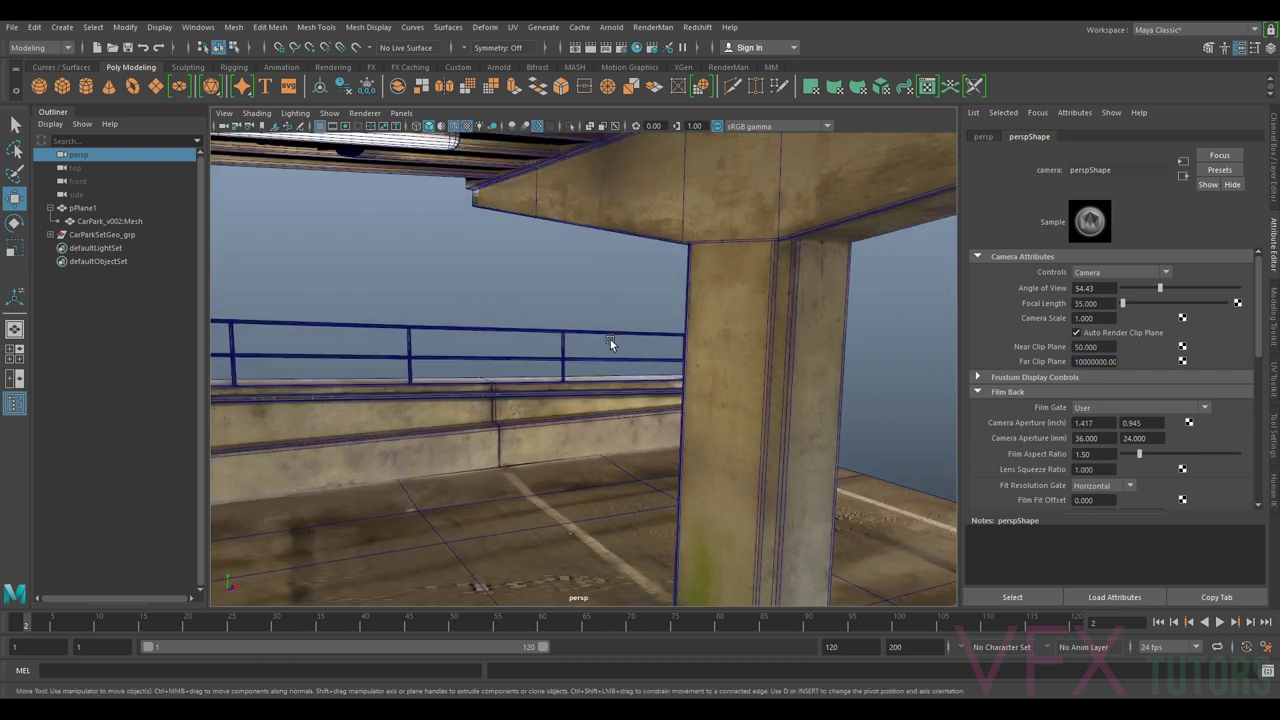
left_click(726, 301)
right_click_drag(730, 258, 663, 252)
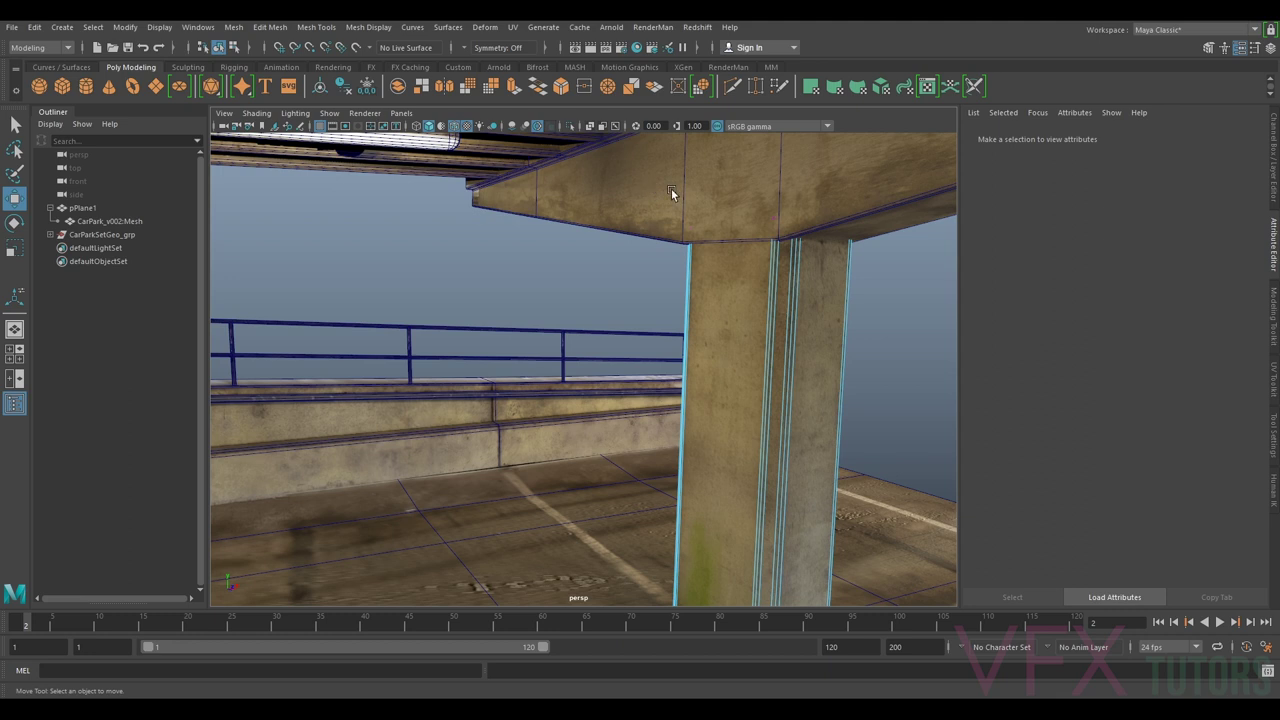
left_click_drag(663, 252, 628, 195, "alt")
left_click(674, 213)
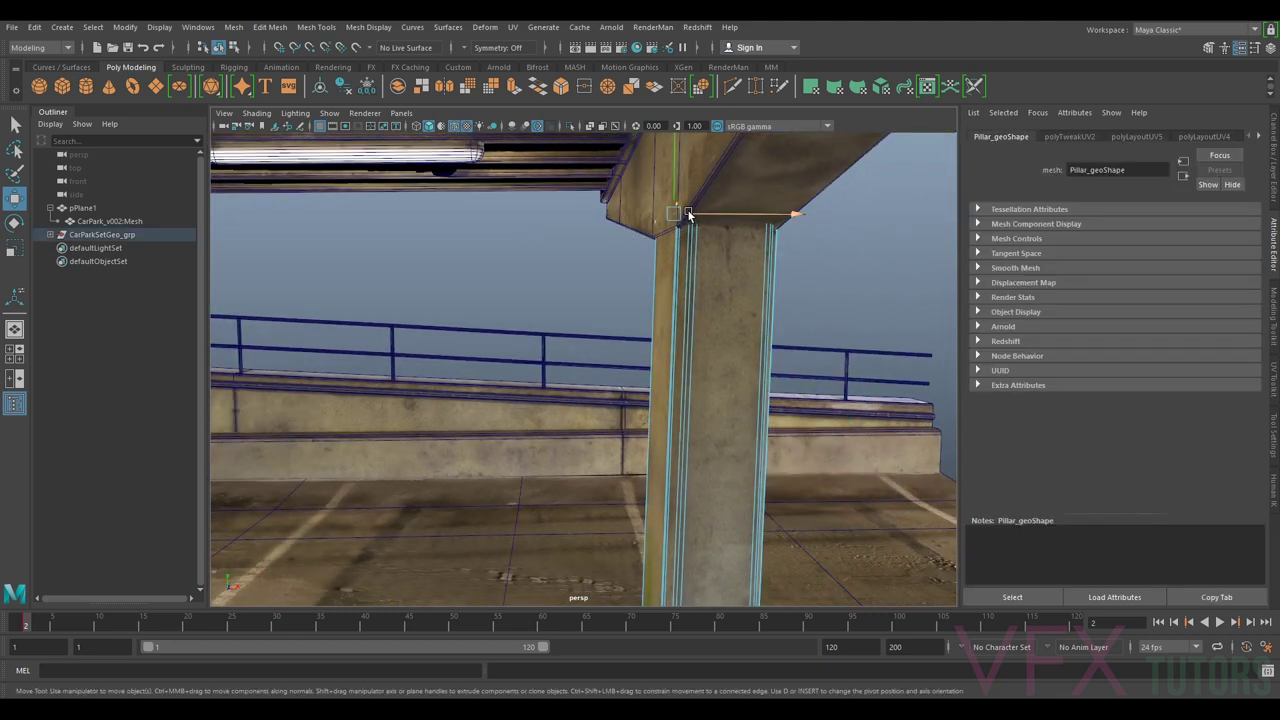
left_click_drag(701, 218, 579, 261)
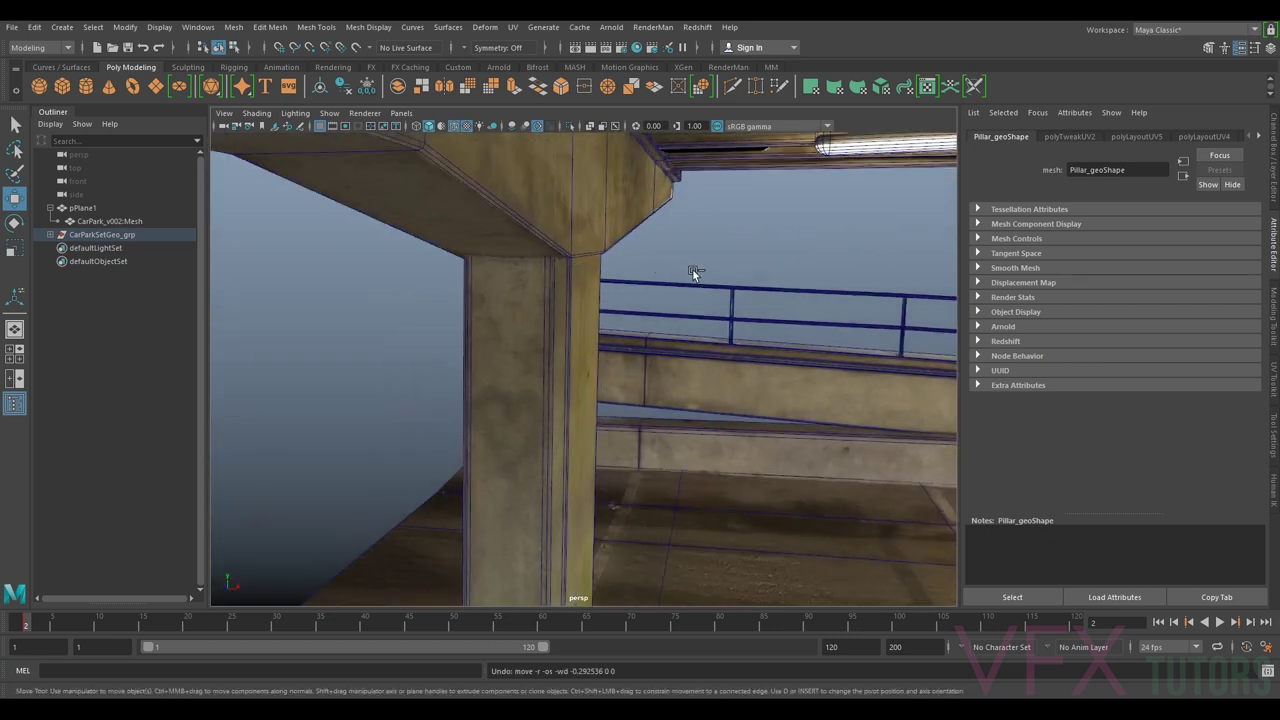
- Orbit round to the railings and deselect the pillar
left_click_drag(692, 268, 706, 300, "alt")
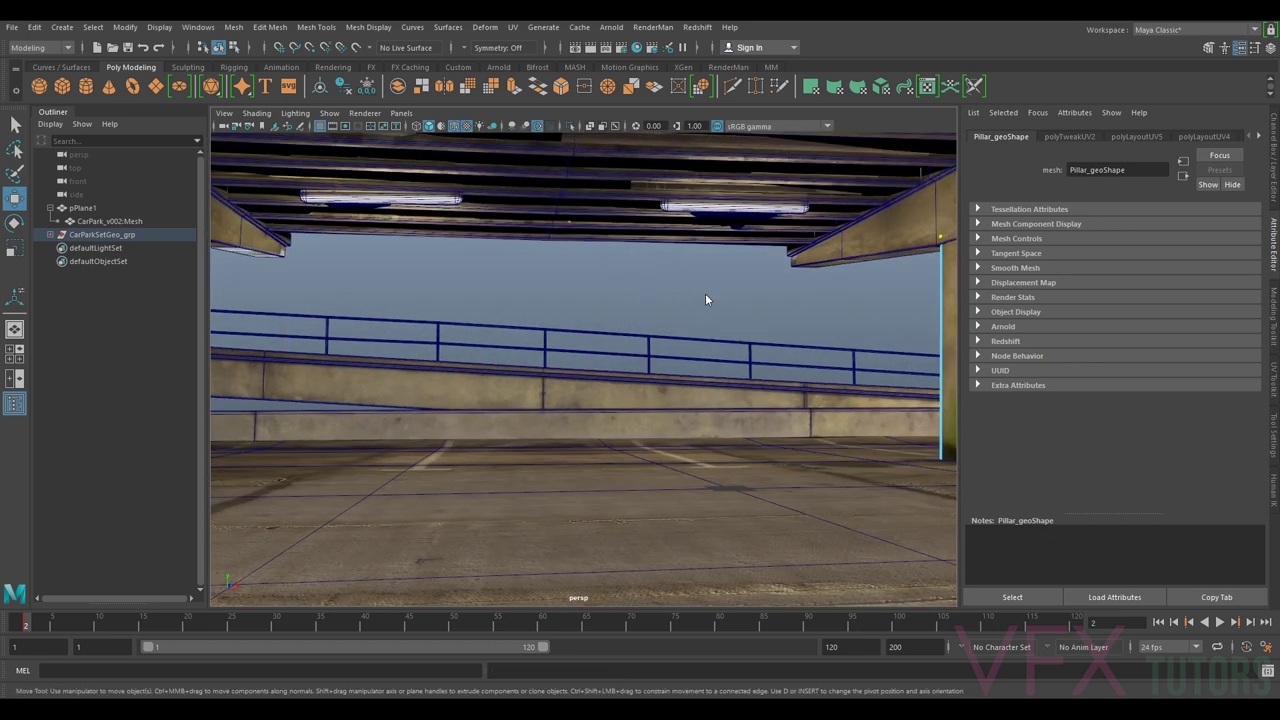
scroll(769, 267, "up", 10)
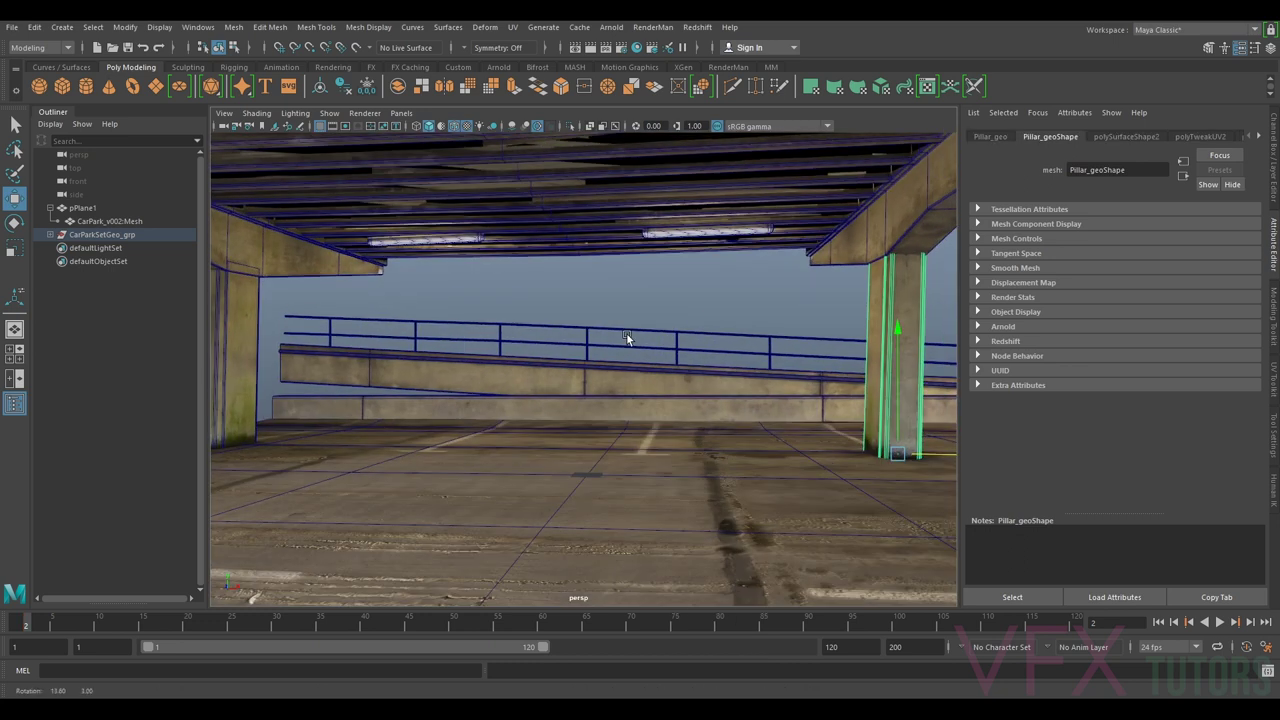
scroll(657, 288, "up", 1)
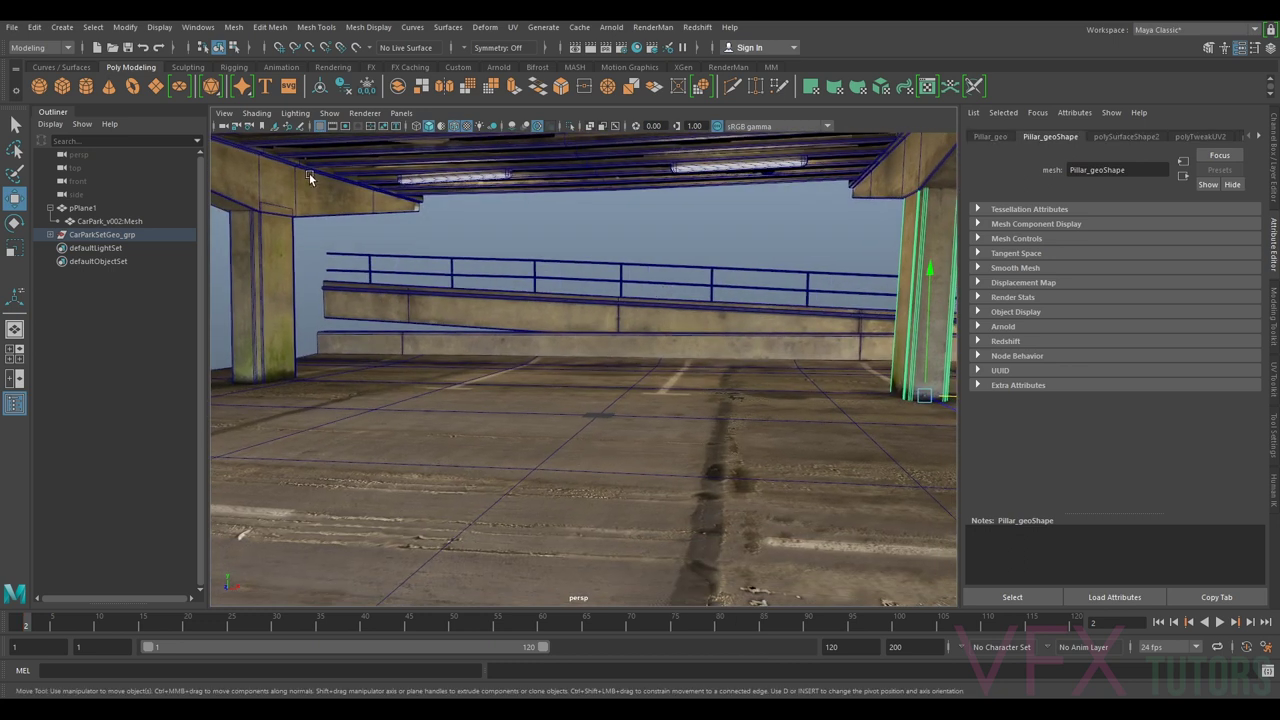
left_click_drag(309, 173, 522, 242, "alt")
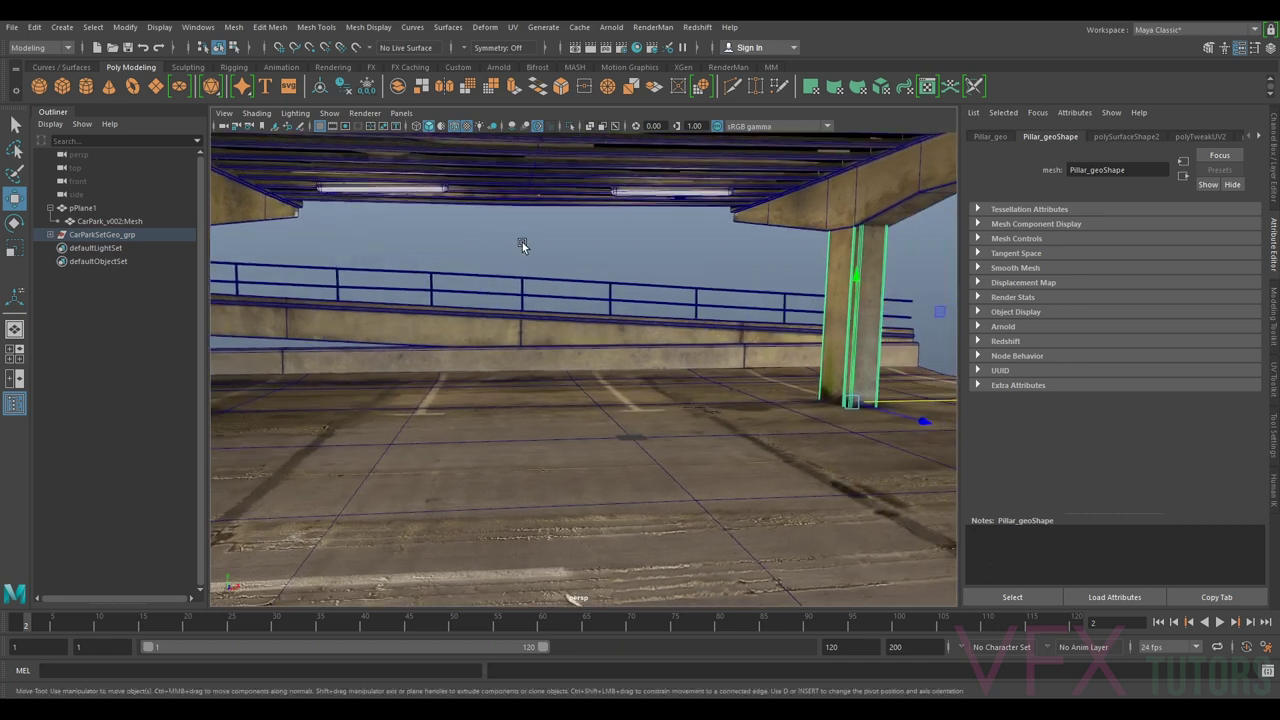
left_click(521, 236)
left_click_drag(571, 297, 656, 277, "alt")
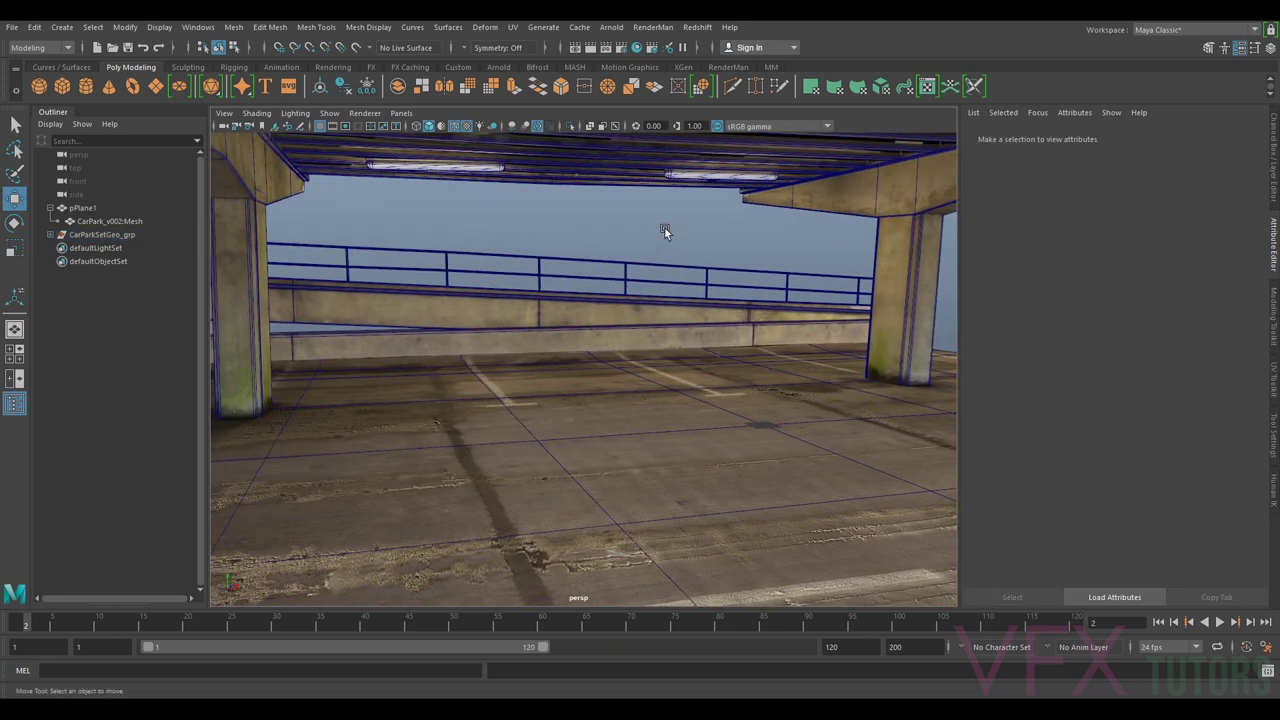